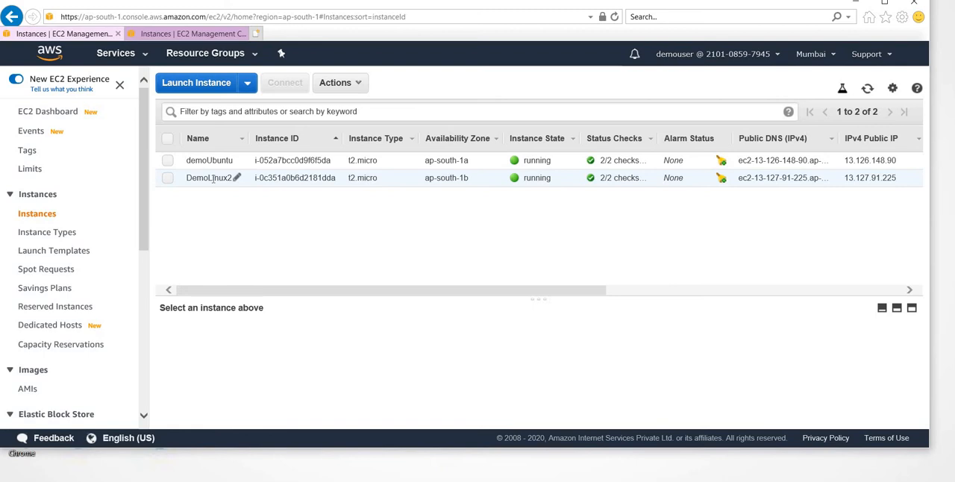
# - Open the EC2 load balancers list and copy the DNS name of demo-lb, allowing clipboard access
pyautogui.moveTo(147, 212); pyautogui.dragTo(143, 349)
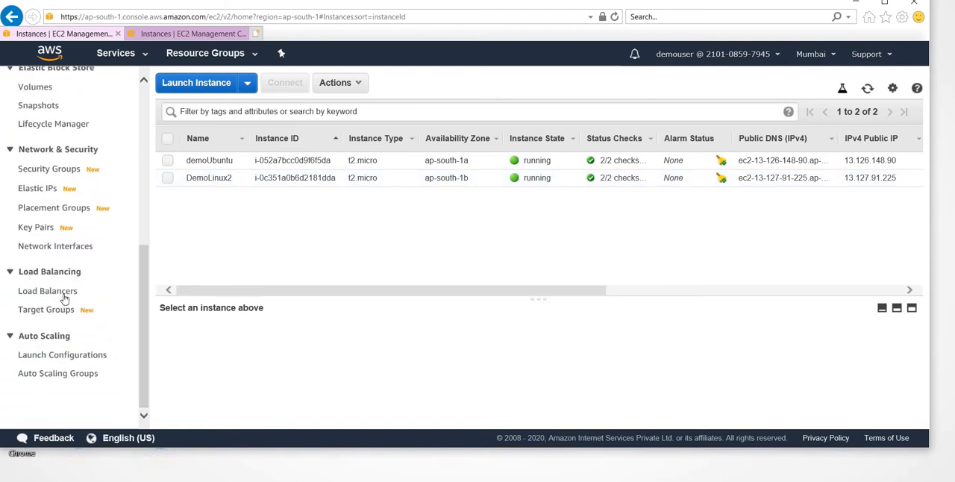
pyautogui.click(62, 296)
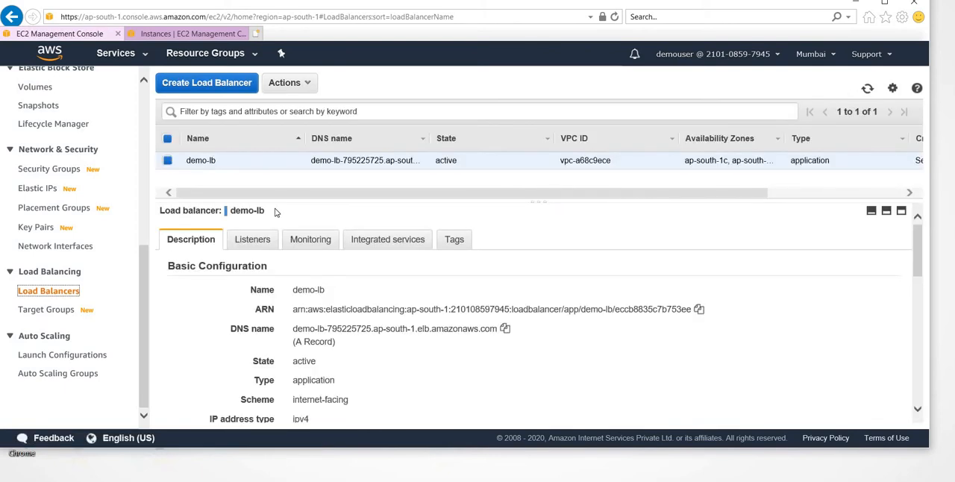
pyautogui.click(504, 329)
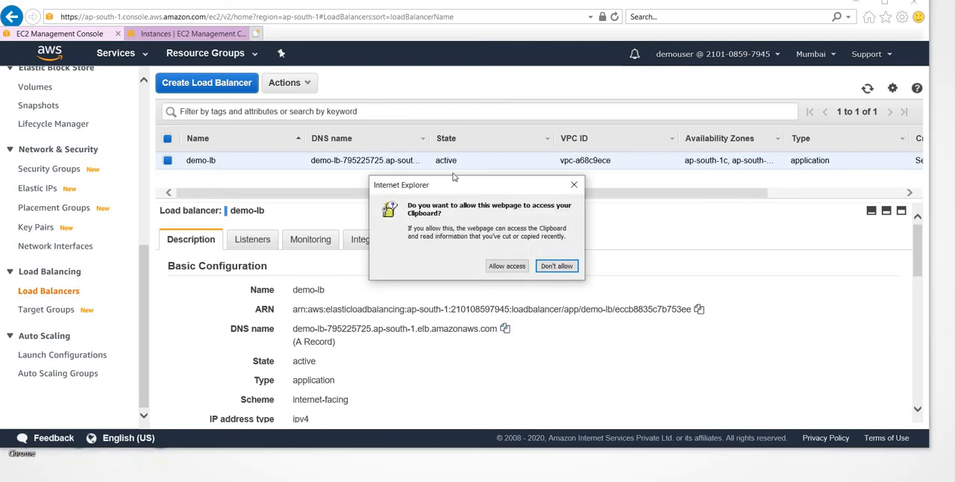
pyautogui.click(520, 269)
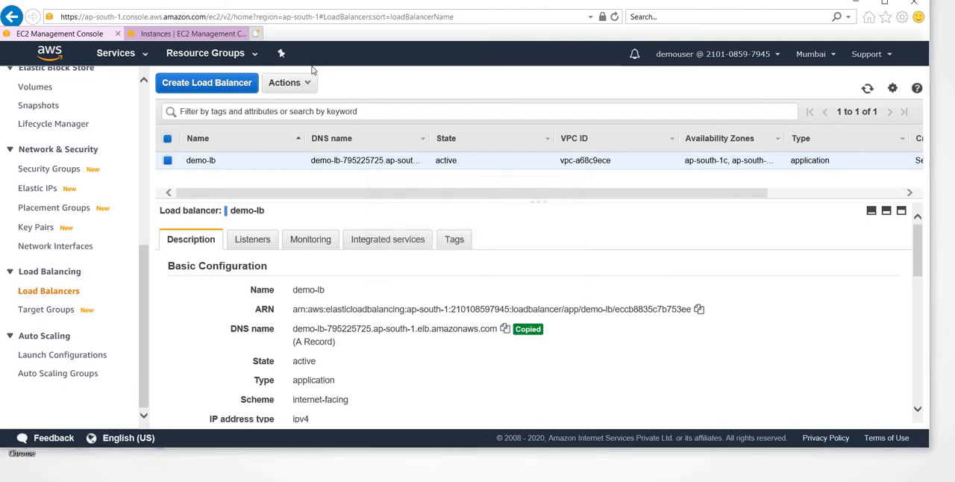
# - Load the copied demo-lb DNS address in a new browser tab and reload it several times to check which server responds
pyautogui.click(255, 34)
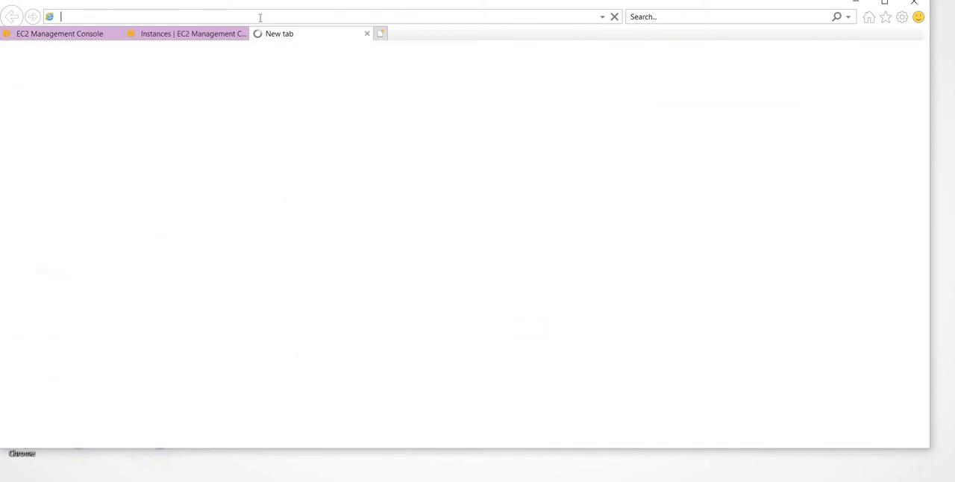
pyautogui.hotkey('ctrl', 'v')
pyautogui.press('Return')
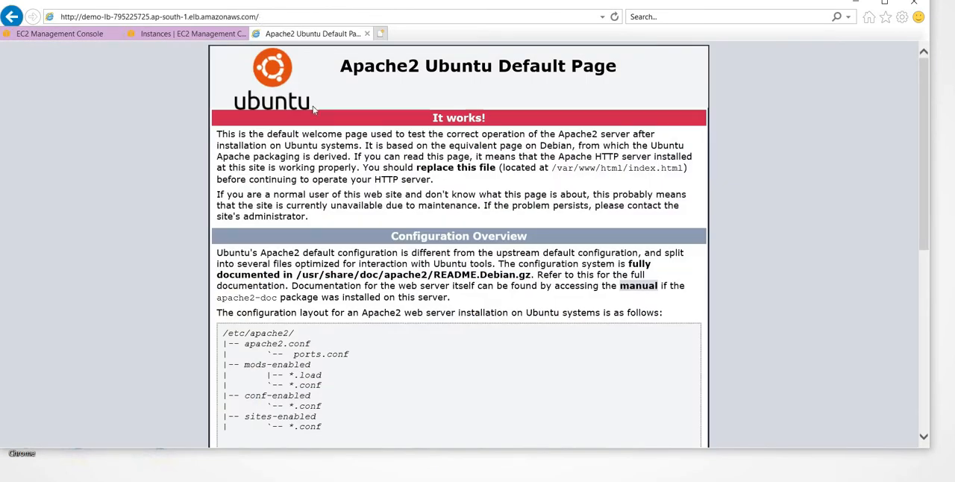
pyautogui.click(613, 17)
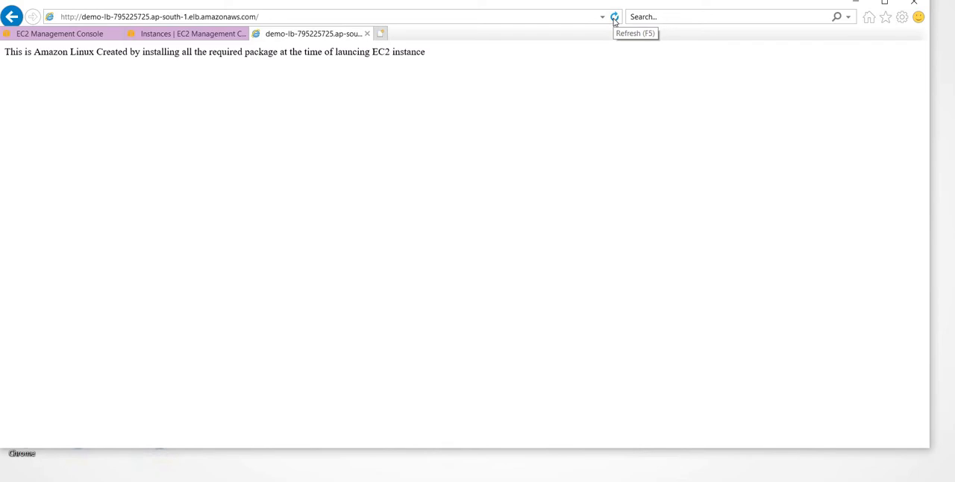
pyautogui.click(614, 19)
pyautogui.click(614, 19)
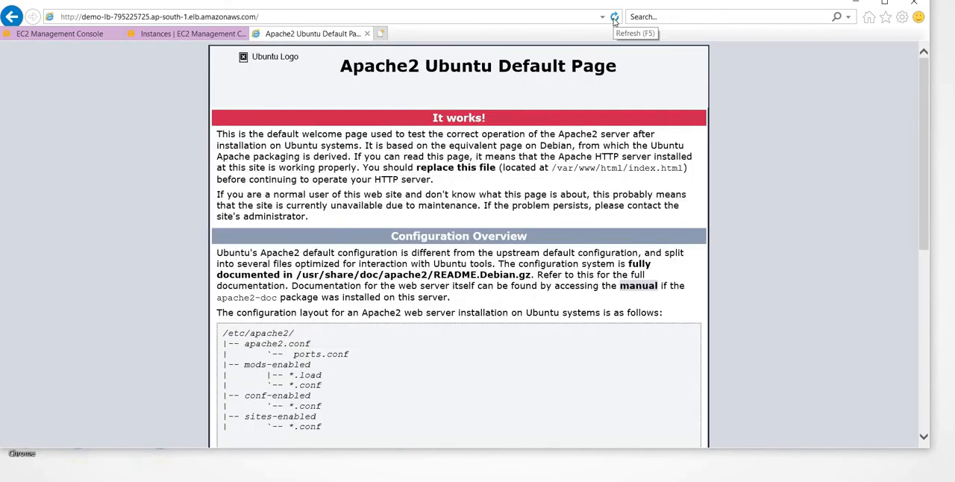
pyautogui.click(614, 20)
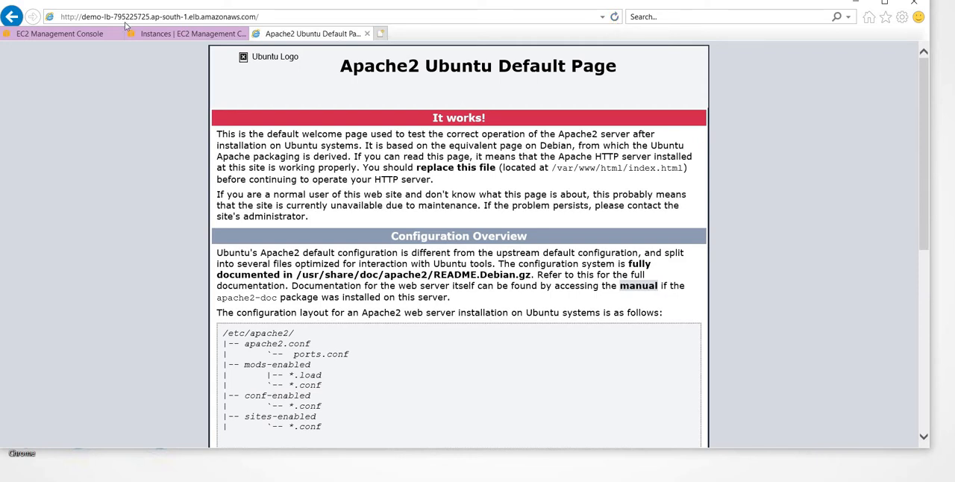
# - Start a new Auto Scaling launch configuration in the EC2 console and name it demo-launchconfig
pyautogui.click(60, 34)
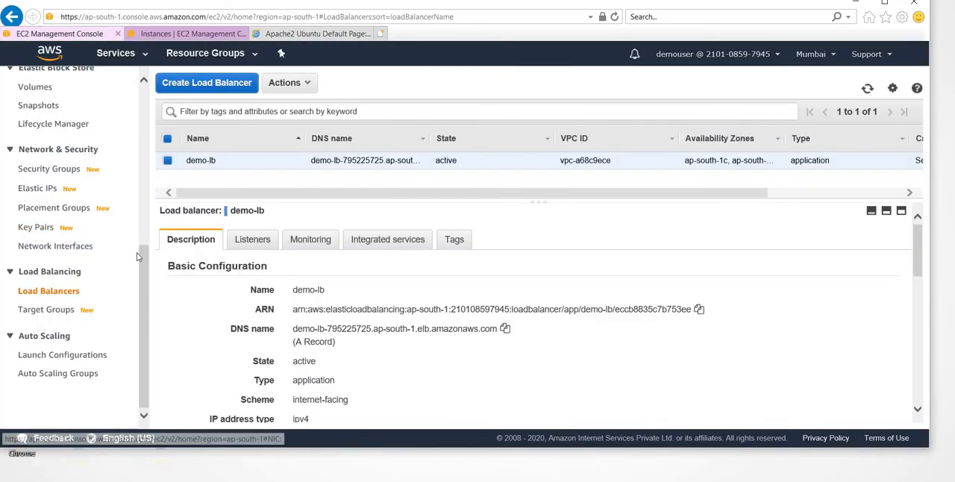
pyautogui.click(53, 357)
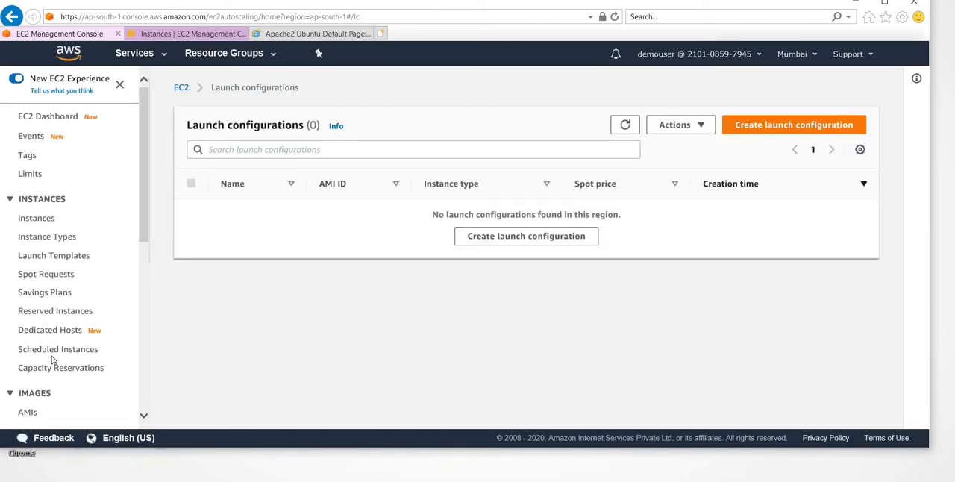
pyautogui.click(763, 129)
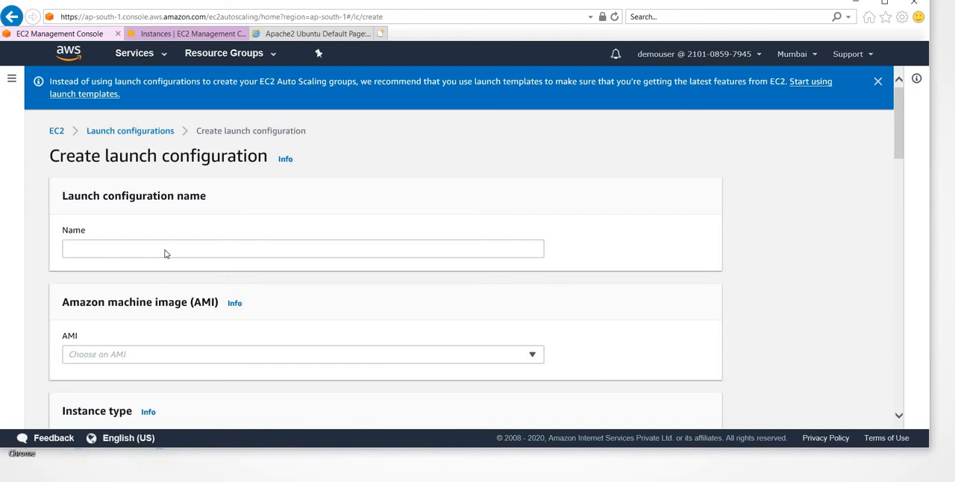
pyautogui.click(254, 250)
pyautogui.write('dem')
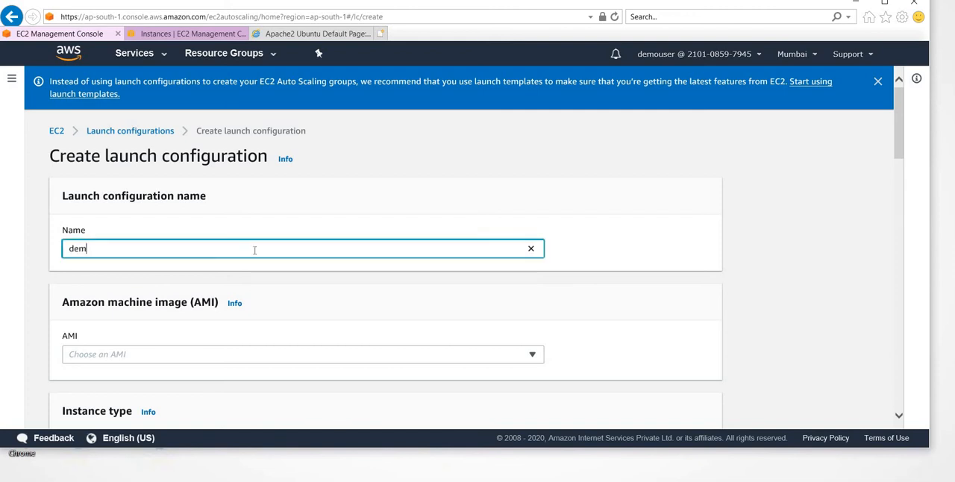
pyautogui.write('o-launchconfig')
# - Find the 64-bit (x86) Amazon Linux 2 AMI in the launch instance wizard and copy its ID, ami-09a7bbd08886aafdf
pyautogui.scroll(-1, 306, 321)
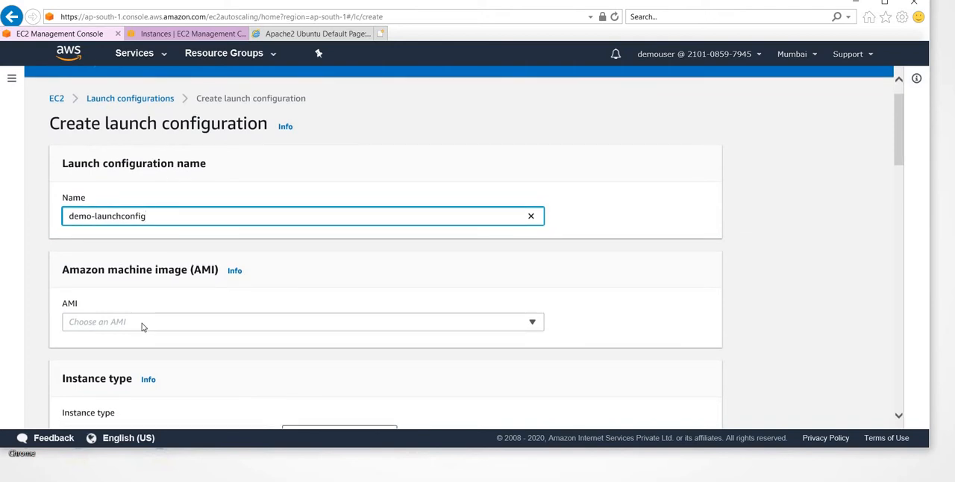
pyautogui.click(182, 321)
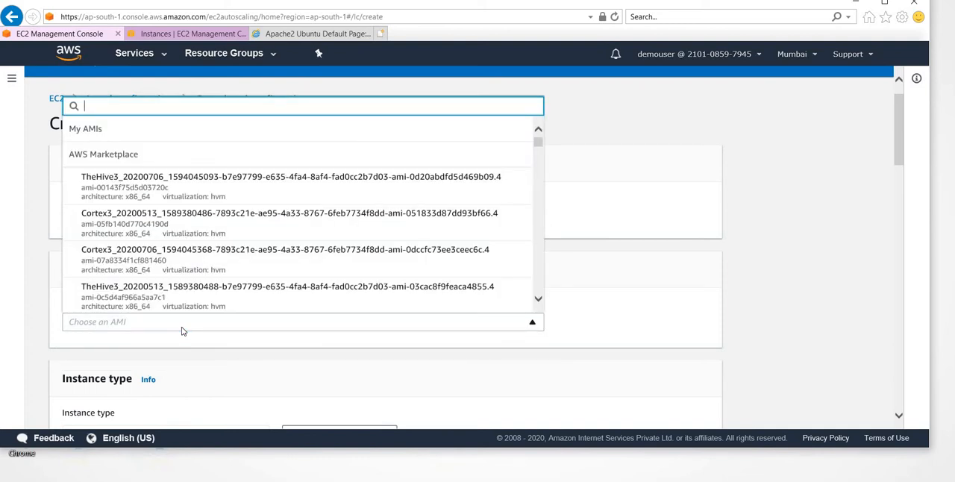
pyautogui.click(173, 33)
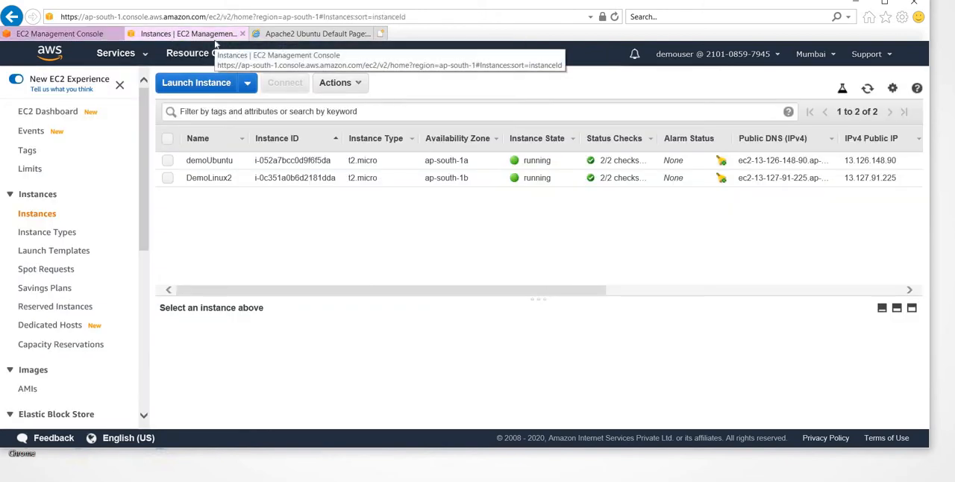
pyautogui.click(210, 84)
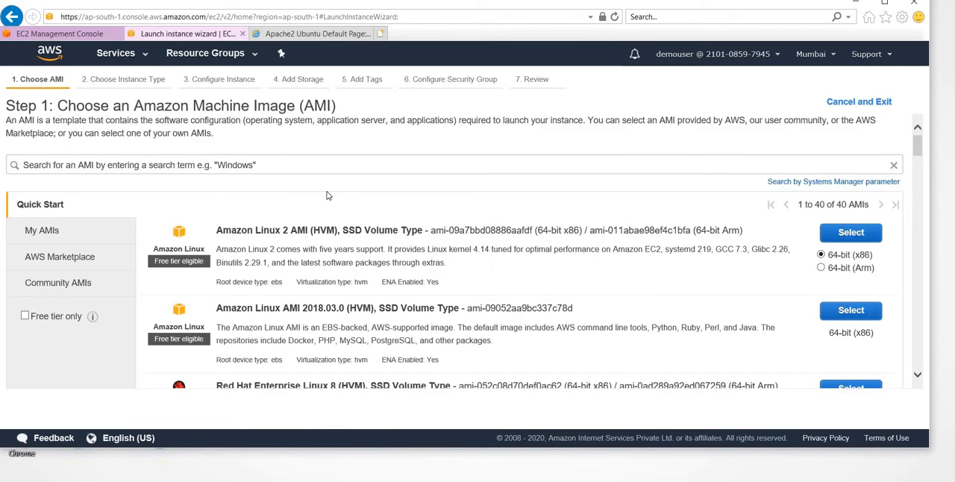
pyautogui.scroll(-3, 205, 267)
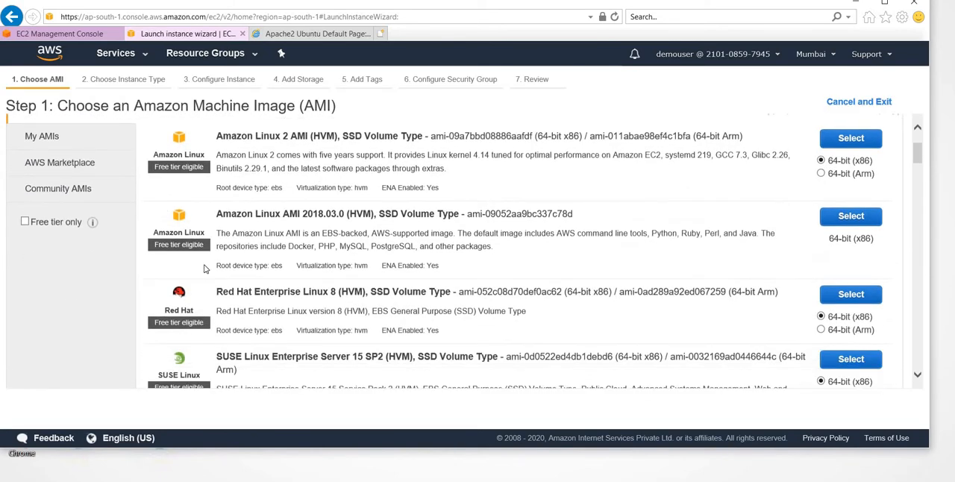
pyautogui.scroll(3, 206, 268)
pyautogui.scroll(-3, 205, 267)
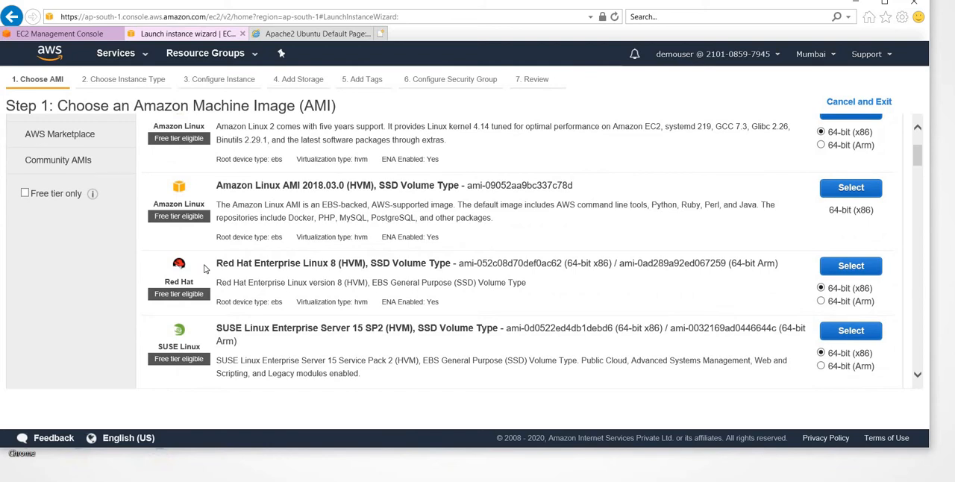
pyautogui.scroll(2, 341, 239)
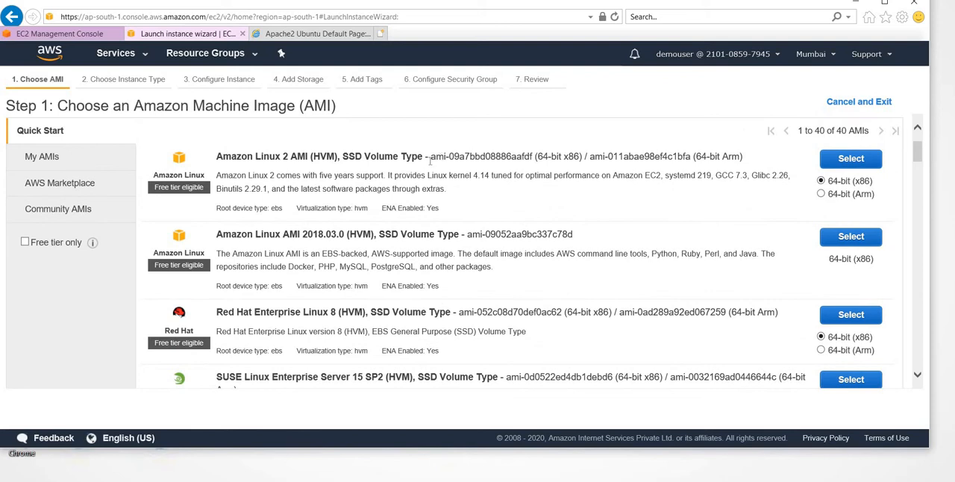
pyautogui.moveTo(438, 159); pyautogui.dragTo(487, 159)
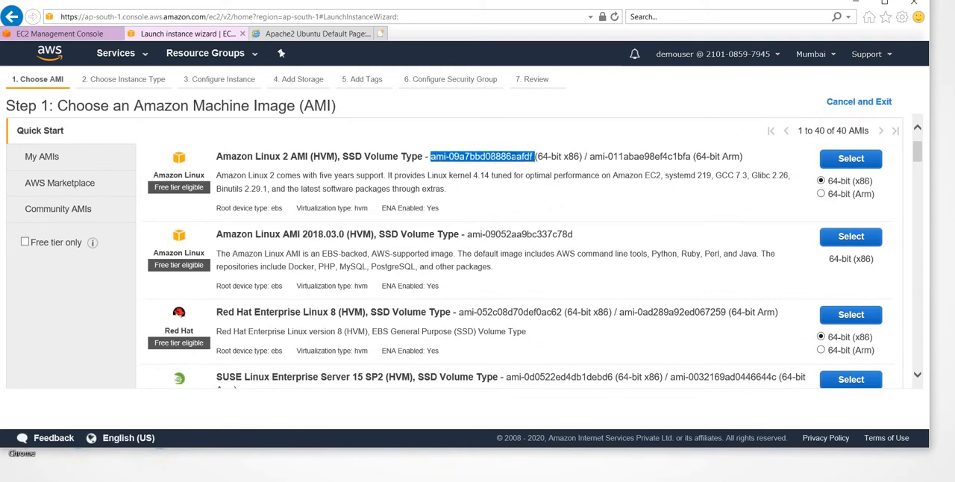
# - Search the launch configuration's AMI choices for ami-09a7bbd08886aafdf and select amzn2-ami-hvm-2.0.20200904.0-x86_64-gp2
pyautogui.click(86, 34)
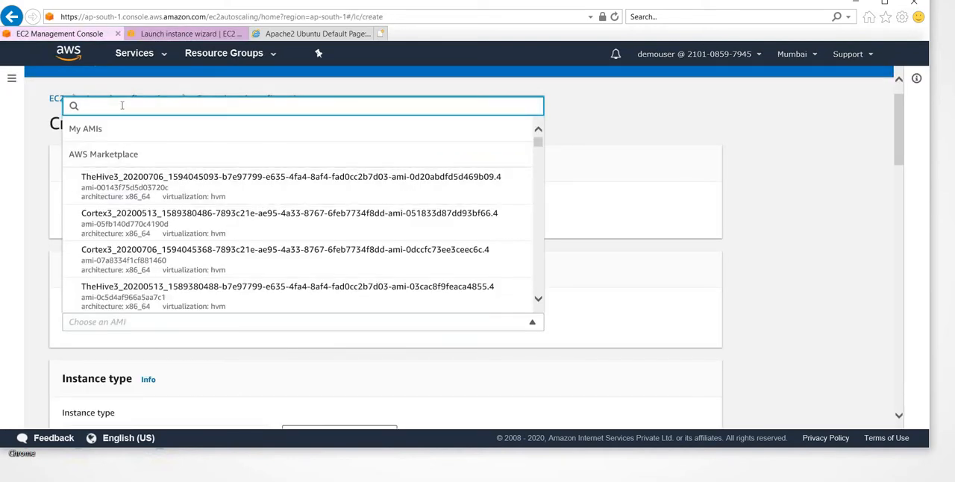
pyautogui.hotkey('ctrl', 'v')
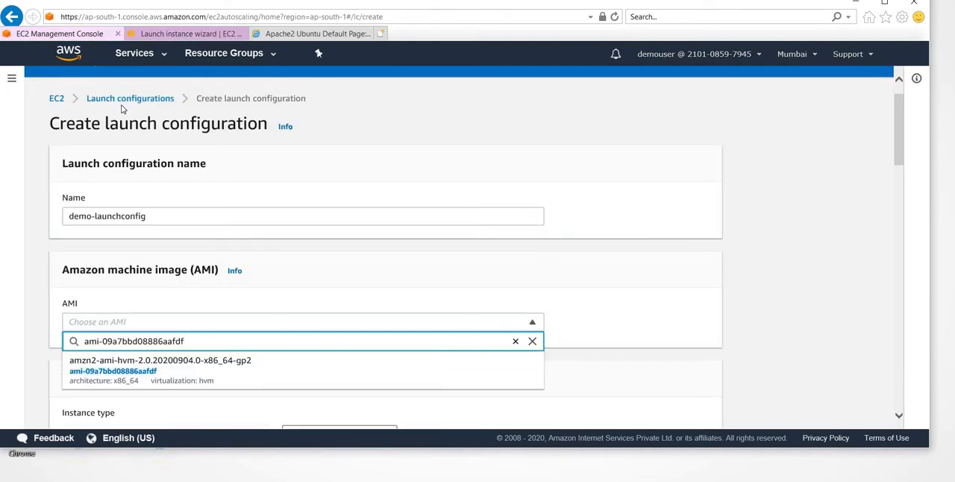
pyautogui.click(163, 380)
# - Choose t2.micro as the launch configuration's instance type
pyautogui.scroll(-3, 373, 299)
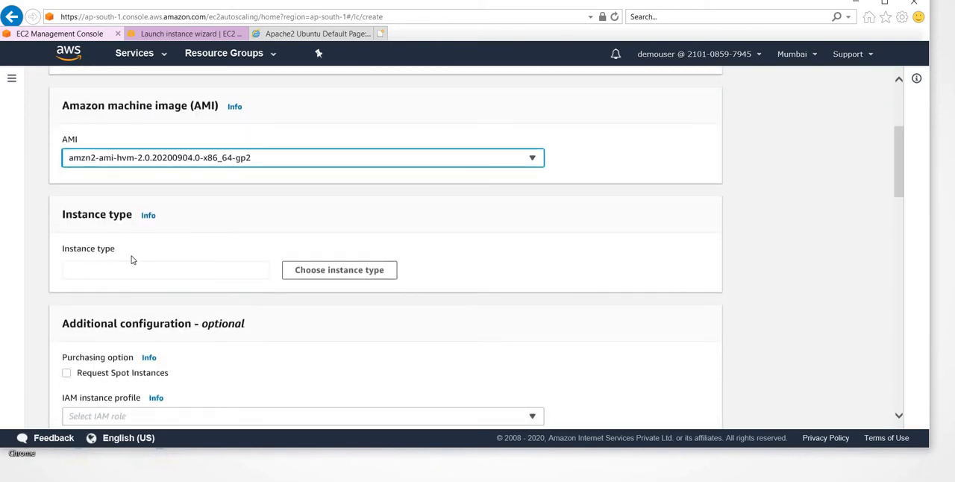
pyautogui.click(179, 272)
pyautogui.click(369, 273)
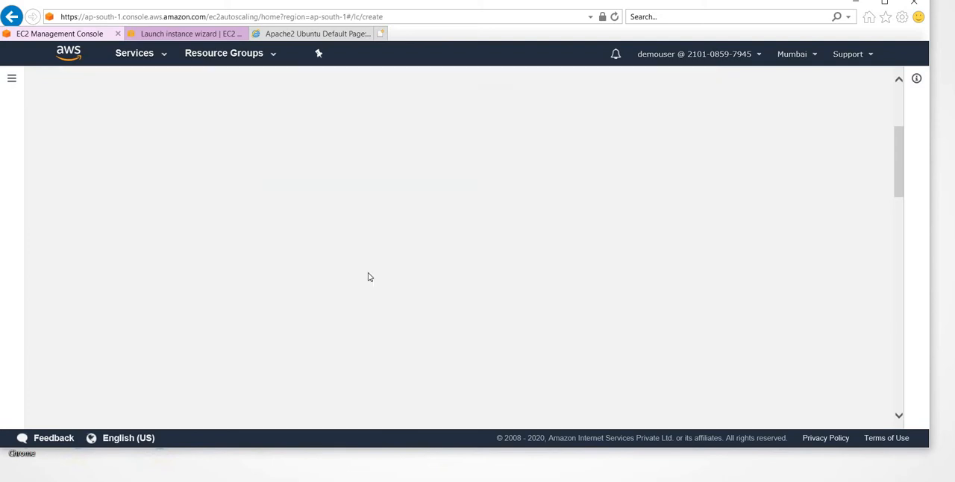
pyautogui.scroll(-15, 367, 276)
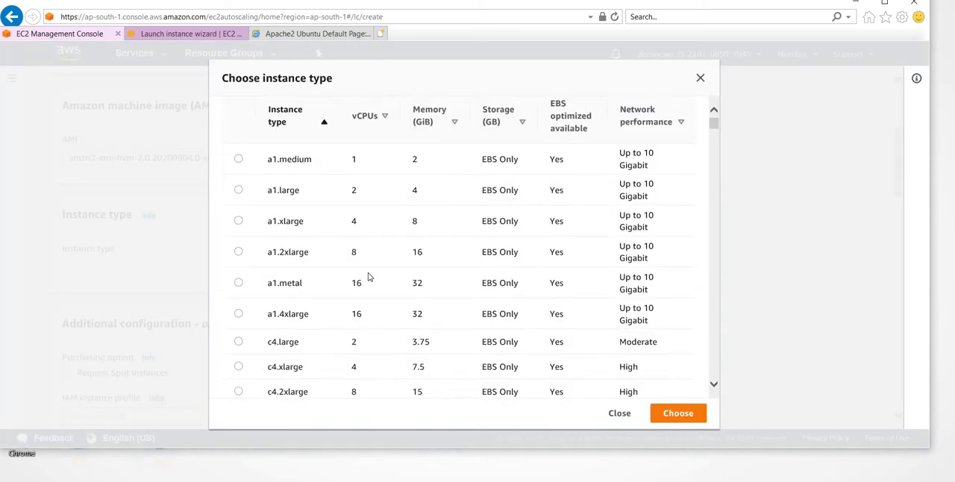
pyautogui.scroll(-8, 367, 276)
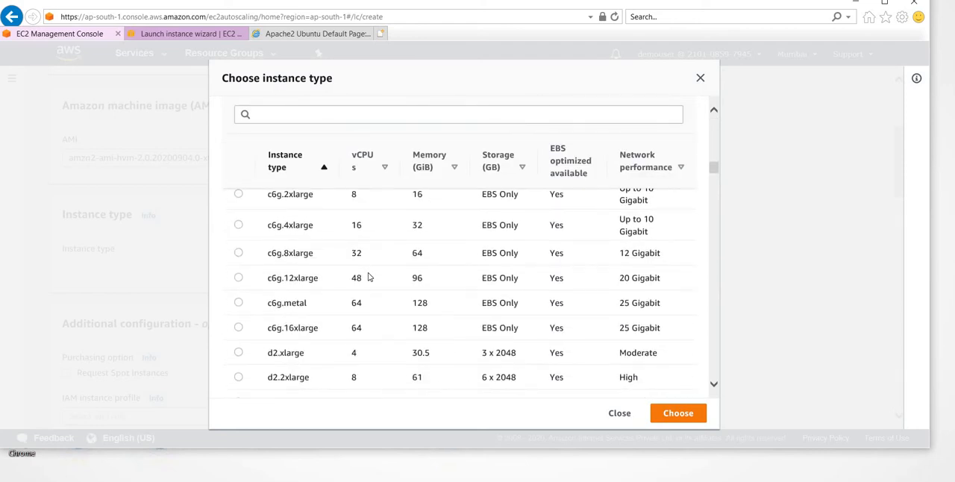
pyautogui.scroll(-4, 368, 276)
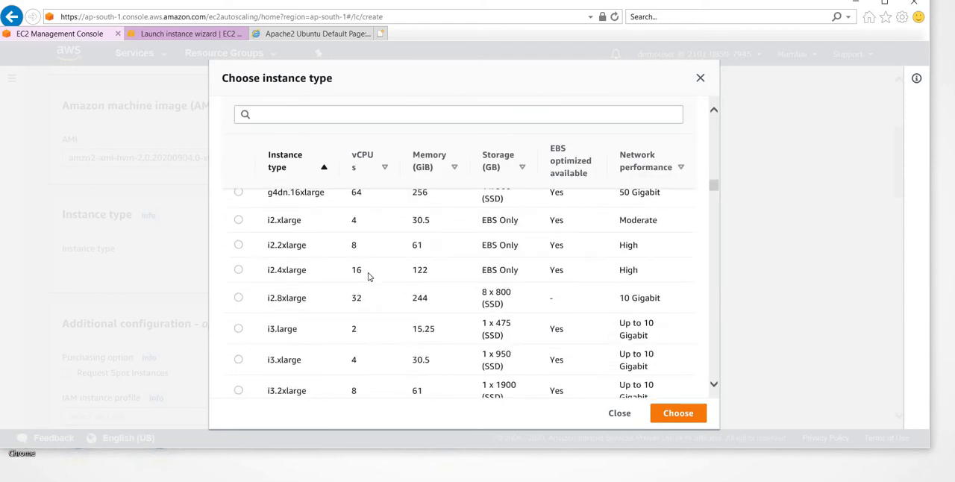
pyautogui.scroll(-1, 368, 276)
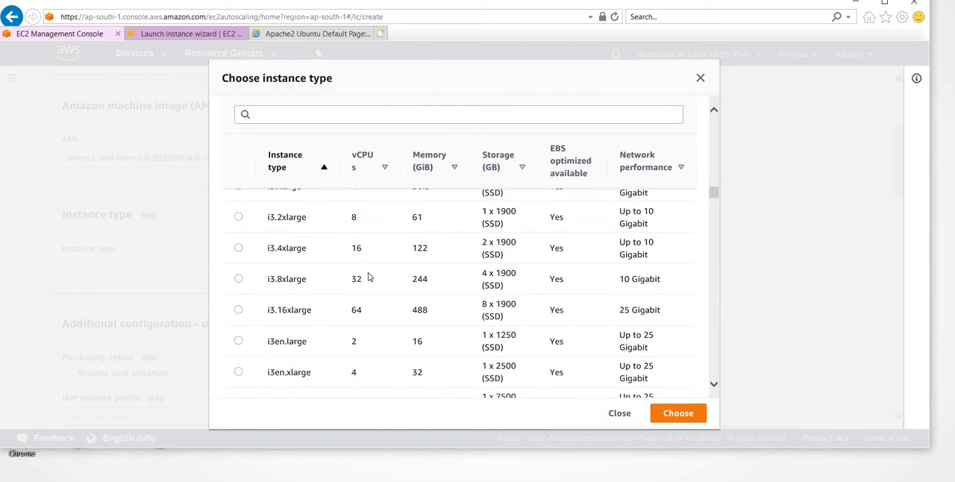
pyautogui.scroll(-3, 368, 276)
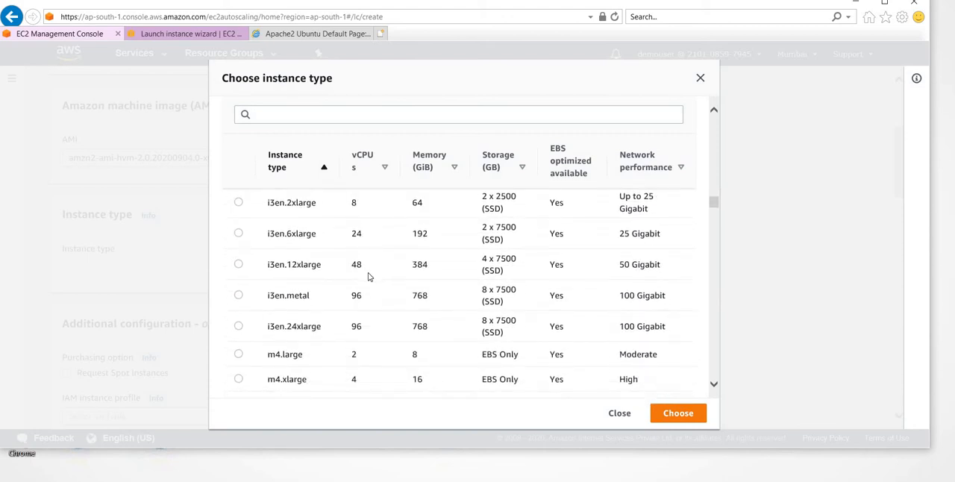
pyautogui.scroll(-6, 368, 276)
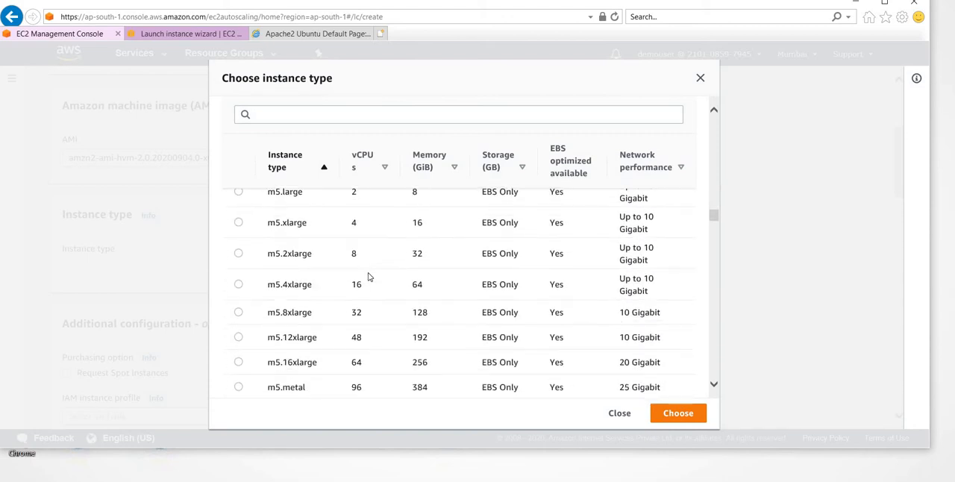
pyautogui.scroll(-3, 367, 276)
pyautogui.scroll(-4, 368, 276)
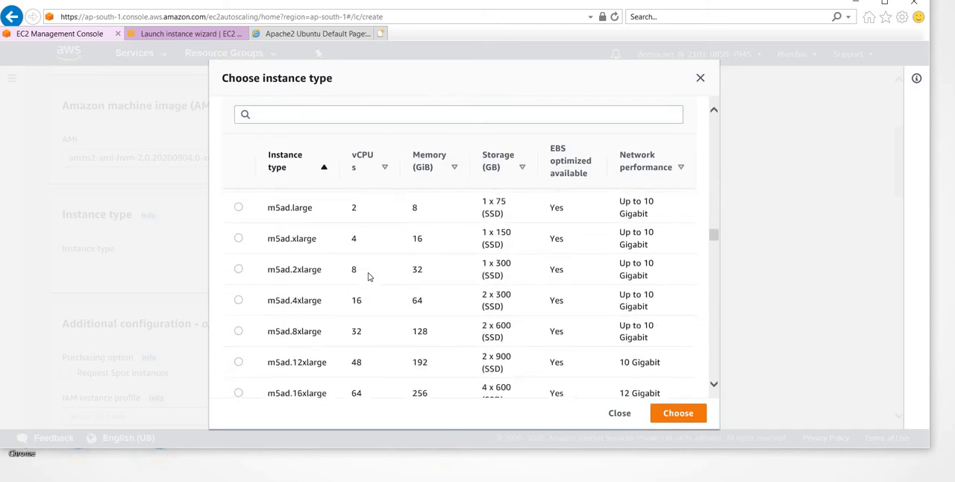
pyautogui.scroll(-12, 368, 276)
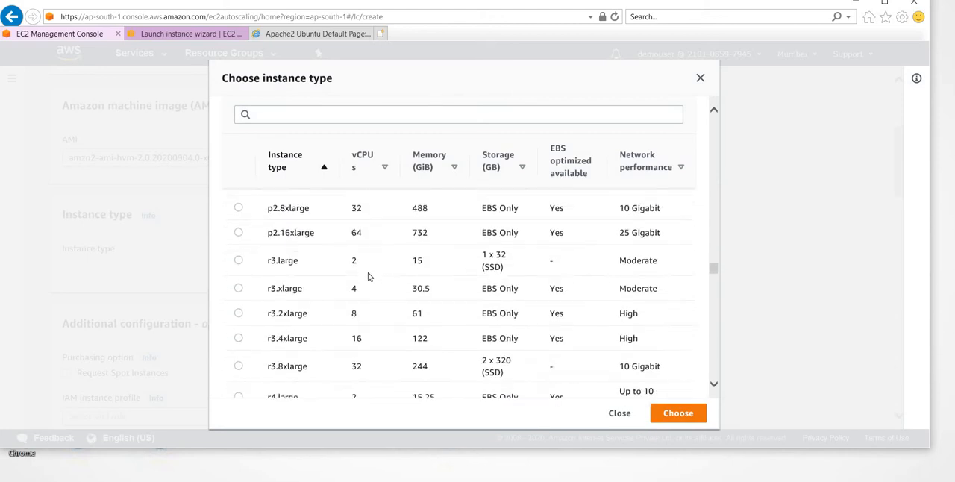
pyautogui.scroll(-10, 368, 276)
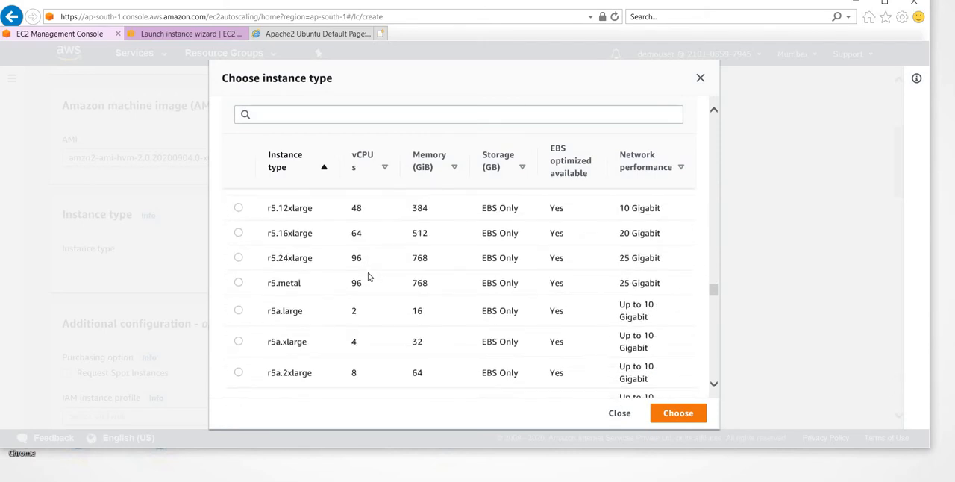
pyautogui.scroll(-10, 368, 277)
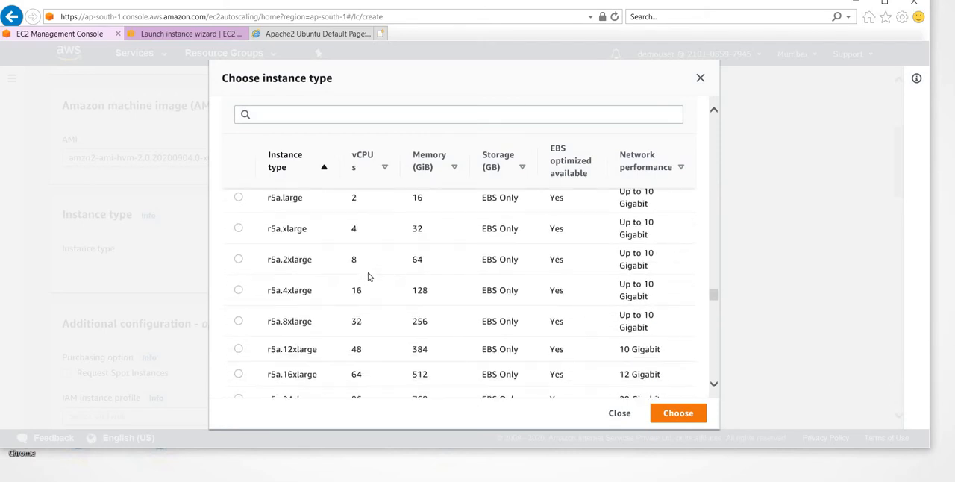
pyautogui.scroll(-10, 368, 276)
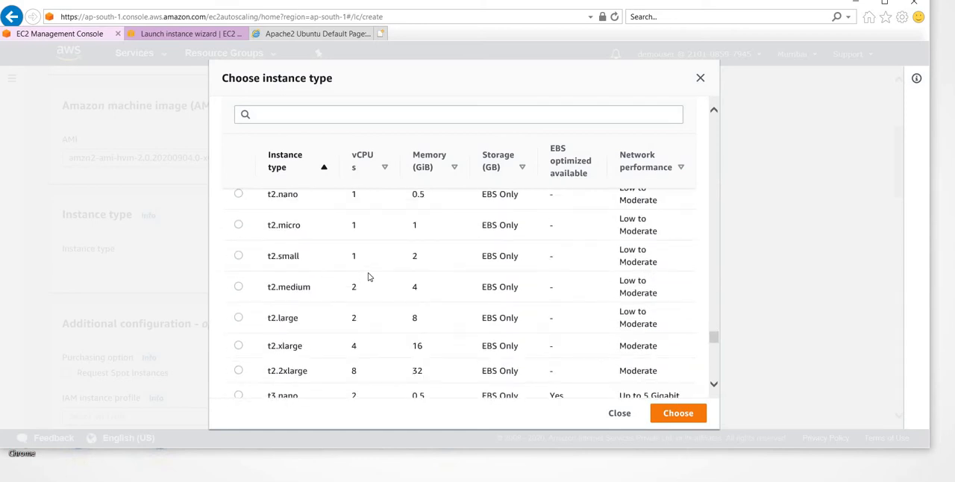
pyautogui.click(238, 226)
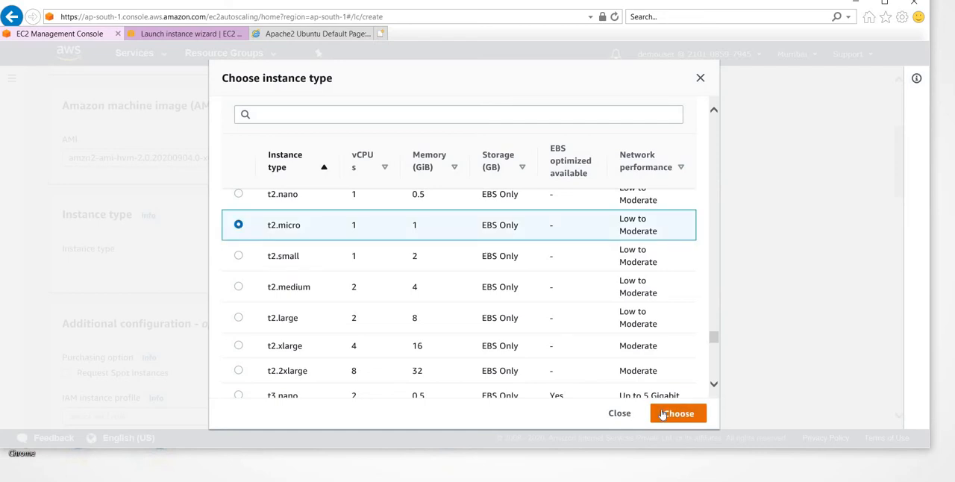
pyautogui.click(690, 415)
# - Review the IAM roles available for the instance profile in the additional configuration without choosing one
pyautogui.scroll(-2, 277, 341)
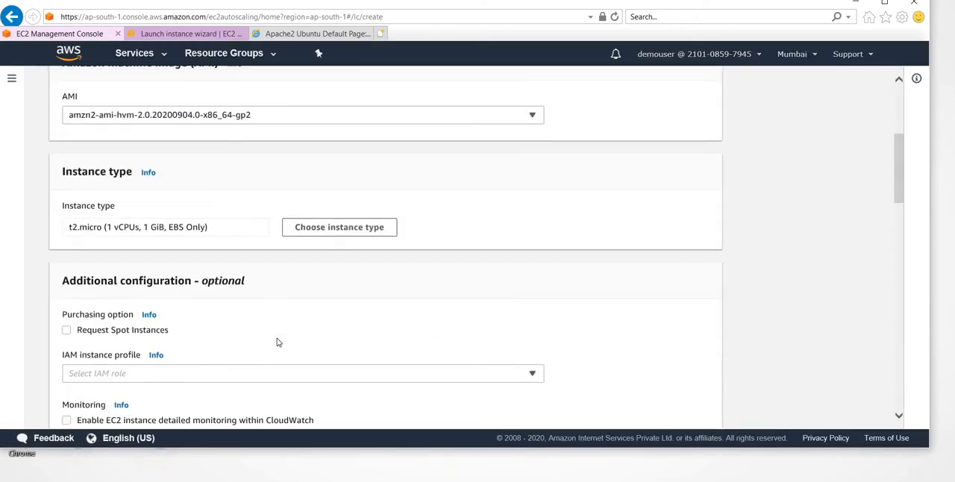
pyautogui.scroll(-1, 277, 341)
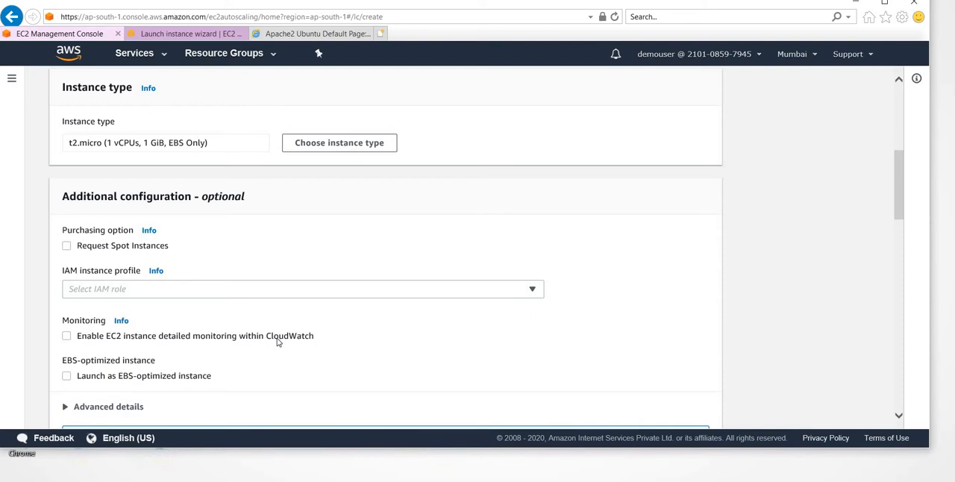
pyautogui.scroll(-2, 203, 305)
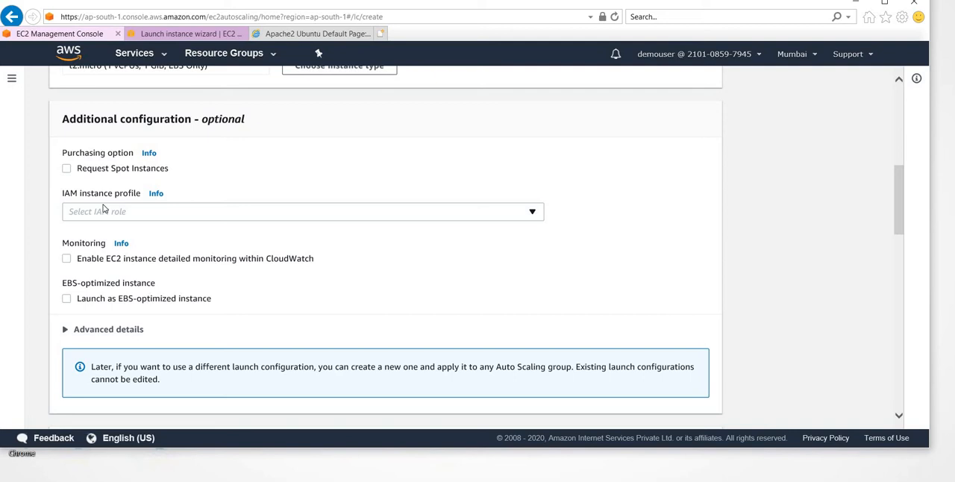
pyautogui.click(119, 216)
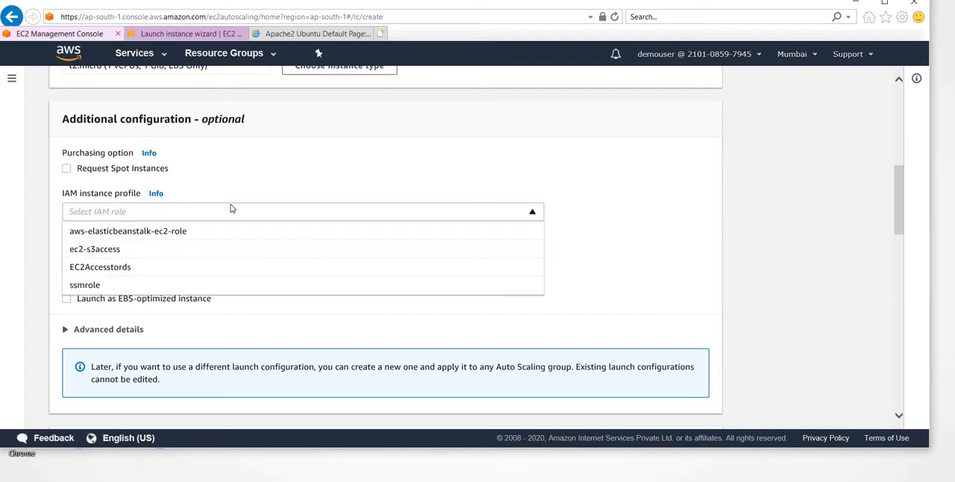
pyautogui.click(326, 165)
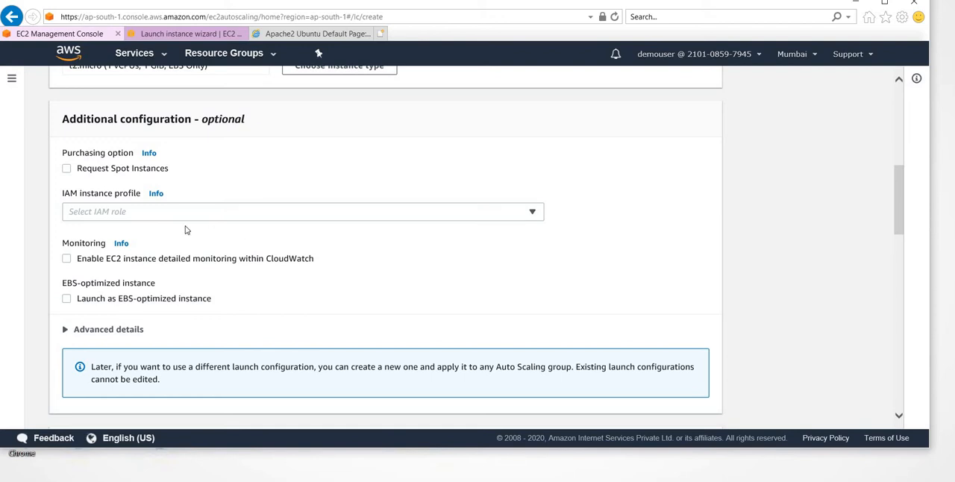
# - Read the help information on the Monitoring option in the additional configuration and close it
pyautogui.scroll(-1, 185, 231)
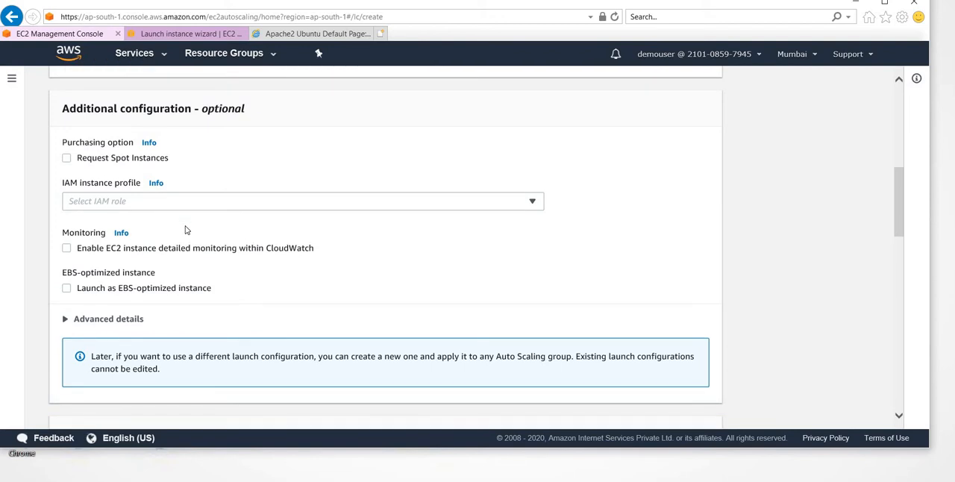
pyautogui.scroll(-1, 167, 263)
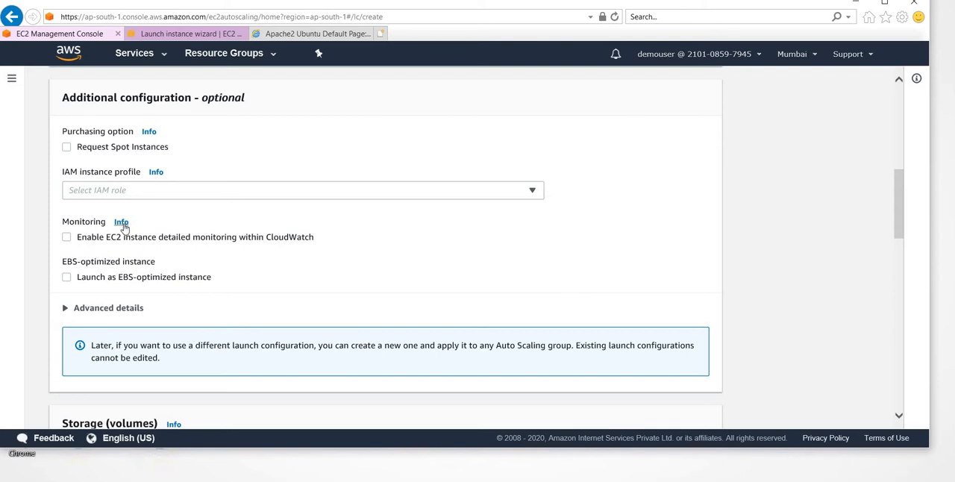
pyautogui.click(122, 223)
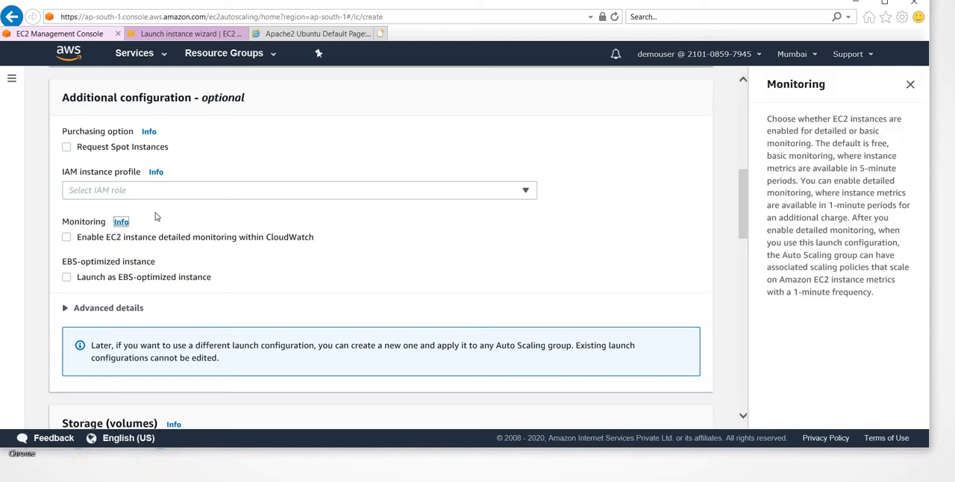
pyautogui.click(910, 83)
# - Expand the advanced details of the launch configuration and check the available RAM disk ID choices
pyautogui.scroll(-3, 68, 166)
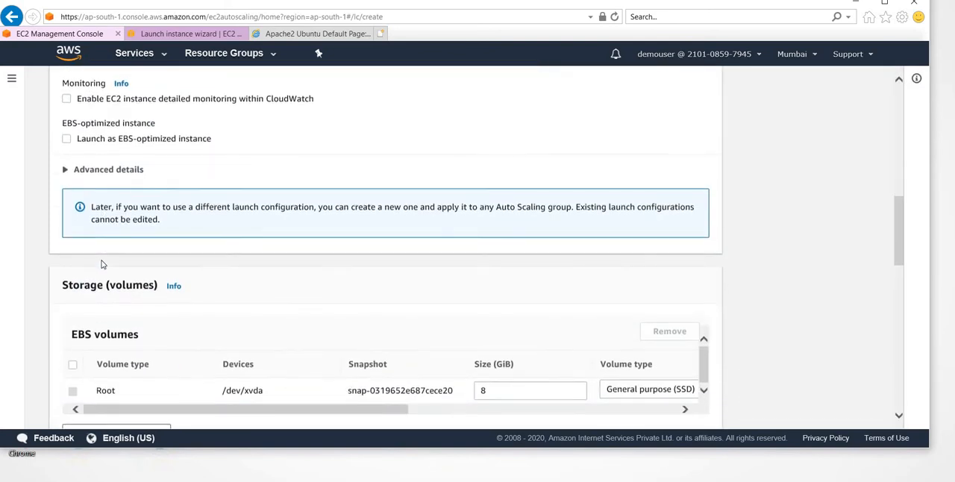
pyautogui.click(65, 148)
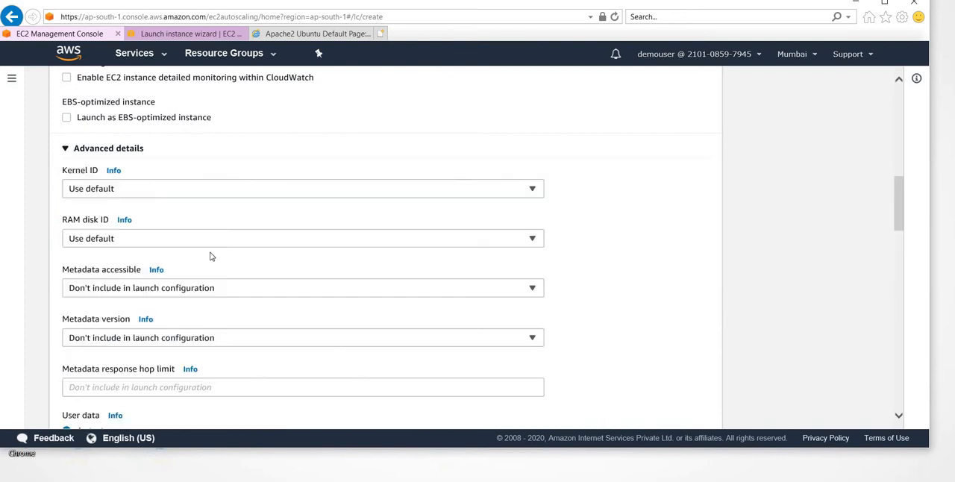
pyautogui.scroll(-1, 264, 223)
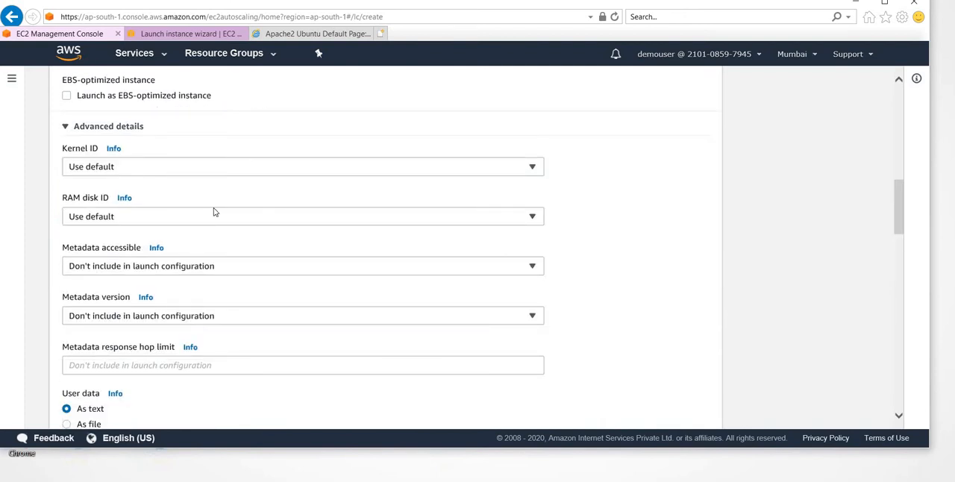
pyautogui.scroll(-1, 215, 219)
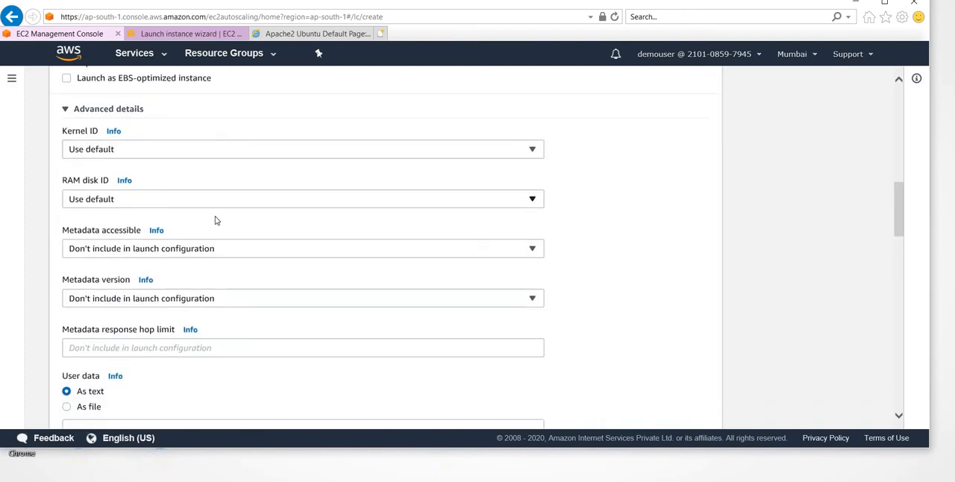
pyautogui.click(254, 203)
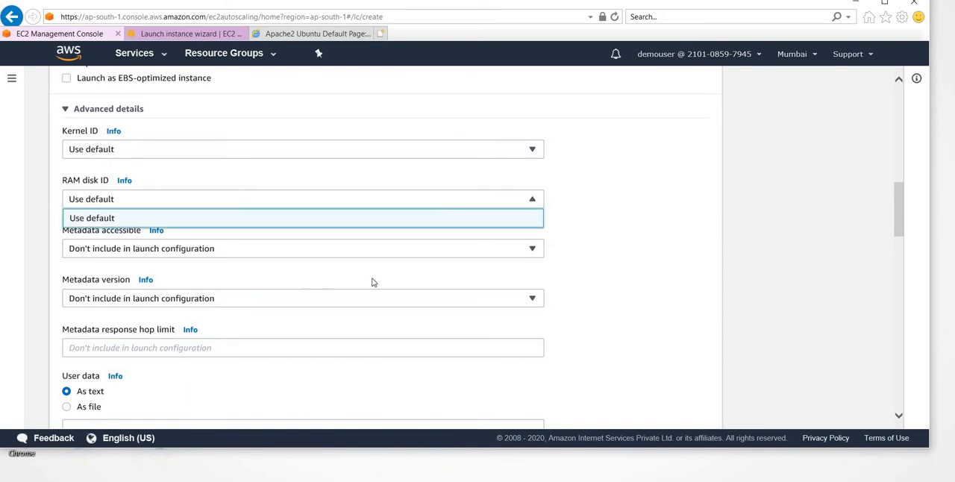
pyautogui.click(582, 295)
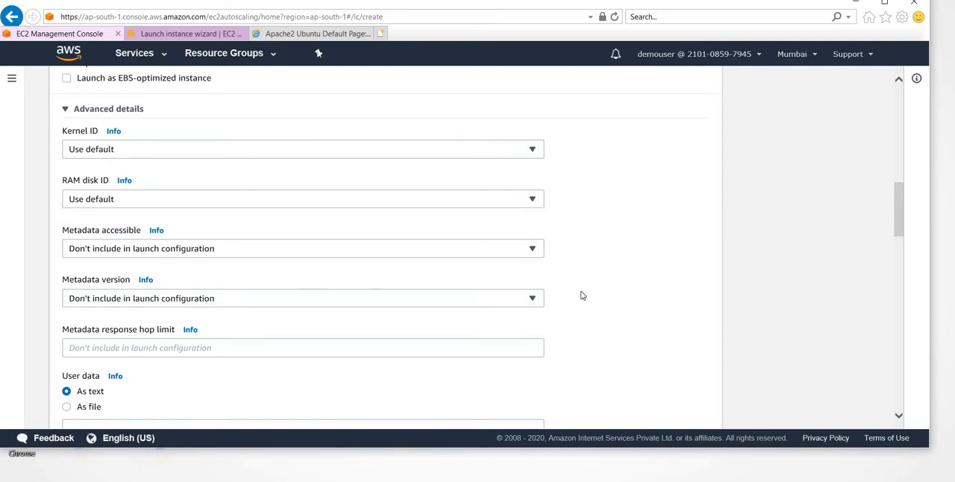
# - Place the cursor in the empty user data text box of the advanced details
pyautogui.scroll(-3, 582, 296)
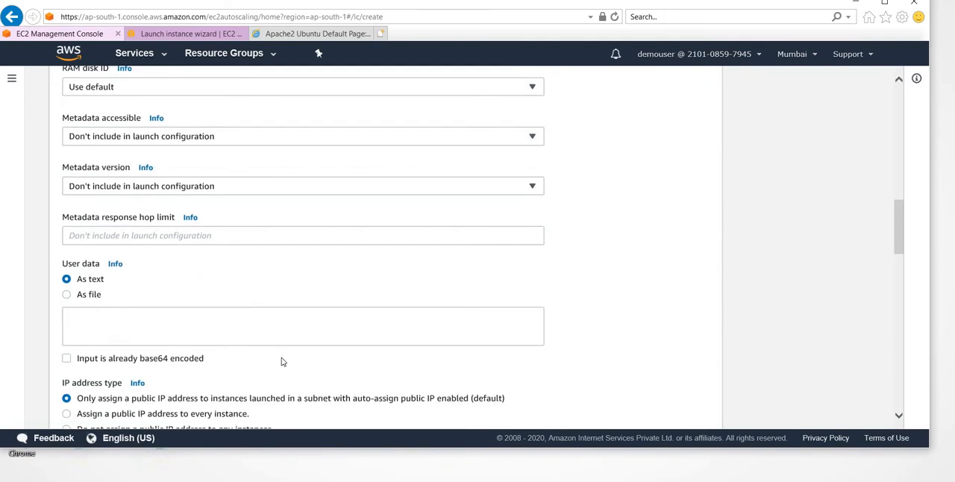
pyautogui.click(137, 330)
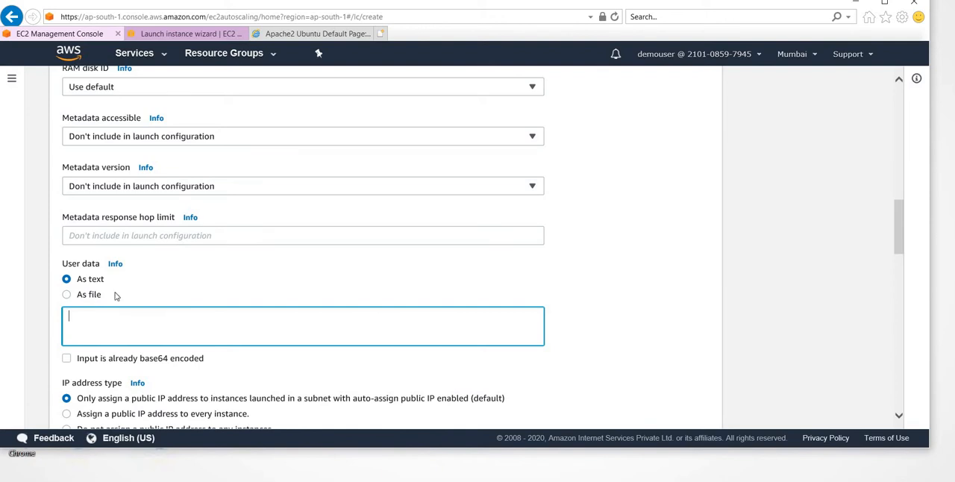
pyautogui.scroll(-1, 100, 305)
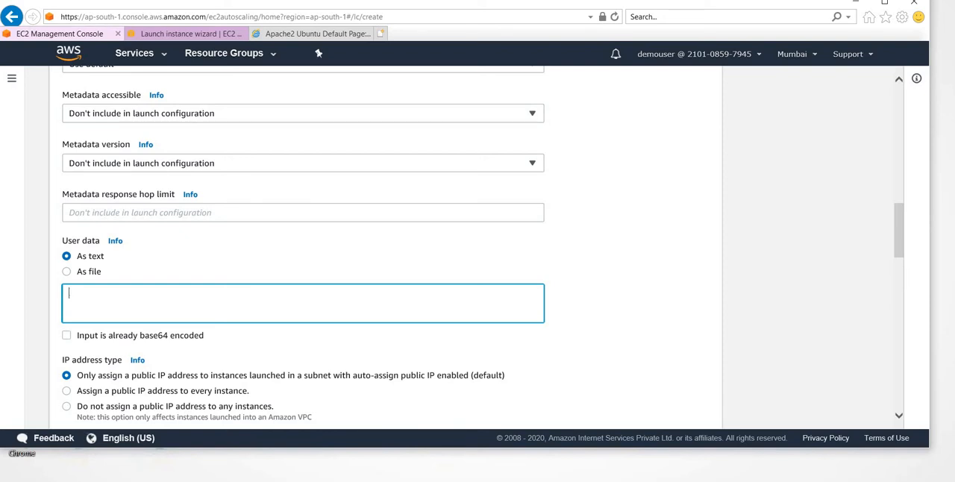
# - Switch to Notepad and examine the httpd user data script, especially the ip_address line with its curl metadata call
pyautogui.click(460, 440)
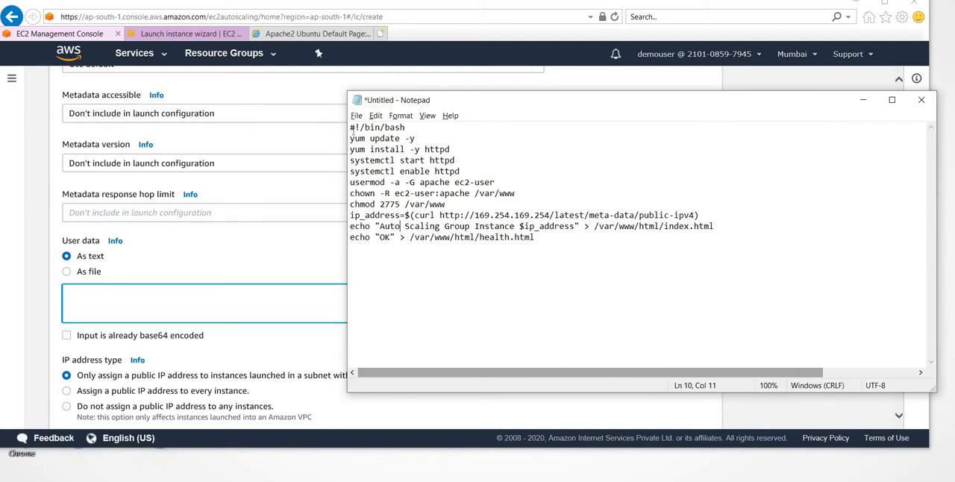
pyautogui.moveTo(352, 128); pyautogui.dragTo(540, 238)
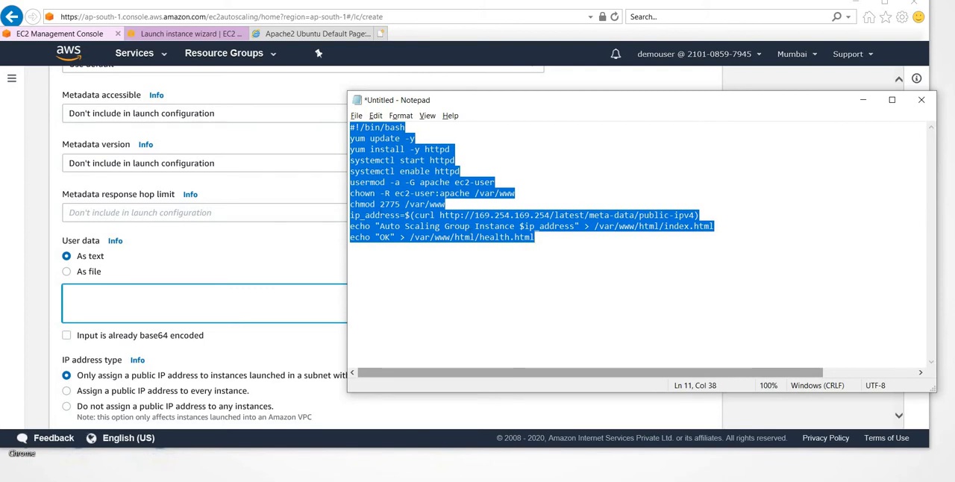
pyautogui.moveTo(349, 215); pyautogui.dragTo(405, 215)
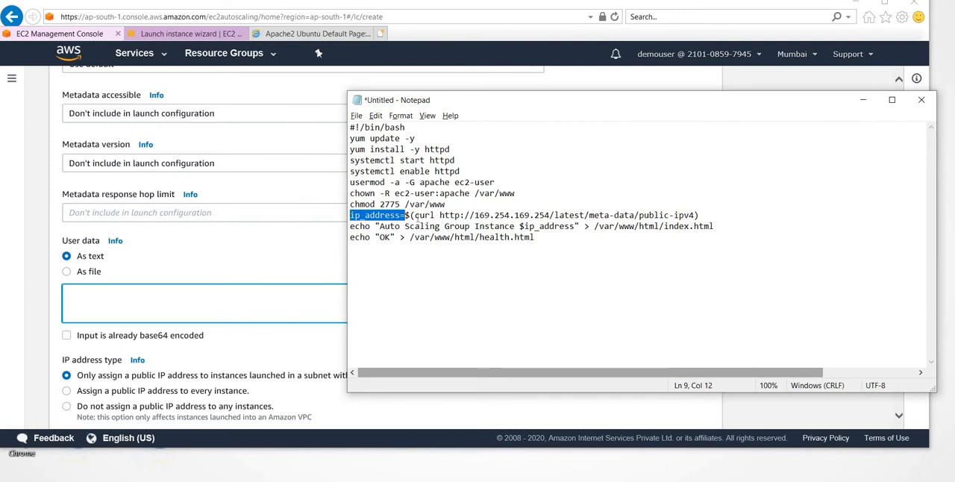
pyautogui.click(414, 216)
pyautogui.hotkey('shift', 'Right')
pyautogui.hotkey('shift', 'Right')
pyautogui.hotkey('shift', 'Right')
pyautogui.hotkey('shift', 'Right')
pyautogui.hotkey('shift', 'Right')
pyautogui.hotkey('shift', 'Right')
pyautogui.hotkey('shift', 'Right')
pyautogui.hotkey('shift', 'Right')
pyautogui.hotkey('shift', 'Right')
pyautogui.hotkey('shift', 'Right')
pyautogui.hotkey('shift', 'Right')
pyautogui.hotkey('shift', 'Right')
pyautogui.hotkey('shift', 'Right')
pyautogui.hotkey('shift', 'Right')
pyautogui.hotkey('shift', 'Right')
pyautogui.hotkey('shift', 'Right')
pyautogui.hotkey('shift', 'Right')
pyautogui.hotkey('shift', 'Right')
pyautogui.hotkey('shift', 'Right')
pyautogui.hotkey('shift', 'Right')
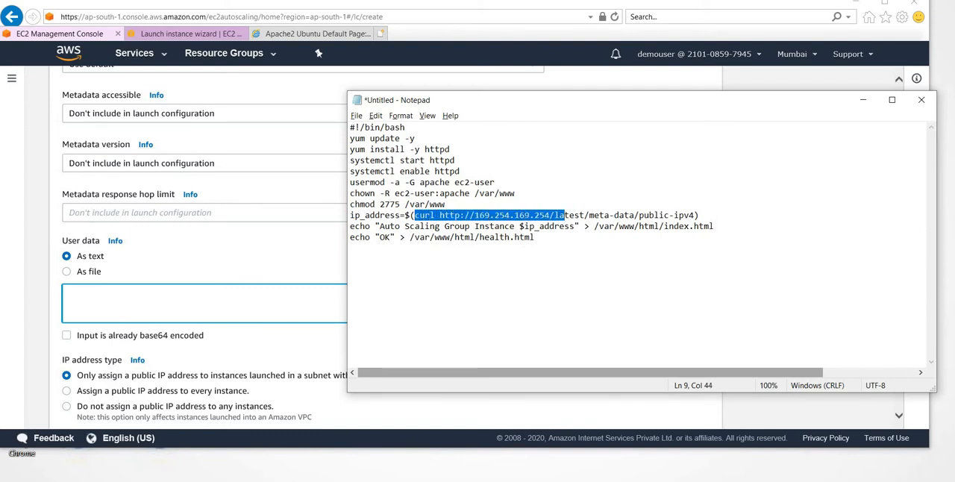
# - Leave the launch instance wizard in the second browser tab and open the list of running EC2 instances
pyautogui.click(190, 33)
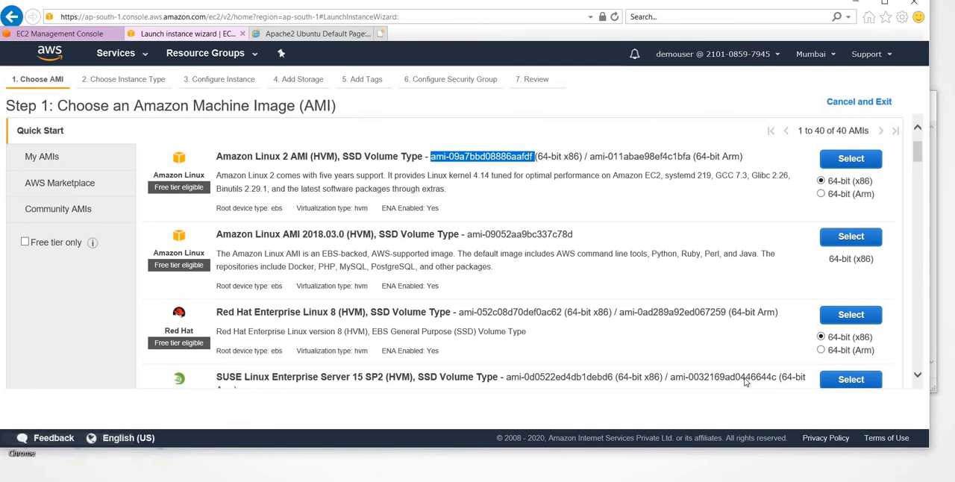
pyautogui.scroll(-20, 744, 381)
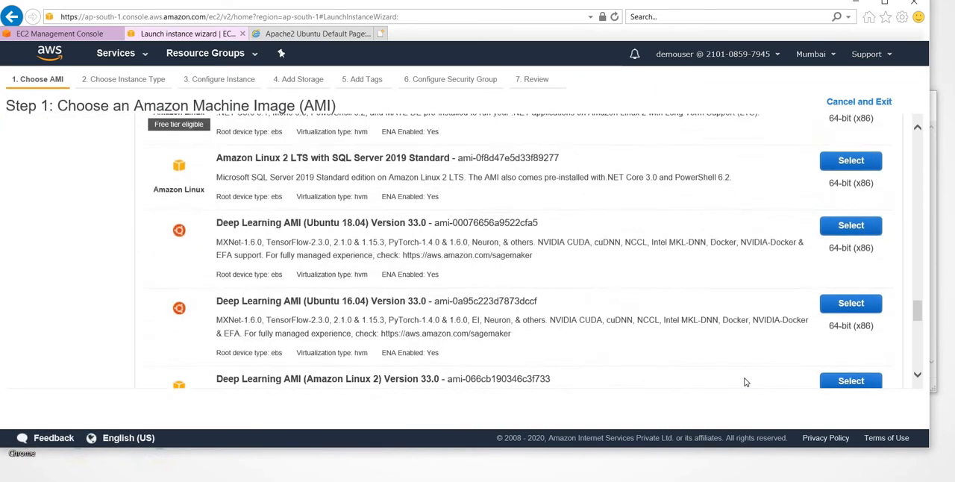
pyautogui.scroll(20, 746, 382)
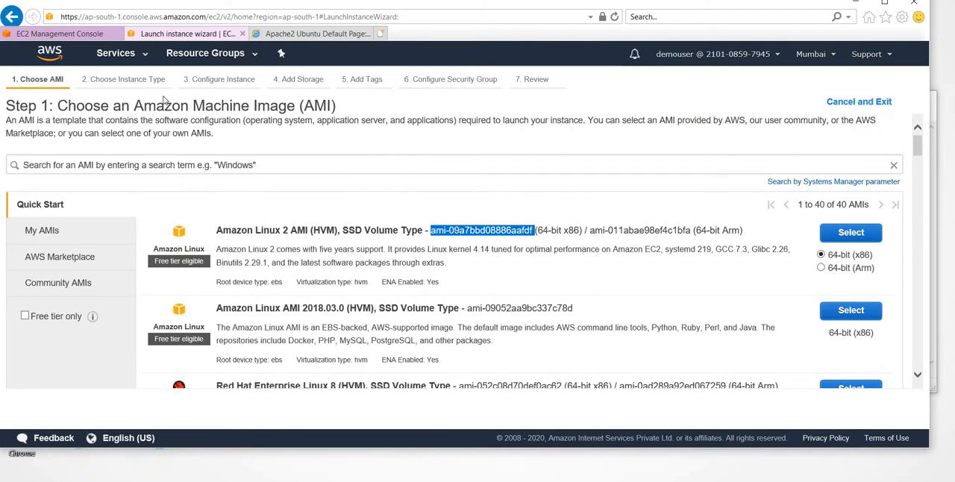
pyautogui.click(140, 57)
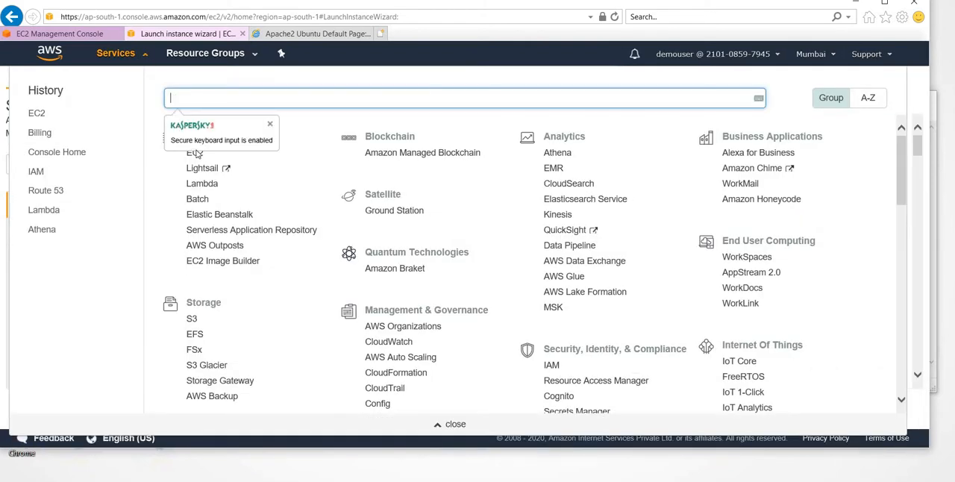
pyautogui.click(195, 153)
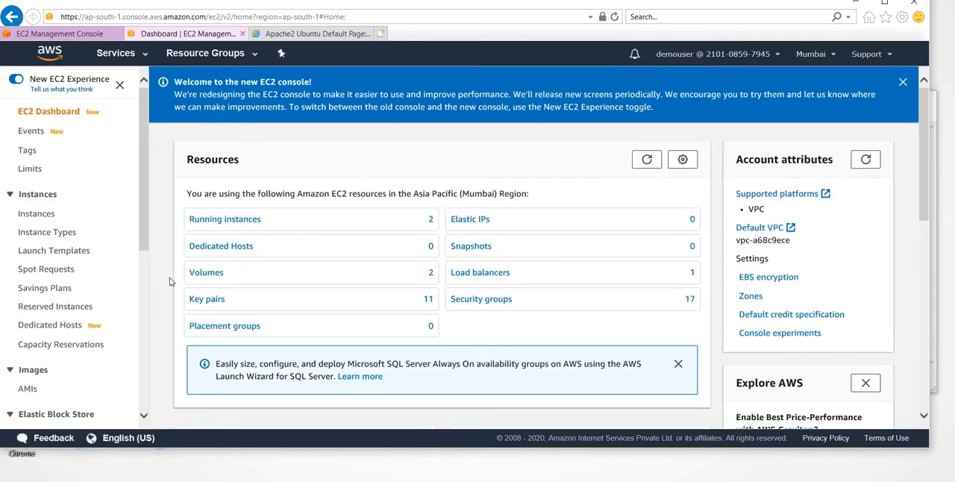
pyautogui.click(235, 222)
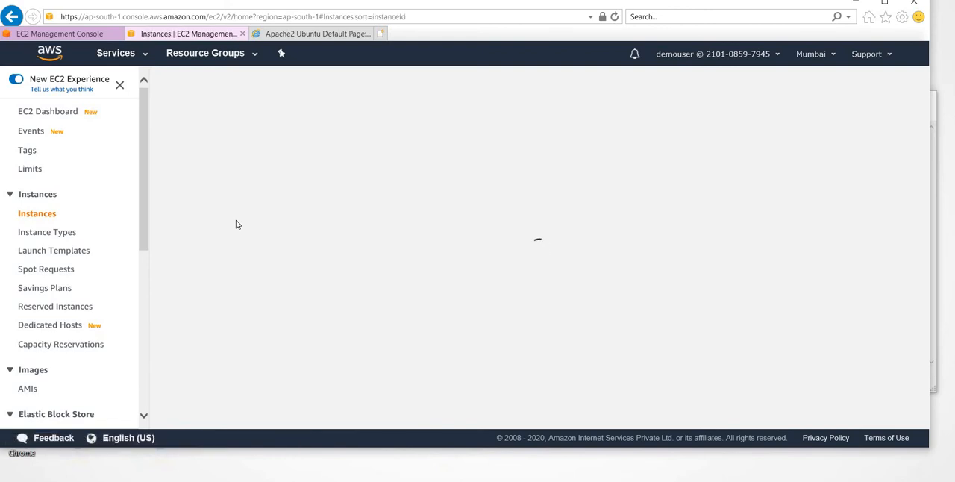
pyautogui.hotkey('alt', 'Tab')
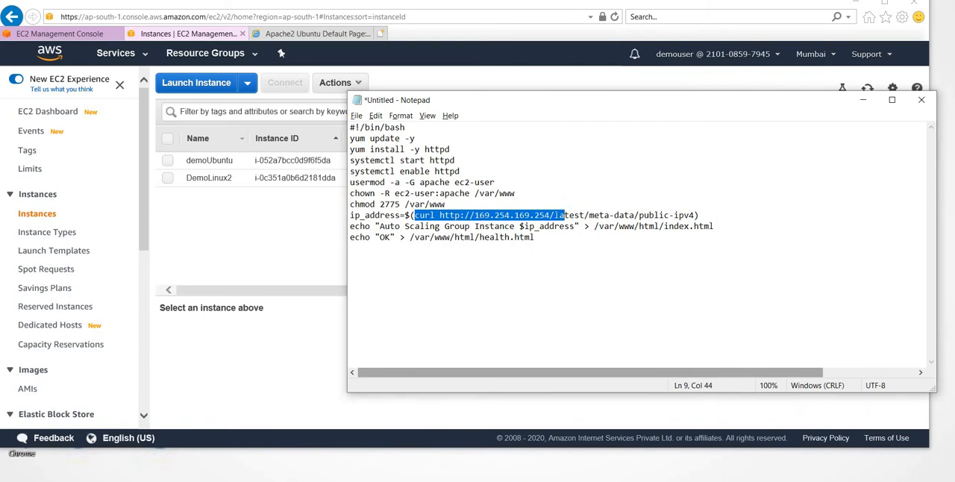
# - Select the DemoLinux2 instance and copy its IPv4 public IP, allowing the webpage to access the clipboard
pyautogui.moveTo(236, 182); pyautogui.dragTo(169, 179)
pyautogui.click(169, 181)
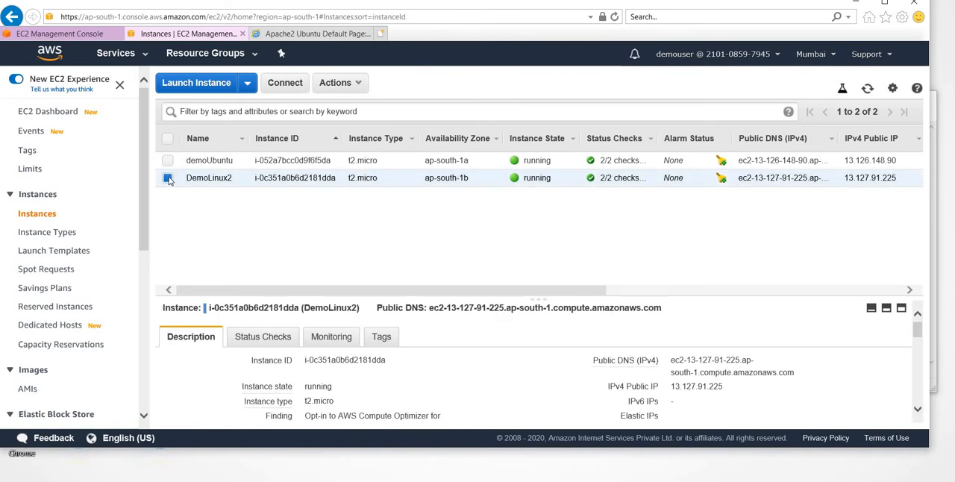
pyautogui.click(168, 180)
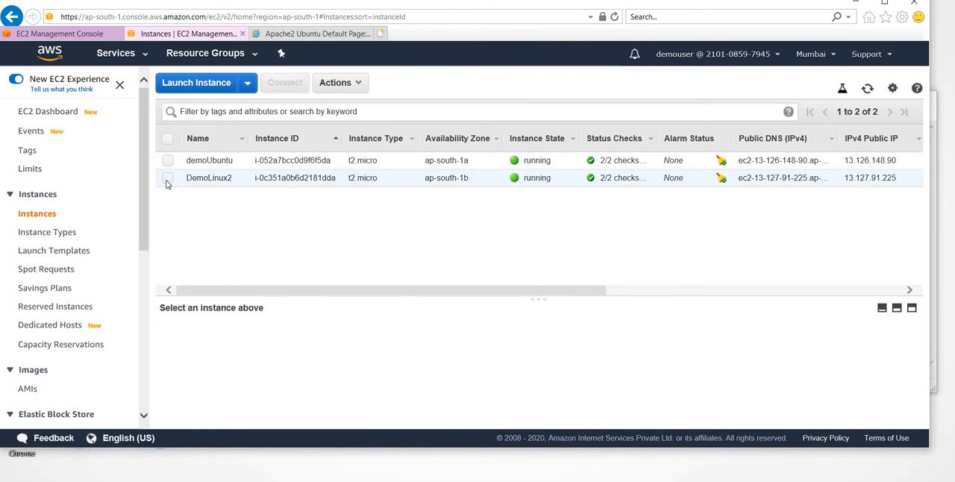
pyautogui.click(167, 179)
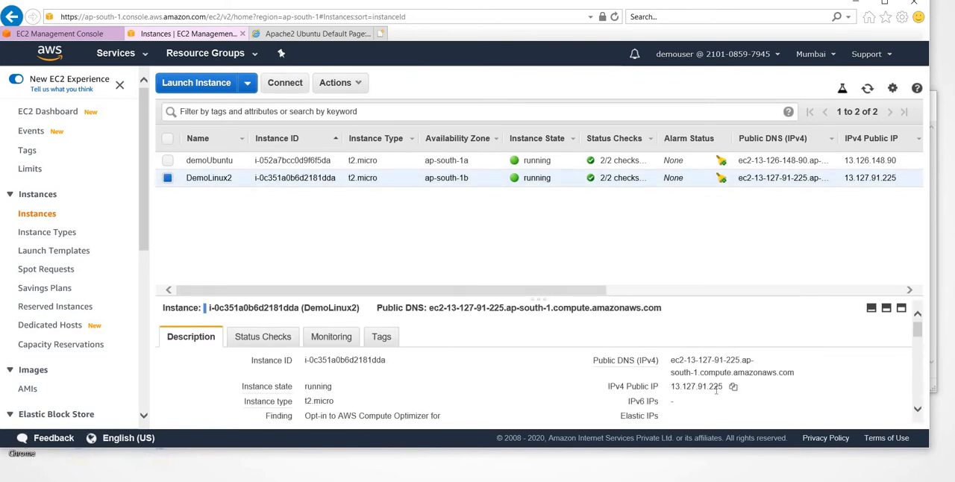
pyautogui.click(734, 387)
pyautogui.click(734, 387)
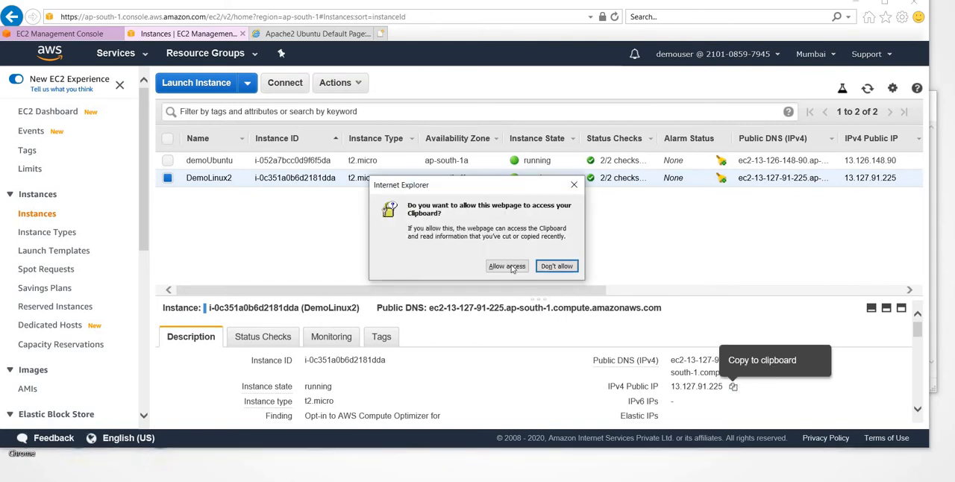
pyautogui.click(506, 267)
# - Switch to PowerShell and begin an ssh -i command with demoec2server.pem, checking the key pair name in the instance details
pyautogui.hotkey('alt', 'Tab')
pyautogui.hotkey('alt', 'Tab')
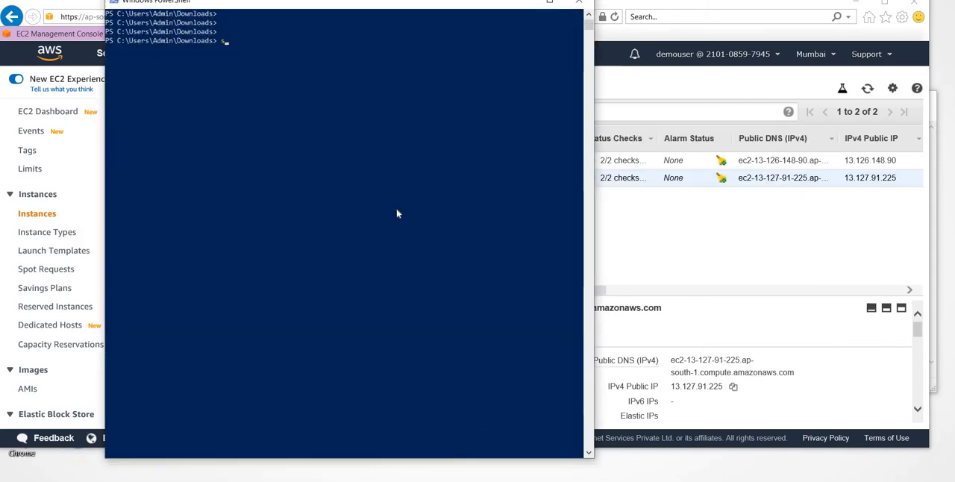
pyautogui.write('ssh -i')
pyautogui.hotkey('alt', 'Tab')
pyautogui.scroll(-5, 385, 345)
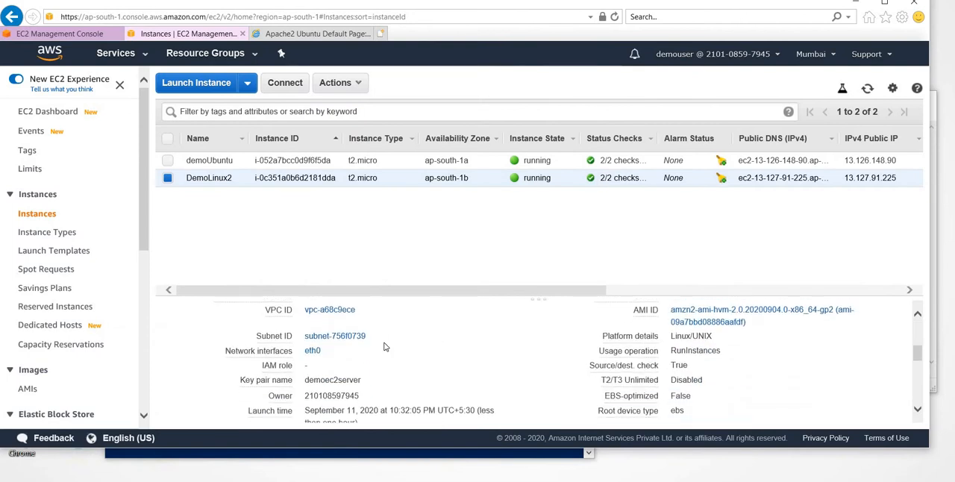
pyautogui.scroll(-1, 385, 347)
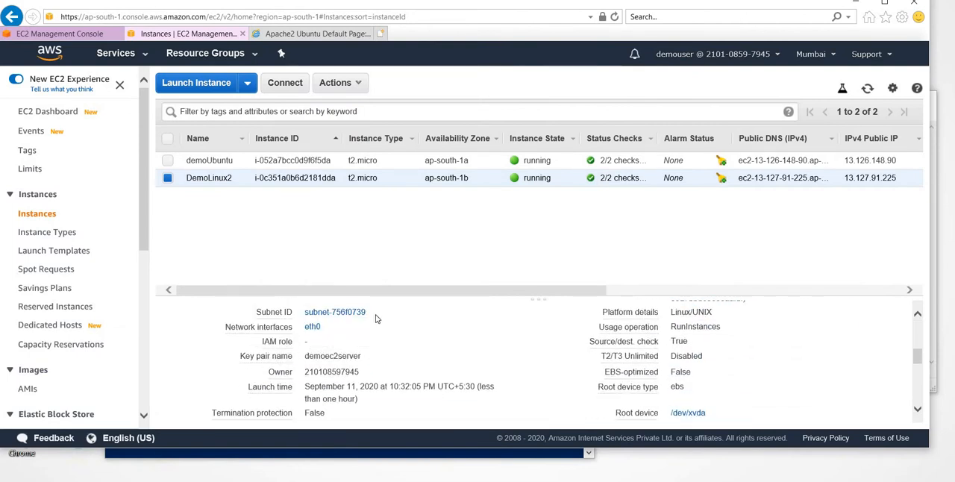
pyautogui.hotkey('alt', 'Tab')
pyautogui.write('.\\demoec2server.pem')
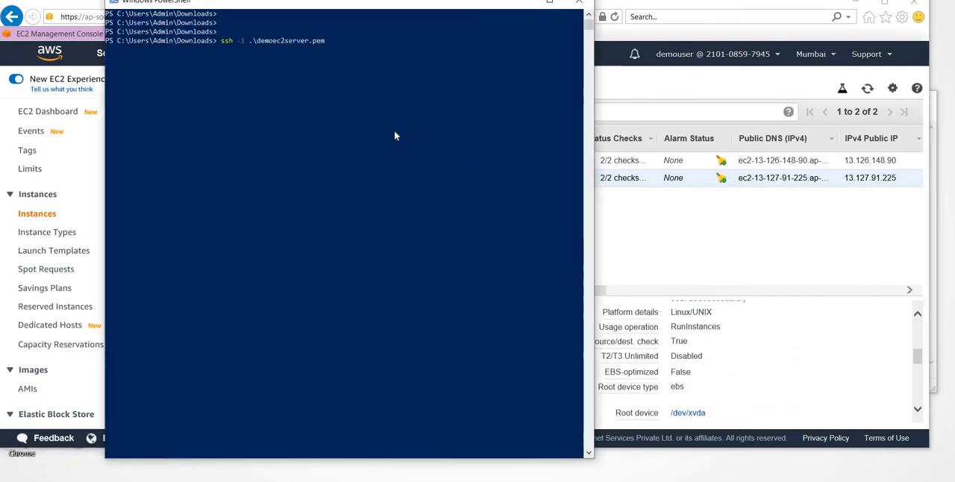
pyautogui.write(' ec2-us')
# - Connect to DemoLinux2 as ec2-user at the copied public IP and switch to a root shell with sudo -i
pyautogui.write('er@')
pyautogui.hotkey('ctrl', 'v')
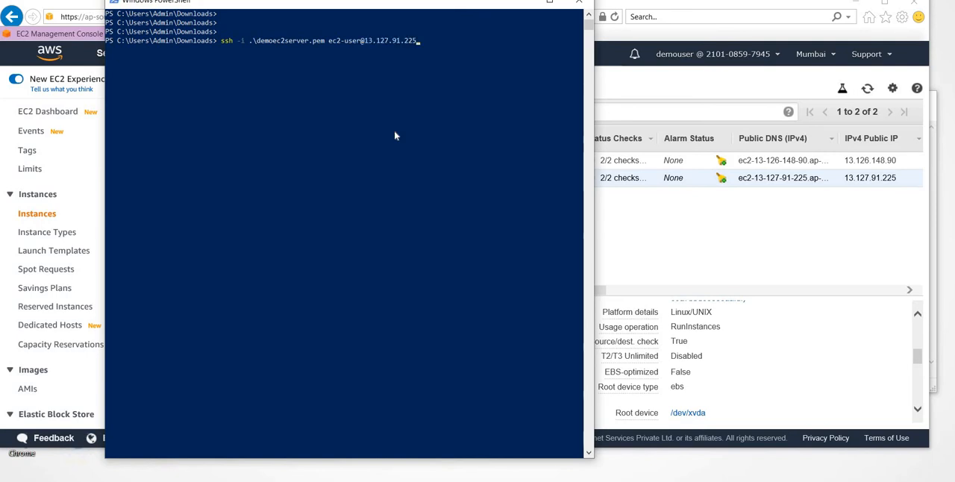
pyautogui.press('Return')
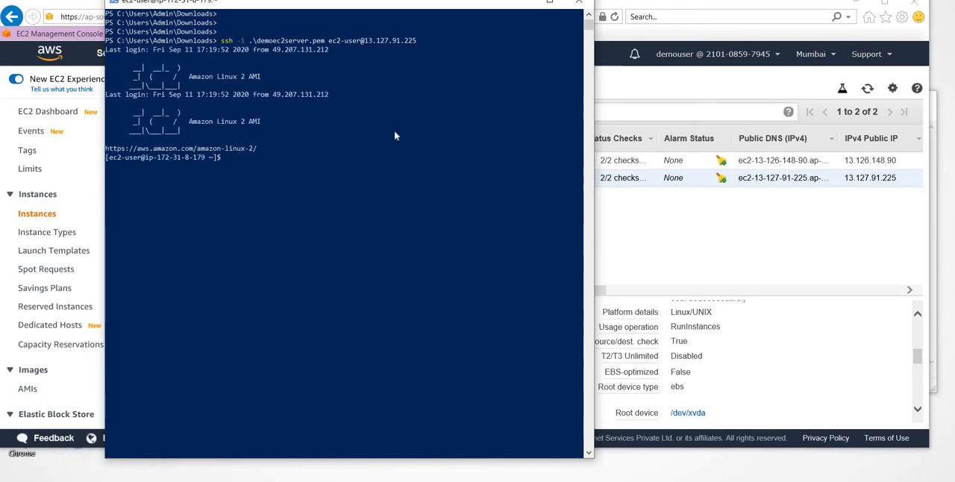
pyautogui.write('sudo -i')
pyautogui.press('Return')
pyautogui.hotkey('alt', 'Tab')
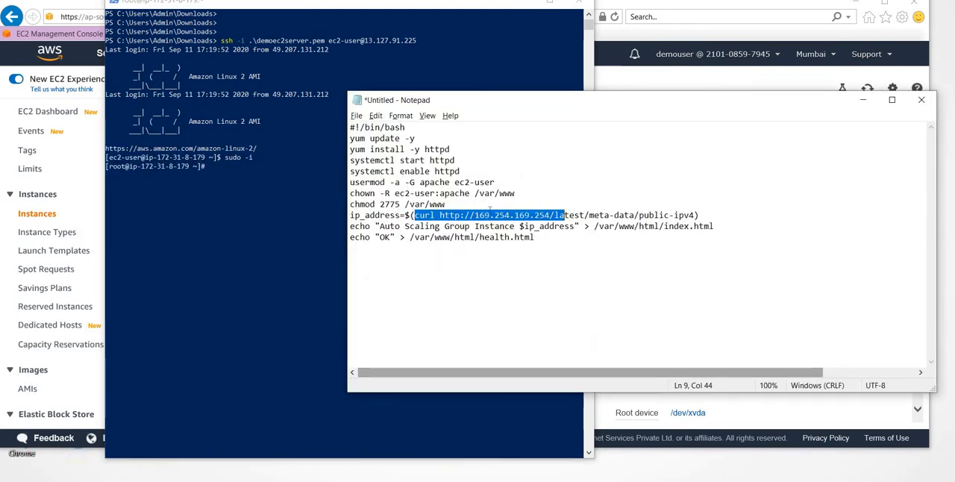
pyautogui.click(429, 215)
pyautogui.moveTo(415, 215); pyautogui.dragTo(635, 214)
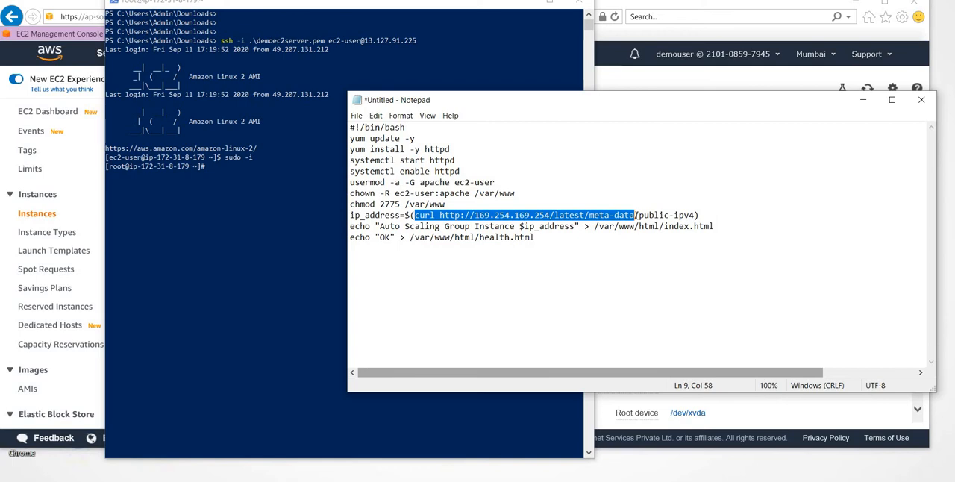
pyautogui.click(295, 238)
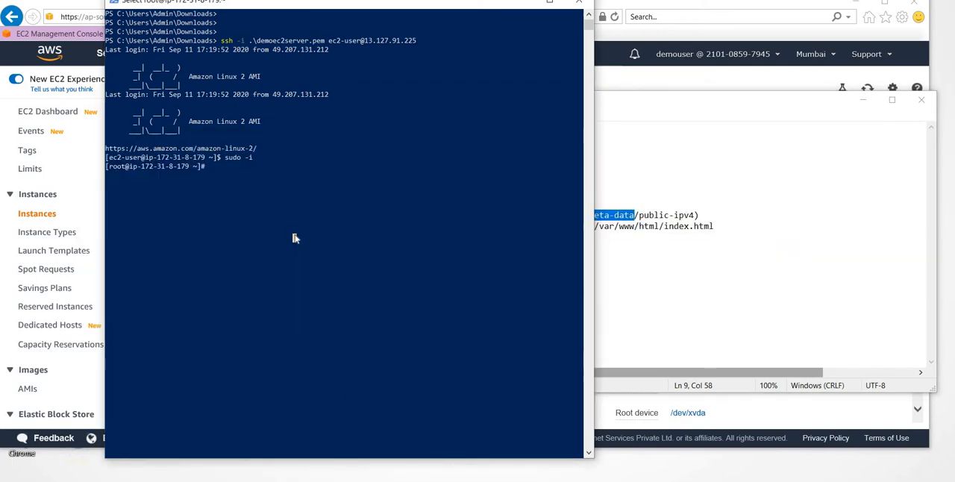
pyautogui.rightClick(263, 225)
pyautogui.hotkey('alt', 'Tab')
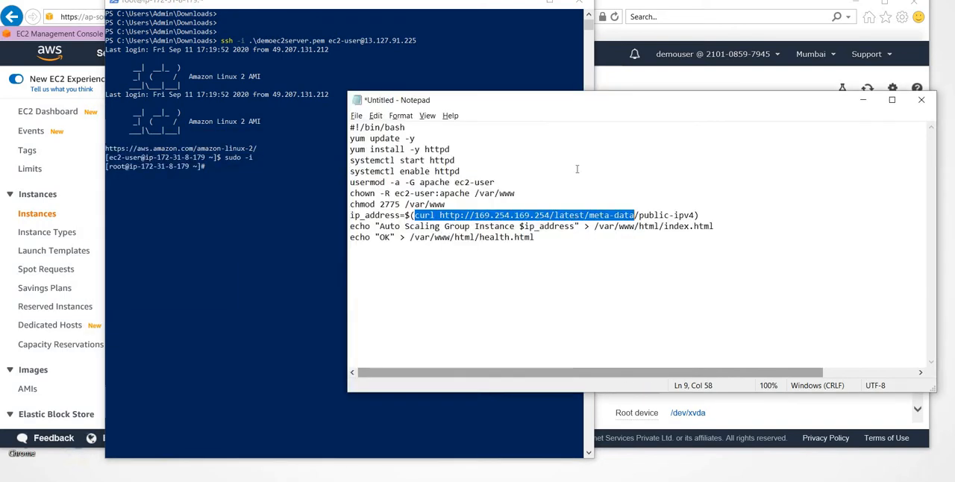
pyautogui.rightClick(565, 219)
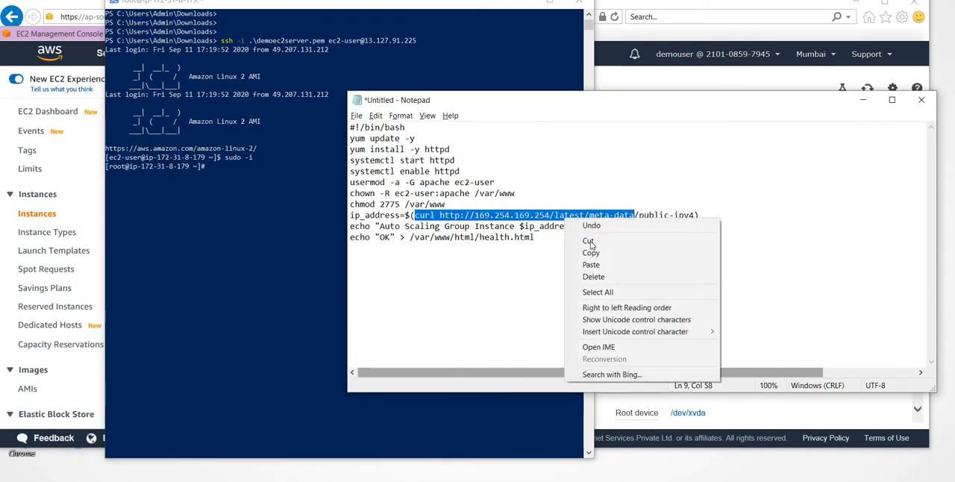
pyautogui.click(598, 253)
pyautogui.click(298, 218)
pyautogui.rightClick(294, 219)
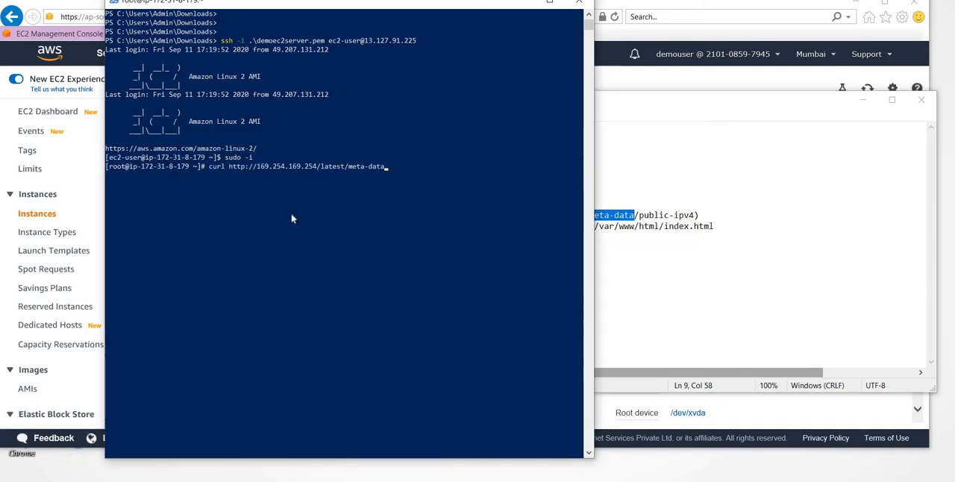
pyautogui.press('Return')
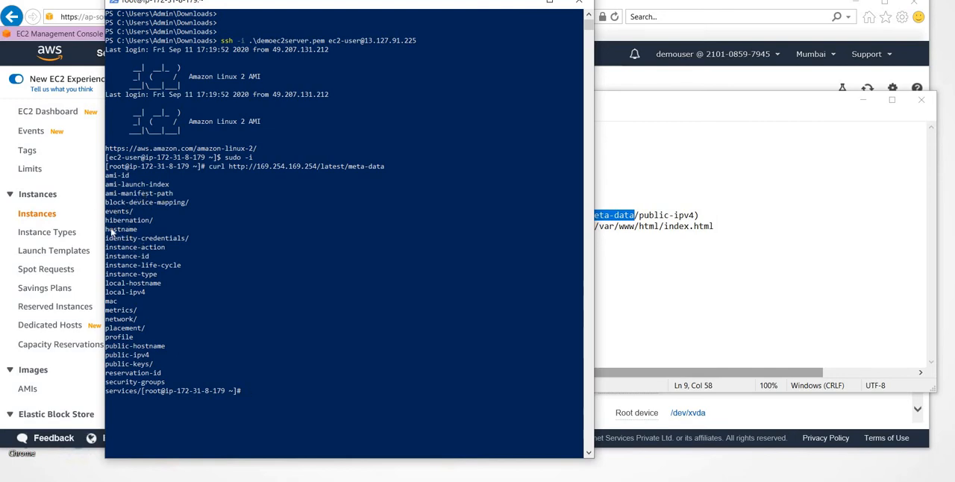
# - Query the instance's hostname by running the curl metadata command with /hostname appended
pyautogui.press('Up')
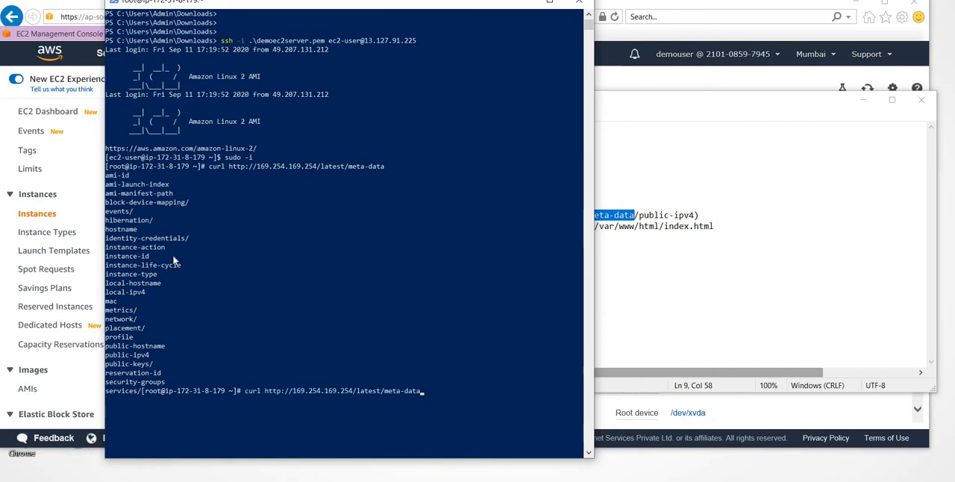
pyautogui.write('/hostname')
pyautogui.press('Return')
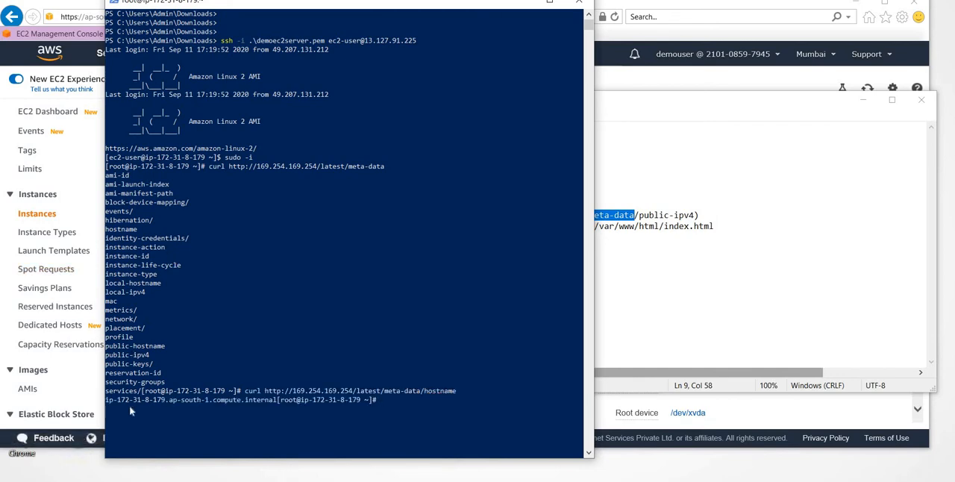
pyautogui.press('Return')
pyautogui.press('Return')
pyautogui.moveTo(107, 403); pyautogui.dragTo(174, 402)
pyautogui.press('Return')
# - Query the instance's public IP address by running the curl metadata command with public-ipv4 in place of hostname
pyautogui.press('Up')
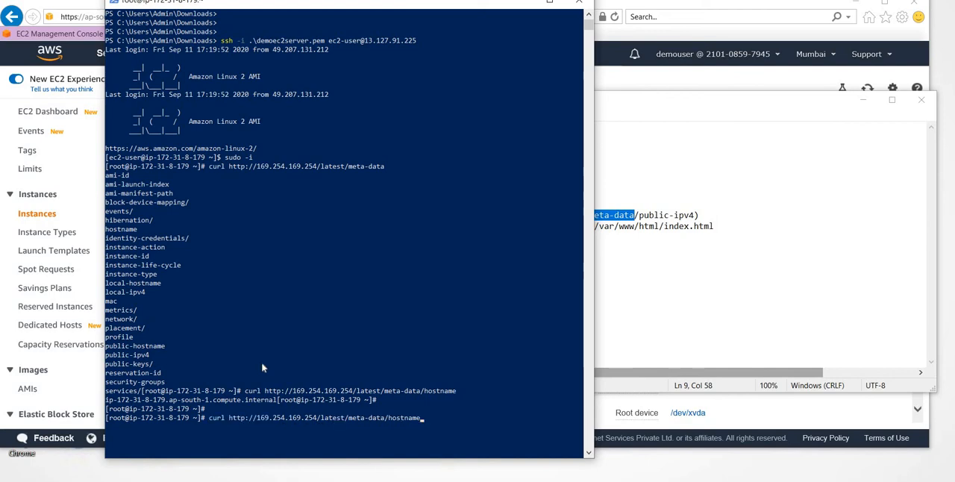
pyautogui.press('BackSpace')
pyautogui.press('BackSpace')
pyautogui.press('BackSpace')
pyautogui.press('BackSpace')
pyautogui.press('BackSpace')
pyautogui.press('BackSpace')
pyautogui.press('BackSpace')
pyautogui.press('BackSpace')
pyautogui.moveTo(108, 355); pyautogui.dragTo(155, 361)
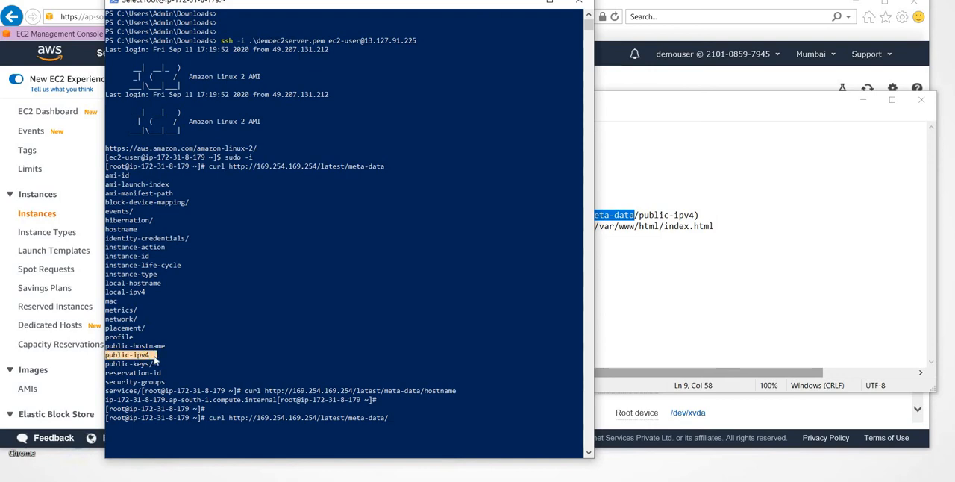
pyautogui.rightClick(154, 361)
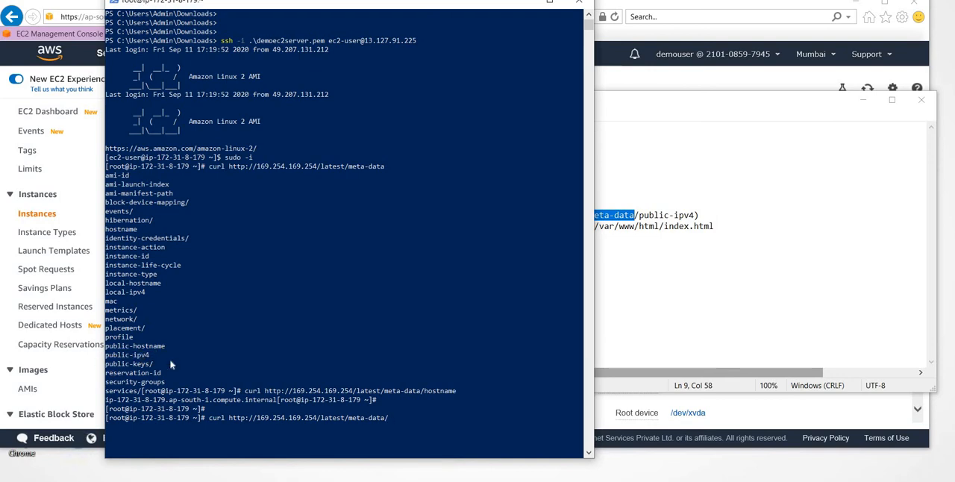
pyautogui.write('public-ipv4')
pyautogui.press('Return')
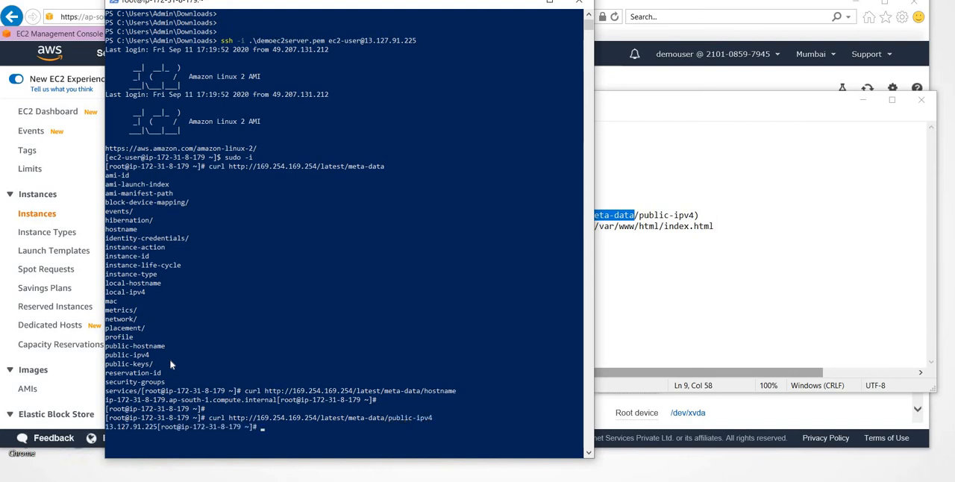
pyautogui.press('Return')
pyautogui.press('Return')
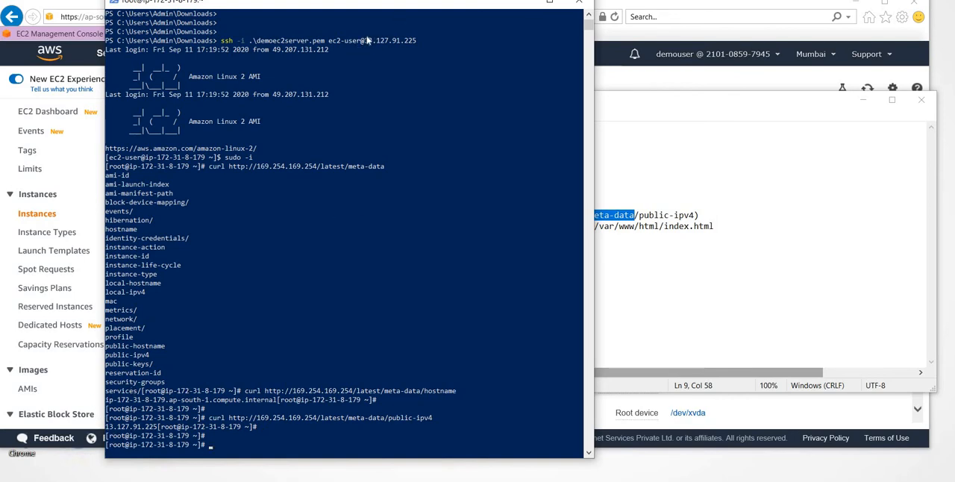
# - Copy the entire httpd script from Notepad and paste it as text into the launch configuration's user data
pyautogui.hotkey('alt', 'Tab')
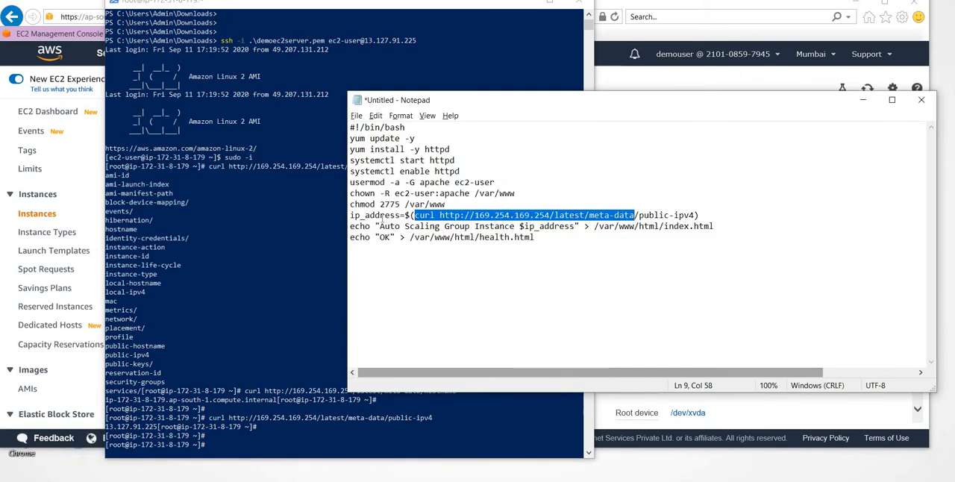
pyautogui.doubleClick(379, 215)
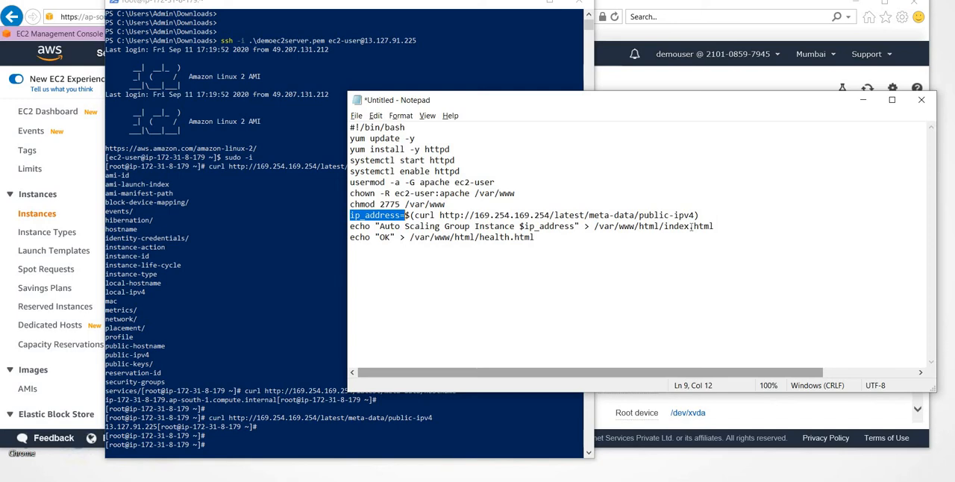
pyautogui.click(531, 3)
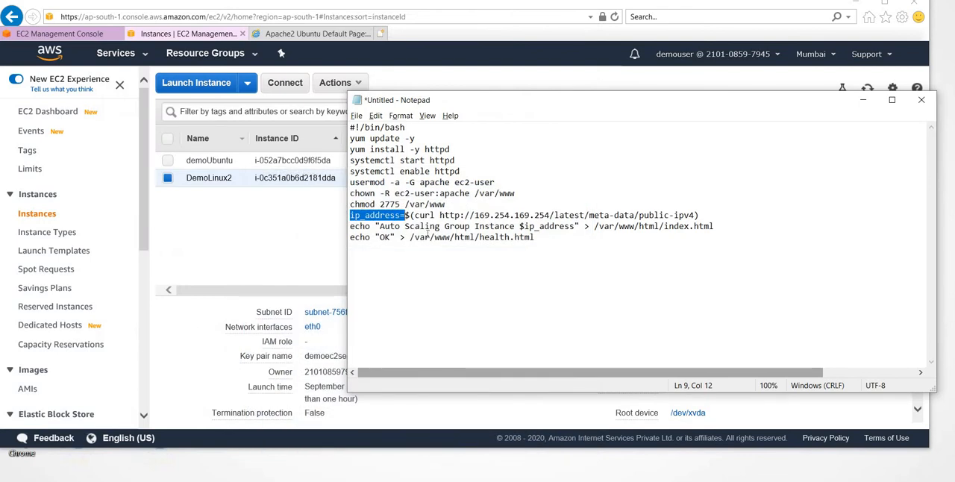
pyautogui.moveTo(361, 236); pyautogui.dragTo(343, 131)
pyautogui.click(536, 237)
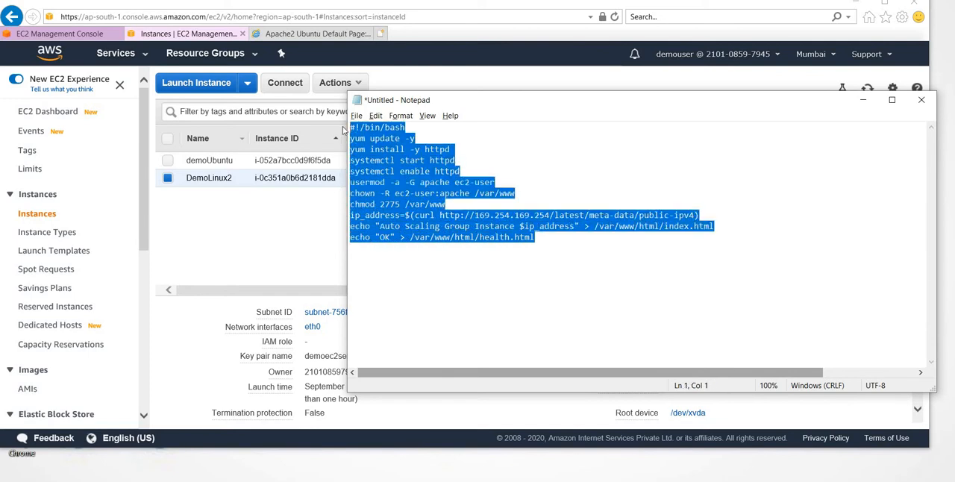
pyautogui.click(60, 33)
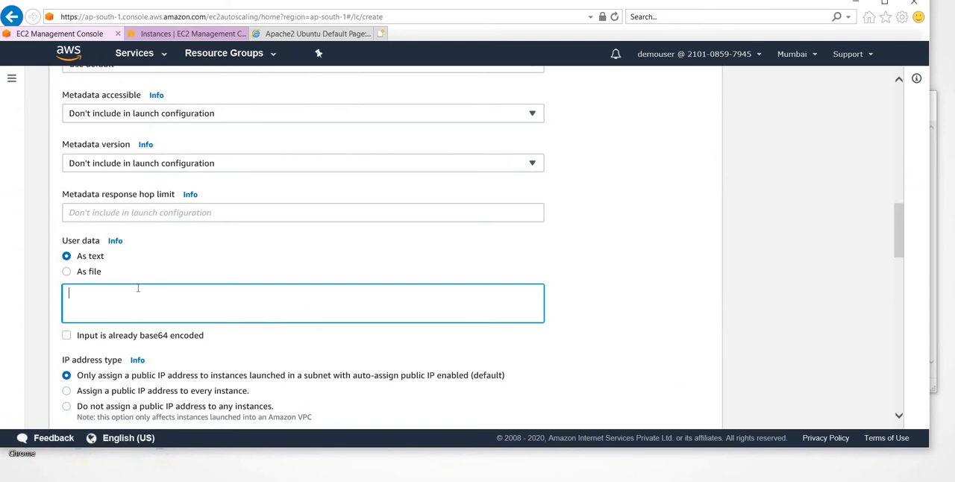
pyautogui.hotkey('ctrl', 'v')
# - Review the launch configuration's IP address type options and the root EBS volume settings
pyautogui.scroll(-1, 260, 300)
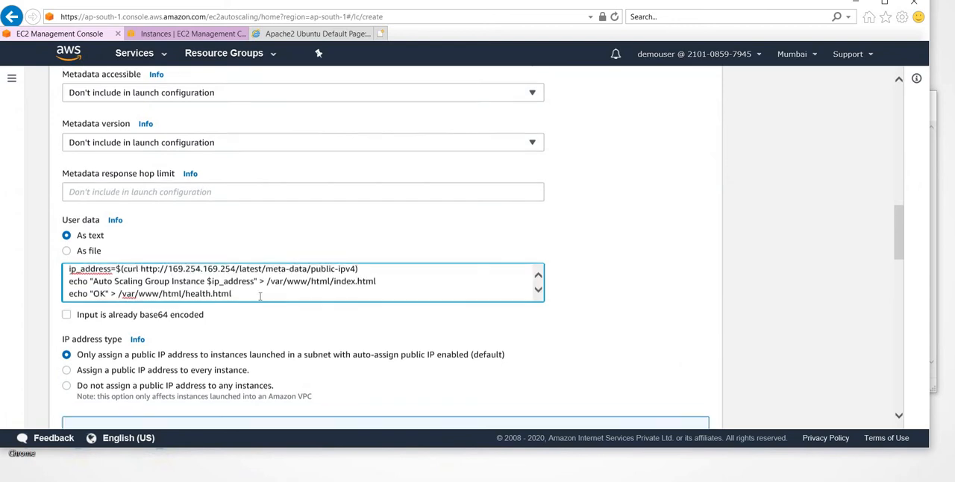
pyautogui.scroll(-2, 260, 300)
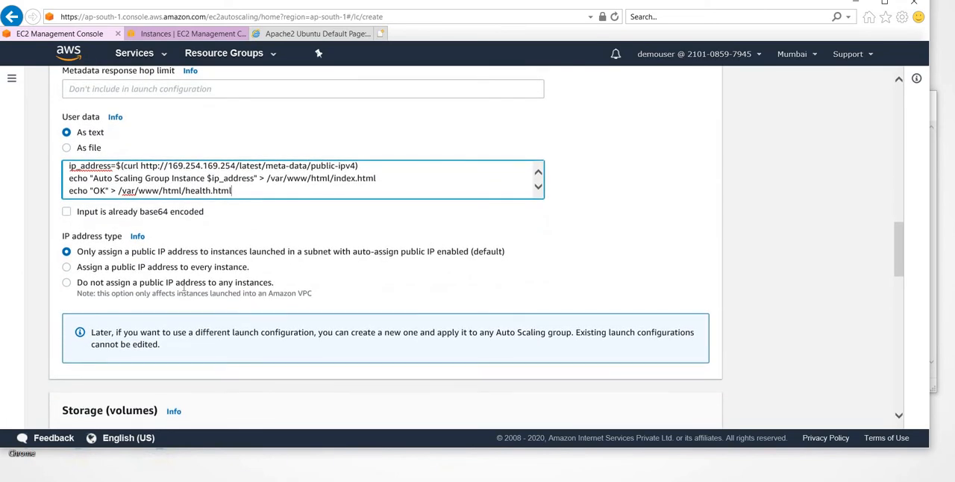
pyautogui.scroll(-3, 184, 290)
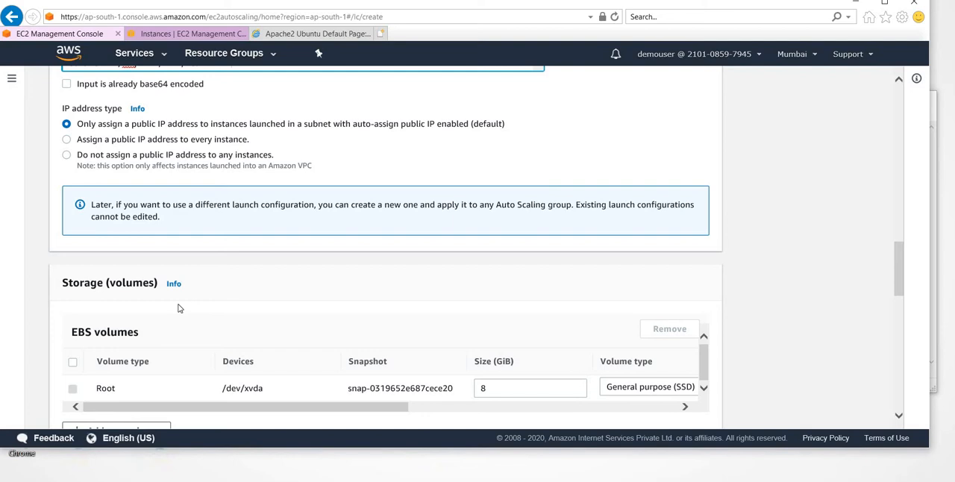
pyautogui.scroll(-2, 106, 169)
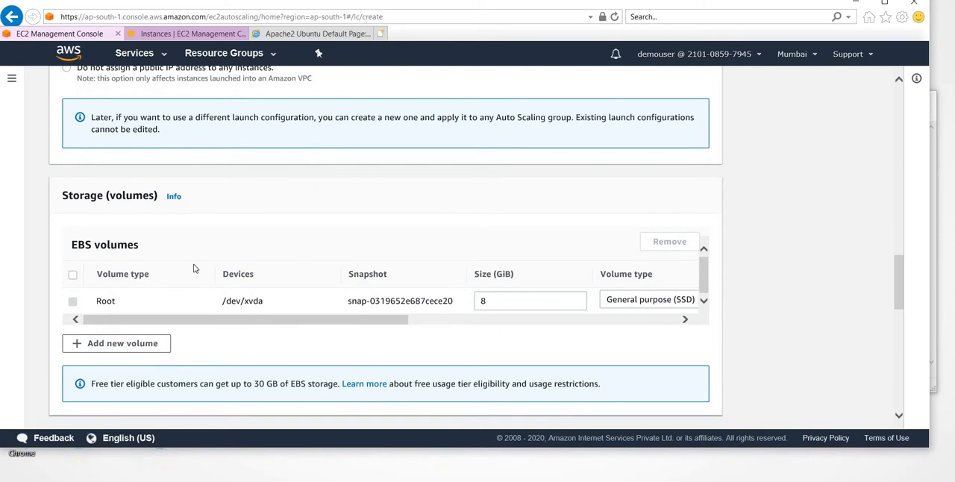
pyautogui.scroll(-1, 193, 259)
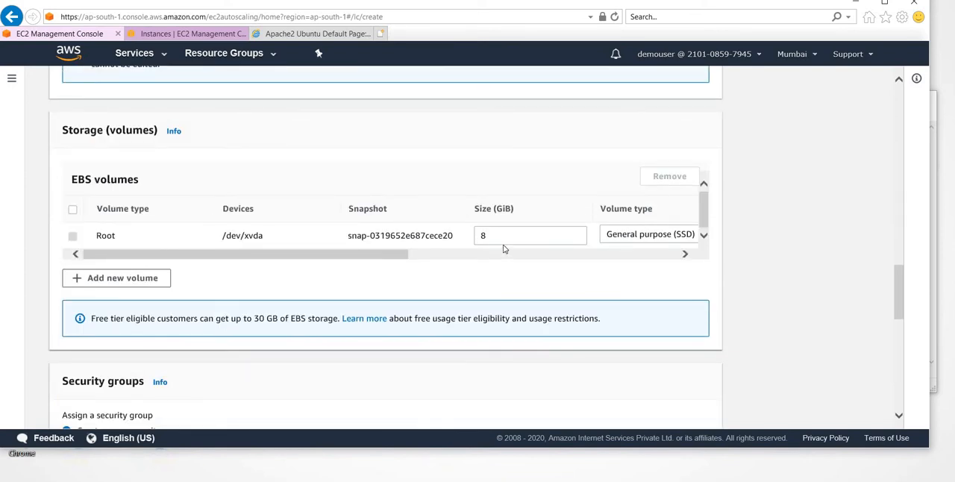
pyautogui.scroll(-1, 504, 248)
pyautogui.rightClick(503, 210)
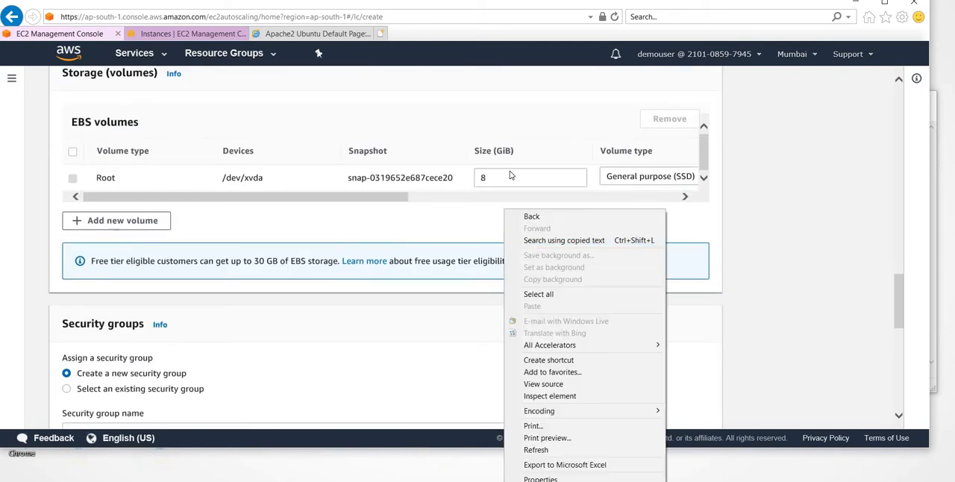
pyautogui.click(320, 353)
# - Set the launch configuration's security group assignment to select an existing security group
pyautogui.scroll(-1, 319, 352)
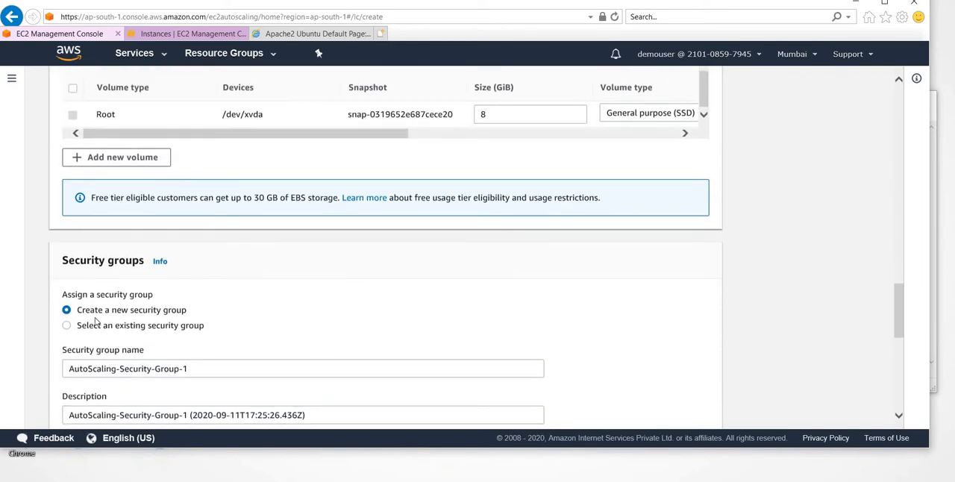
pyautogui.scroll(-1, 99, 324)
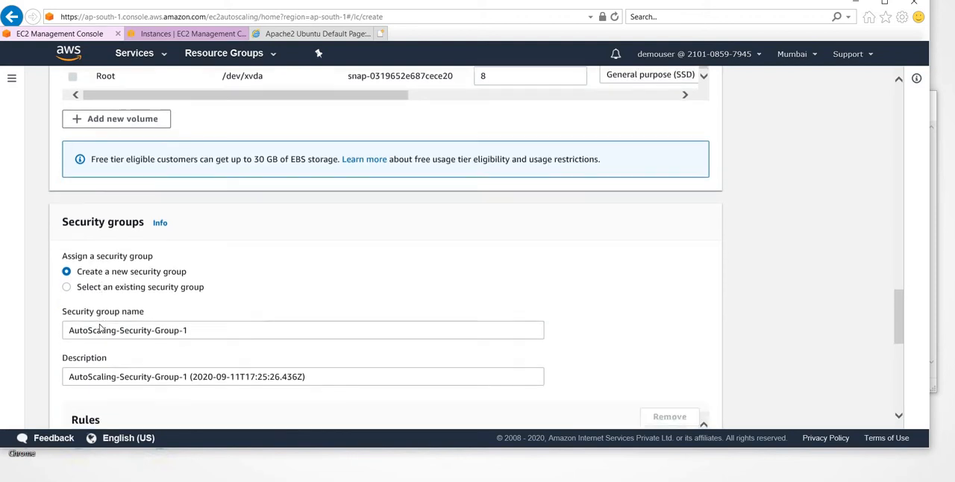
pyautogui.click(66, 287)
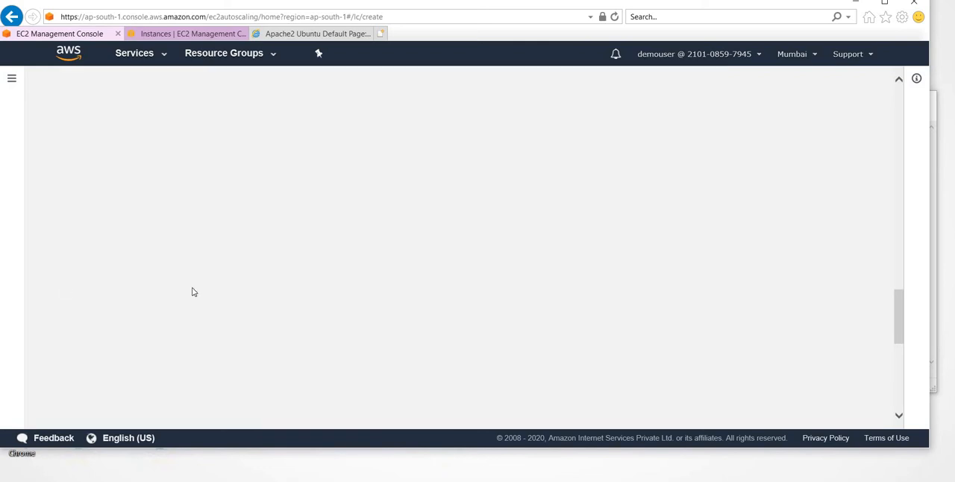
pyautogui.scroll(-2, 175, 308)
pyautogui.scroll(-3, 175, 308)
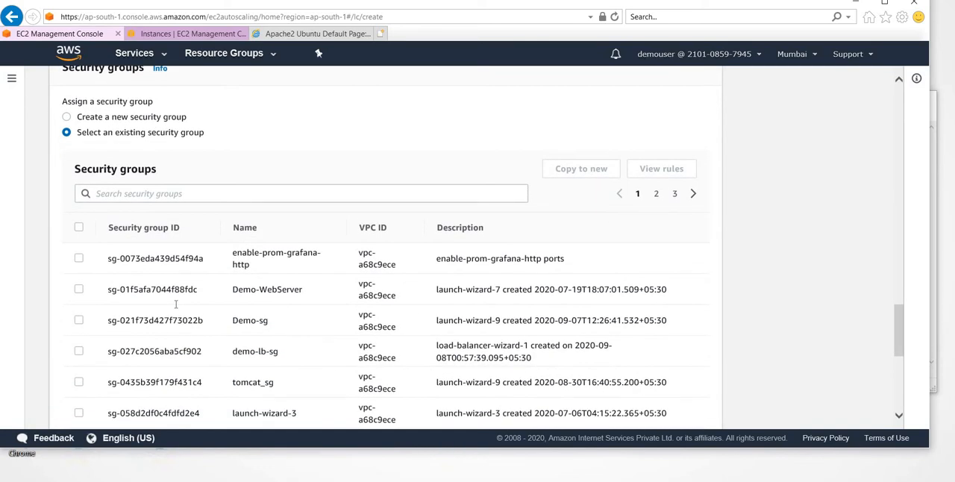
# - Check the details of the DemoLinux2 instance for the security group it uses
pyautogui.click(317, 33)
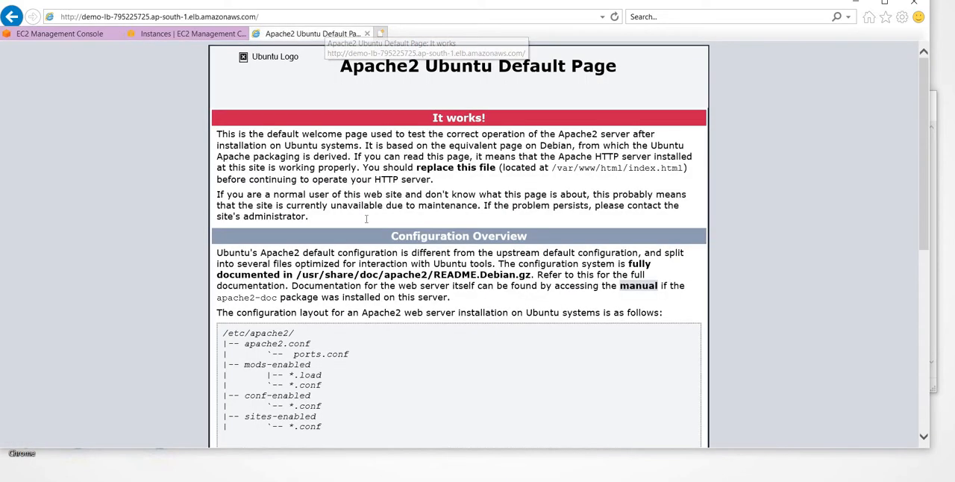
pyautogui.click(47, 34)
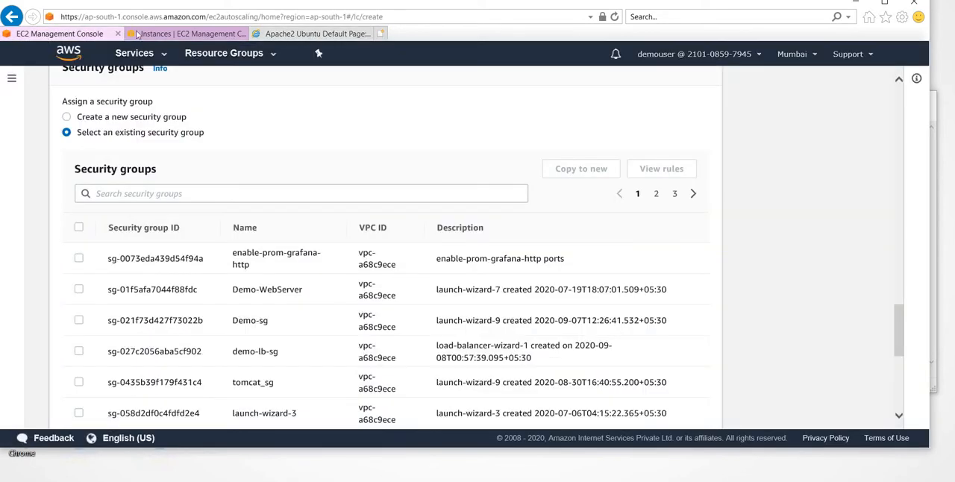
pyautogui.click(162, 33)
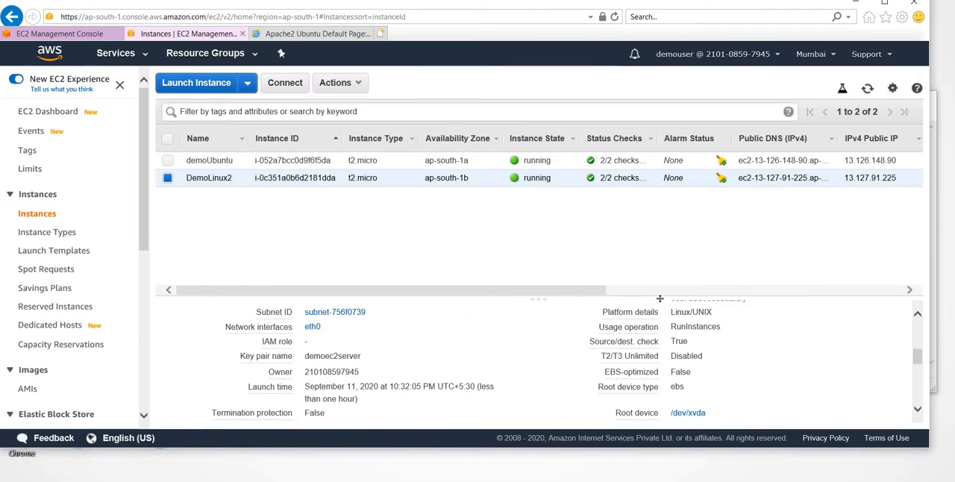
pyautogui.moveTo(659, 298); pyautogui.dragTo(655, 271)
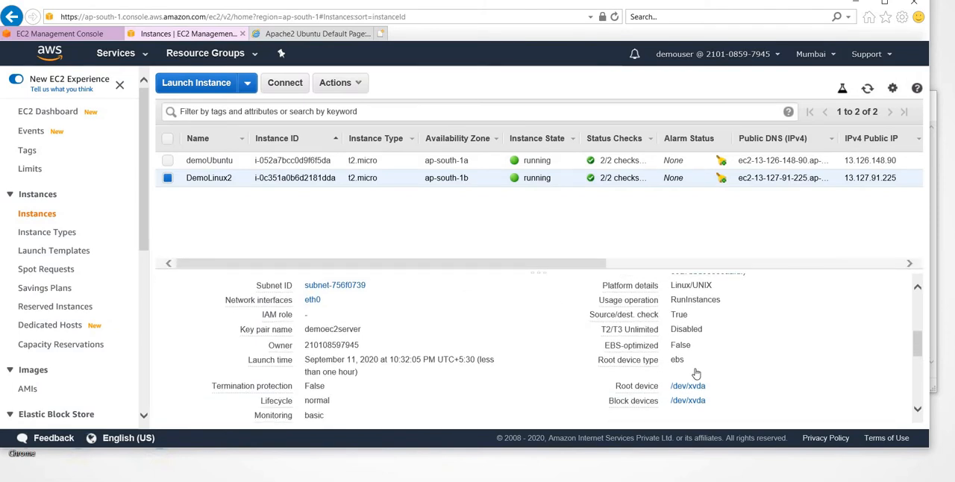
pyautogui.scroll(-5, 695, 373)
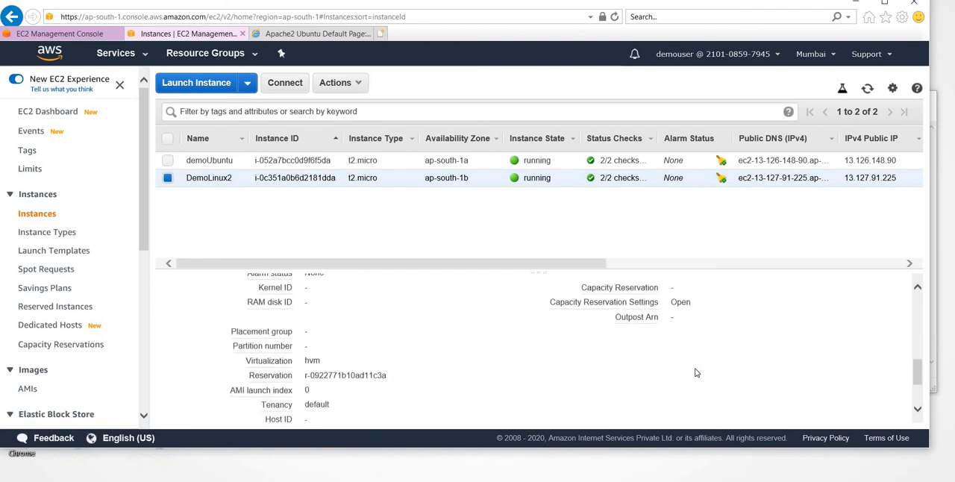
pyautogui.scroll(6, 695, 373)
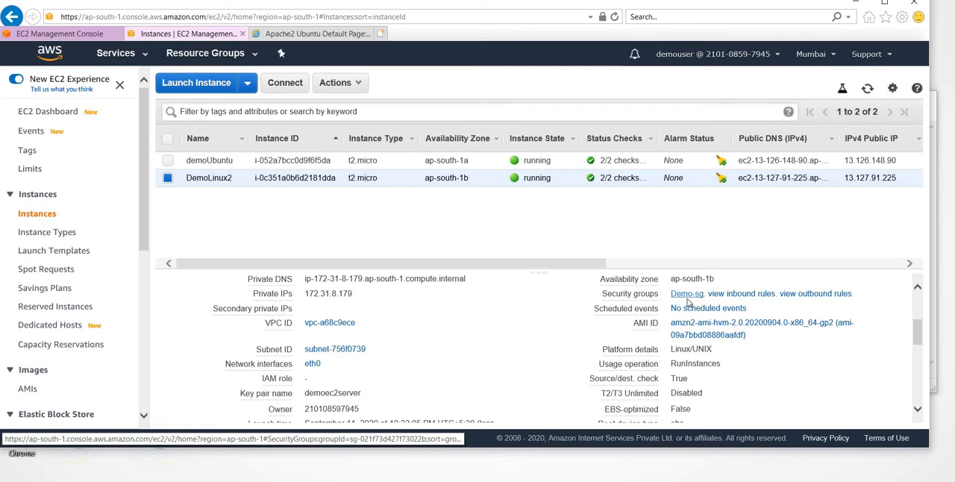
# - Filter the launch configuration's existing security groups by demo- and select Demo-sg
pyautogui.click(75, 34)
pyautogui.click(159, 193)
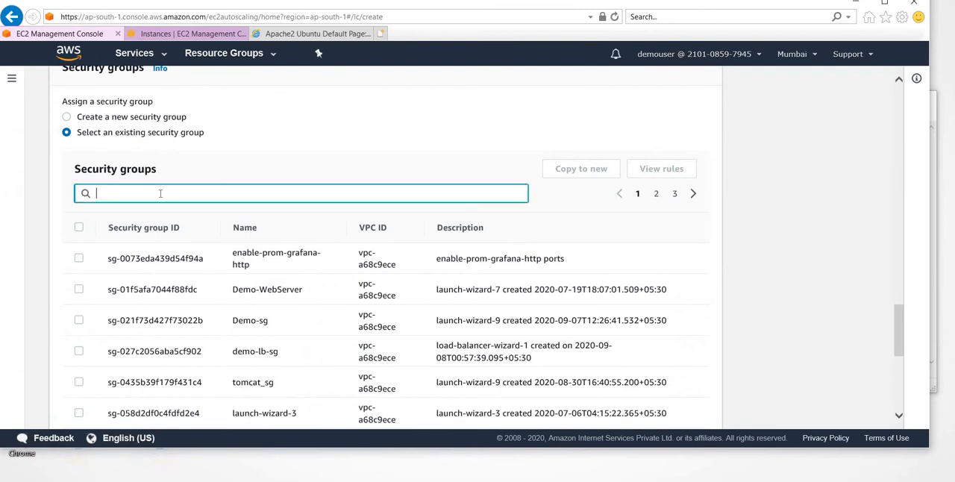
pyautogui.write('demo-')
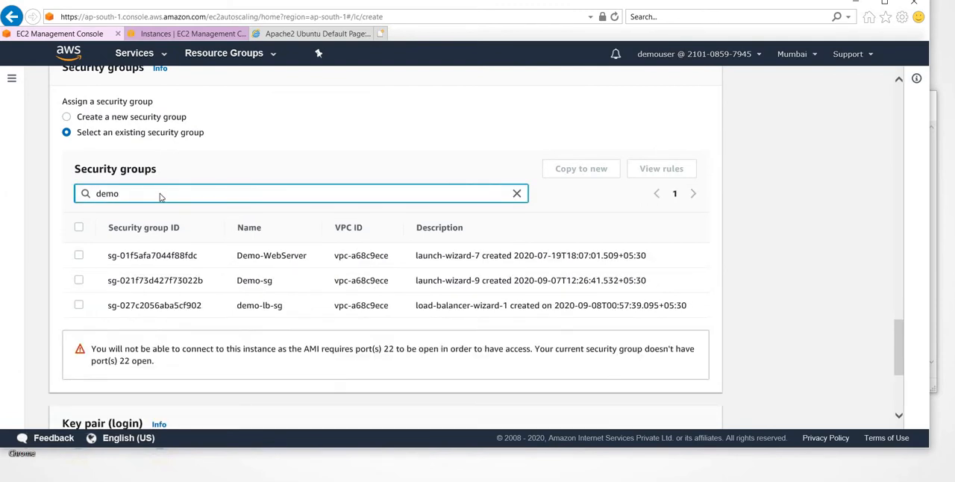
pyautogui.click(78, 280)
# - Choose the existing key pair demoec2server with its private key access acknowledged, and create the launch configuration
pyautogui.scroll(-3, 220, 338)
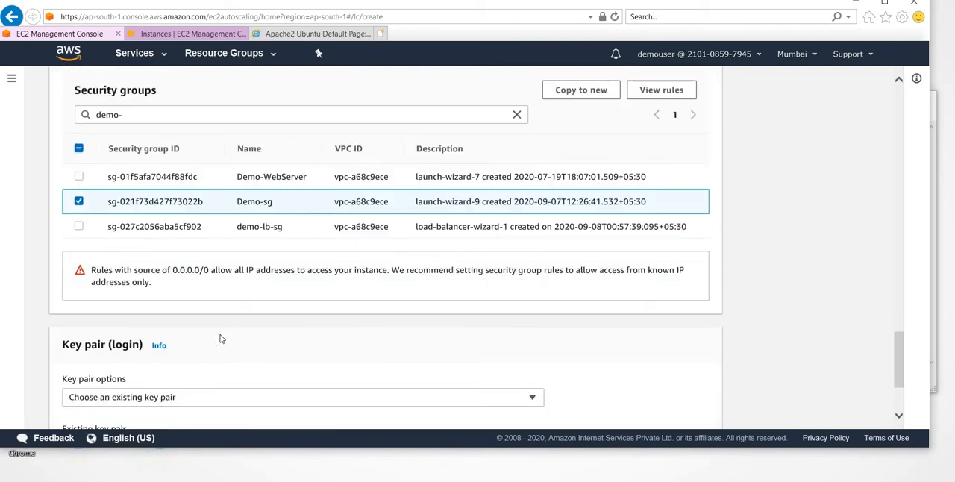
pyautogui.scroll(-2, 221, 338)
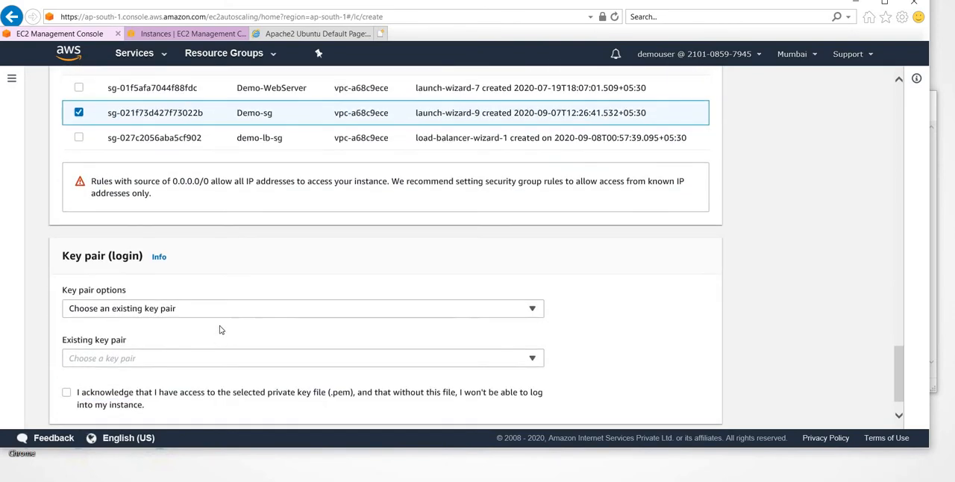
pyautogui.click(209, 309)
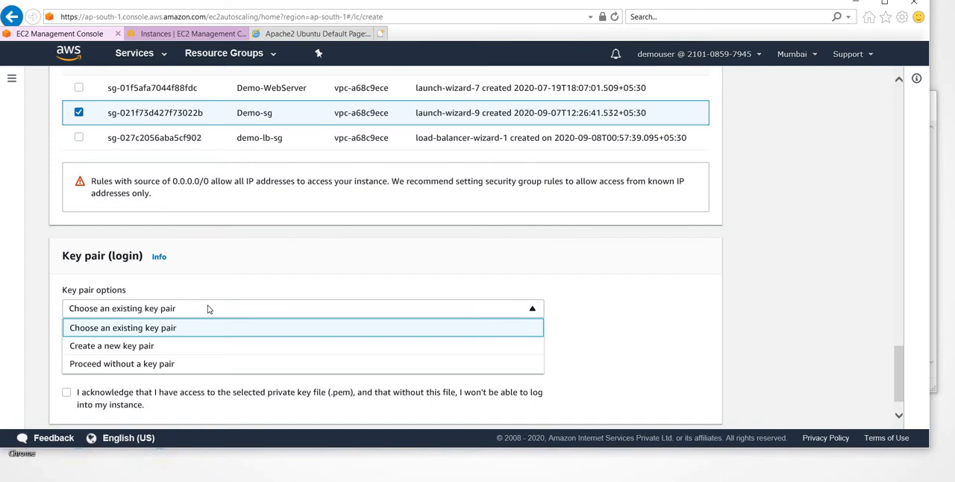
pyautogui.click(128, 332)
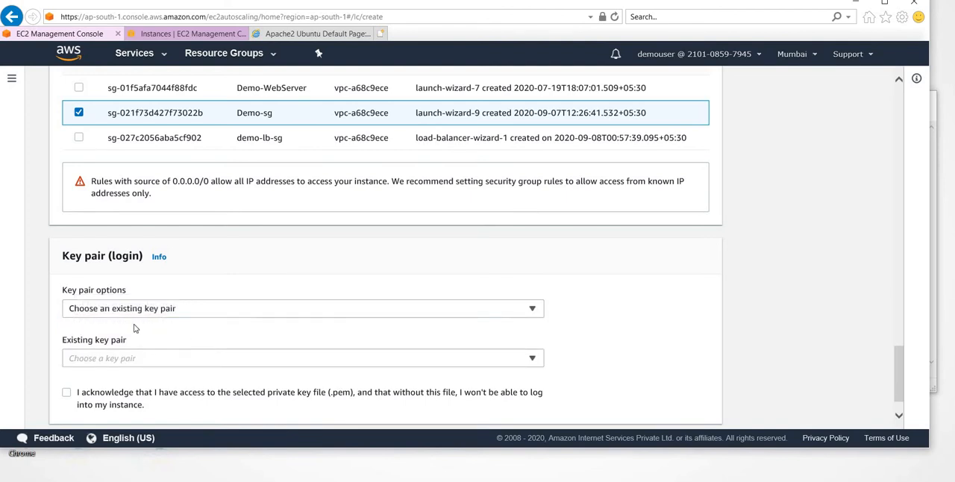
pyautogui.scroll(-1, 135, 328)
pyautogui.click(134, 321)
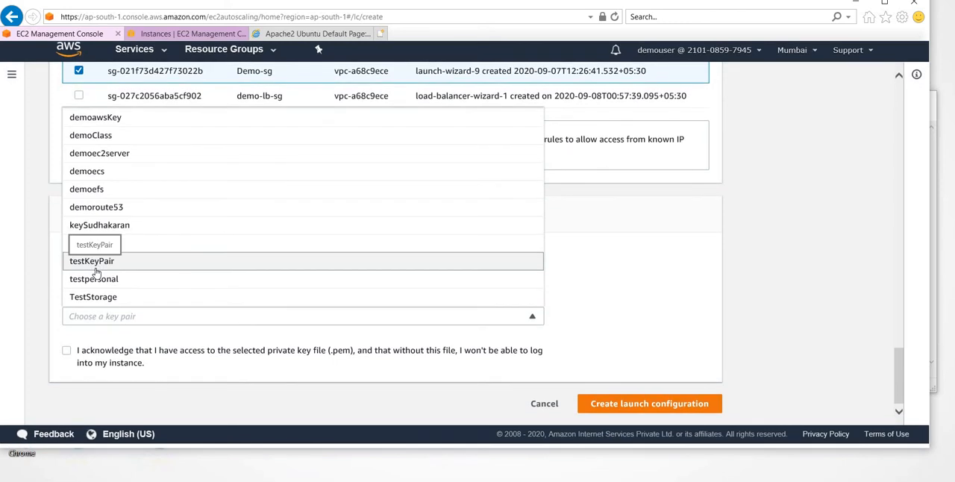
pyautogui.click(117, 159)
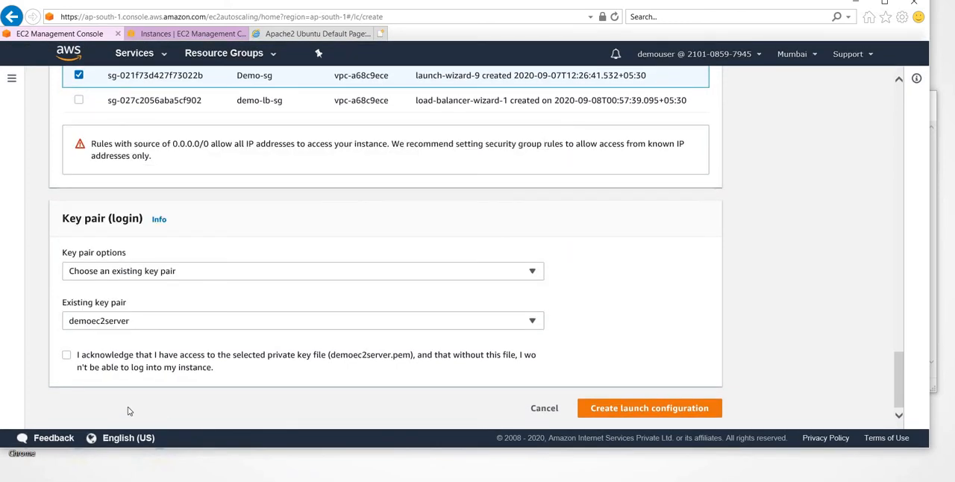
pyautogui.click(68, 356)
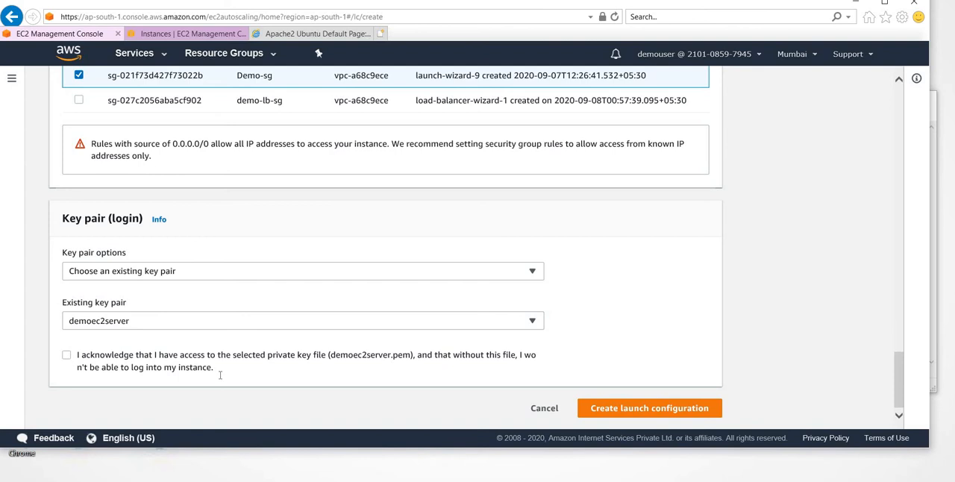
pyautogui.click(631, 412)
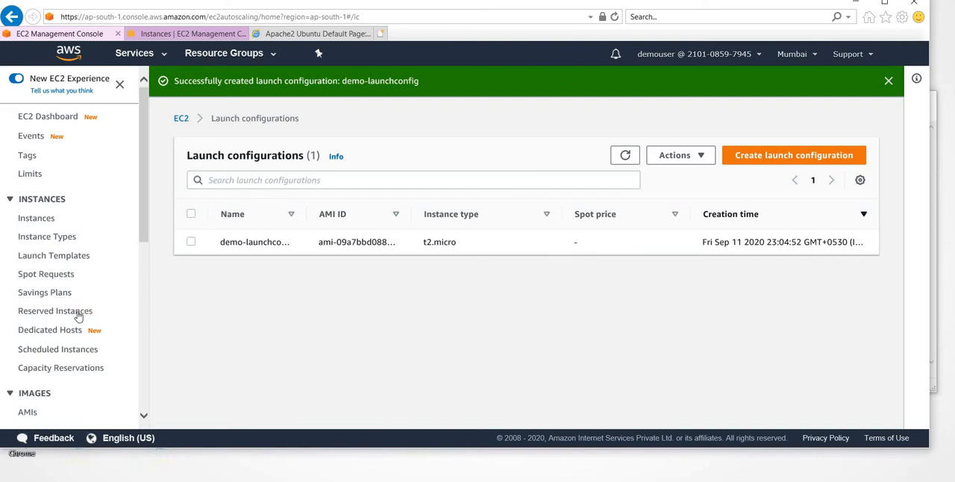
# - Open the Auto Scaling Groups page and examine its How it works diagram of minimum size, desired capacity and maximum size
pyautogui.scroll(-3, 77, 317)
pyautogui.scroll(-2, 78, 316)
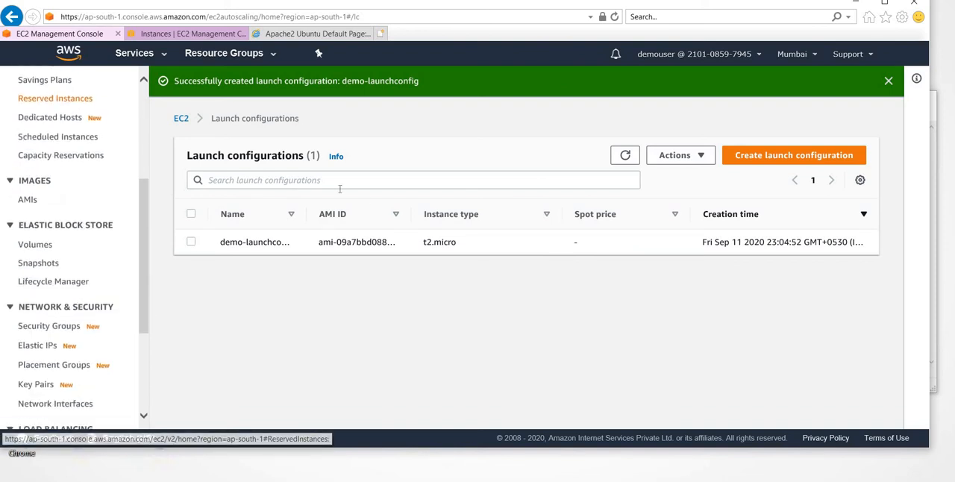
pyautogui.scroll(-4, 78, 335)
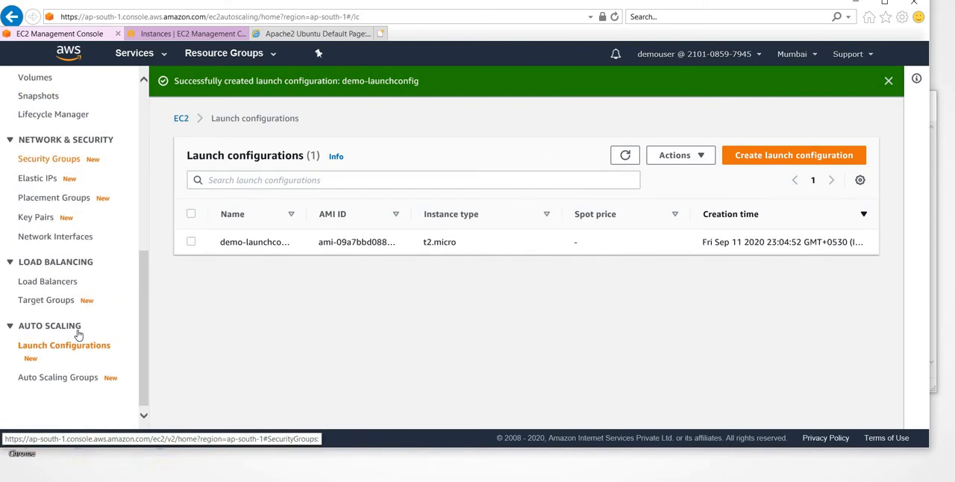
pyautogui.click(67, 378)
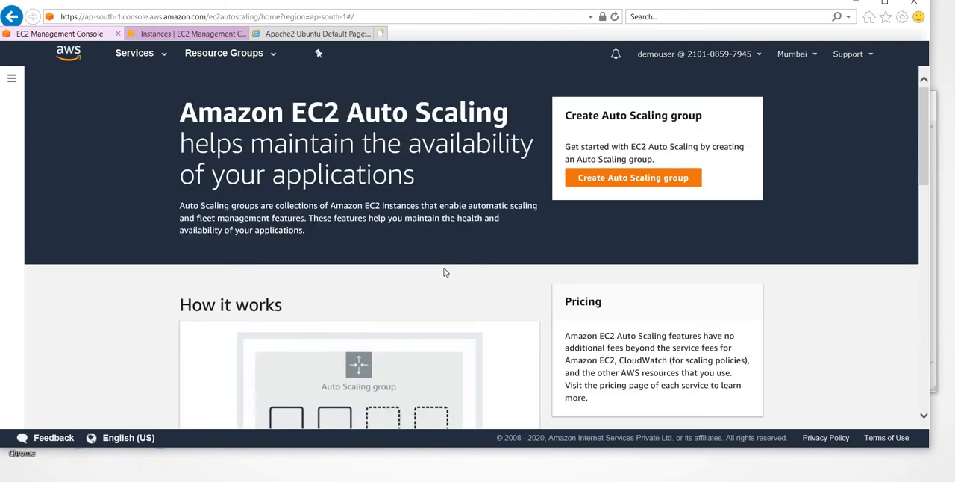
pyautogui.scroll(-3, 444, 272)
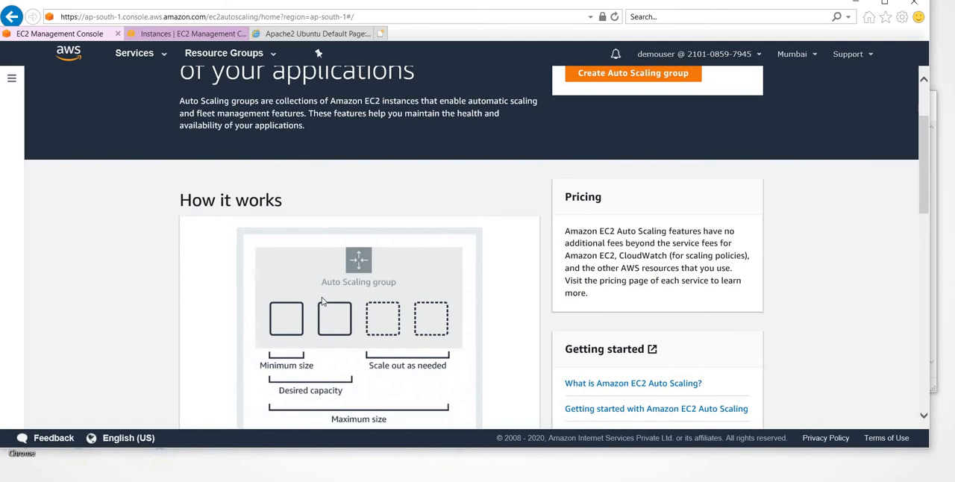
pyautogui.scroll(-1, 322, 301)
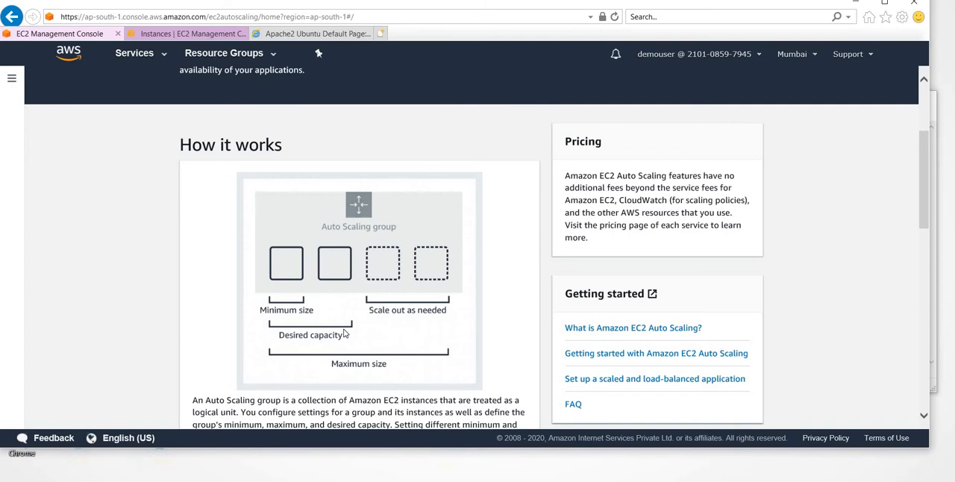
# - Start creating an Auto Scaling group and name it demo-ASG
pyautogui.scroll(3, 344, 334)
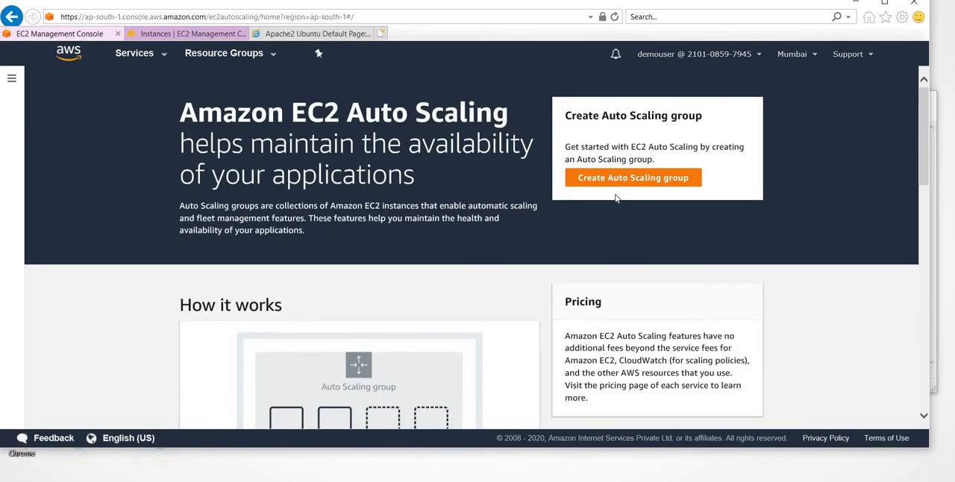
pyautogui.click(641, 183)
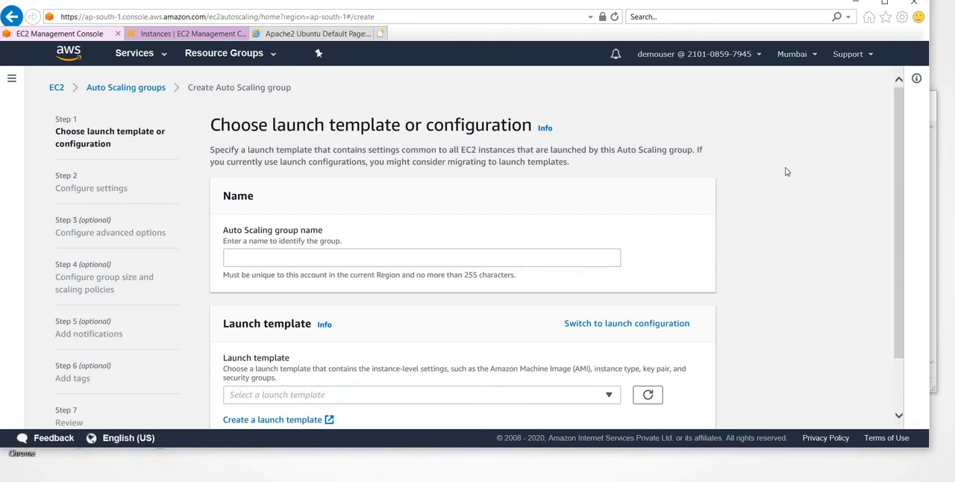
pyautogui.click(456, 260)
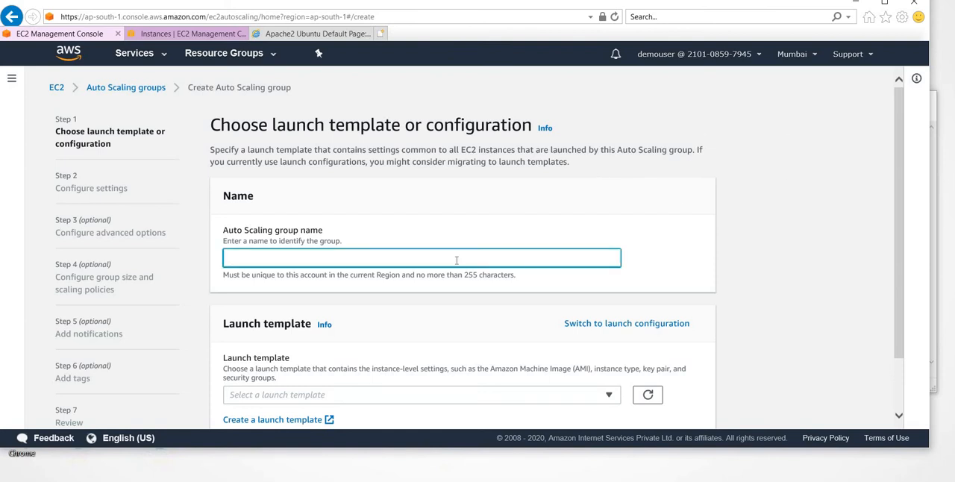
pyautogui.write('demo-ASG')
pyautogui.scroll(-2, 517, 328)
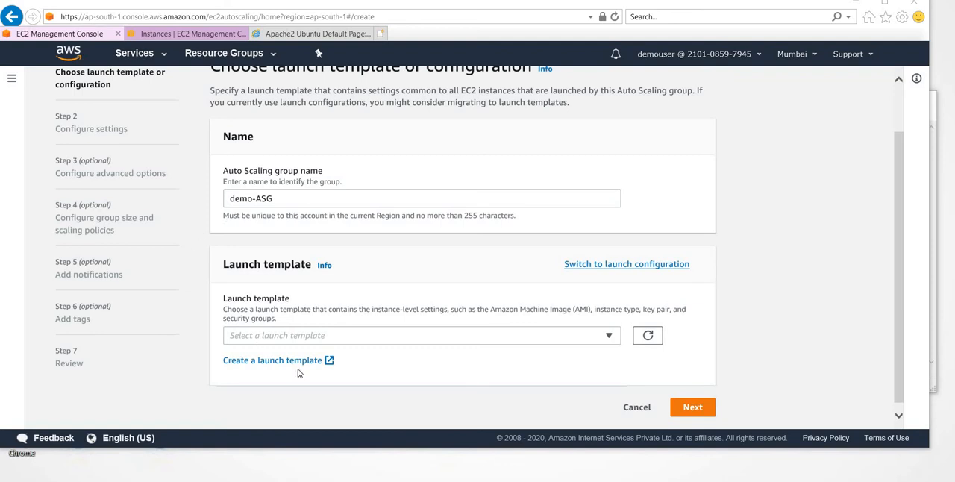
pyautogui.click(387, 335)
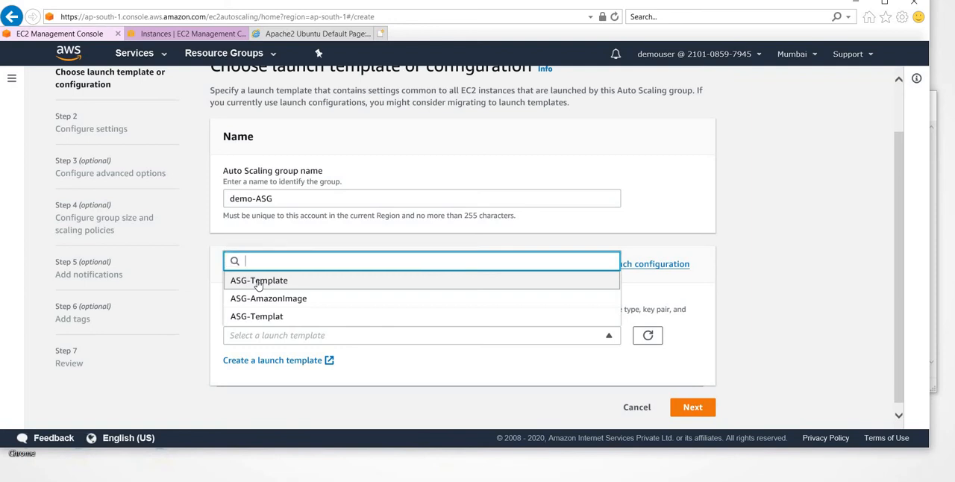
pyautogui.click(694, 282)
pyautogui.tripleClick(615, 272)
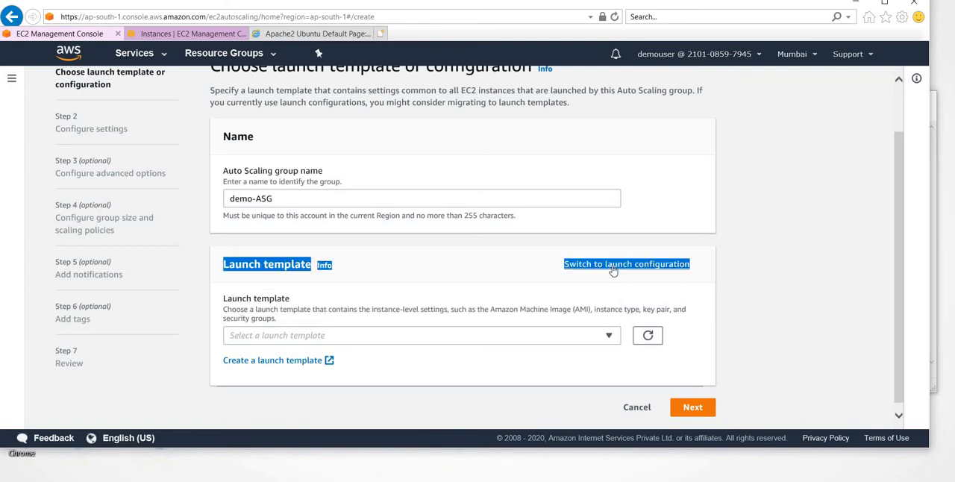
pyautogui.moveTo(613, 271); pyautogui.dragTo(620, 279)
pyautogui.click(621, 279)
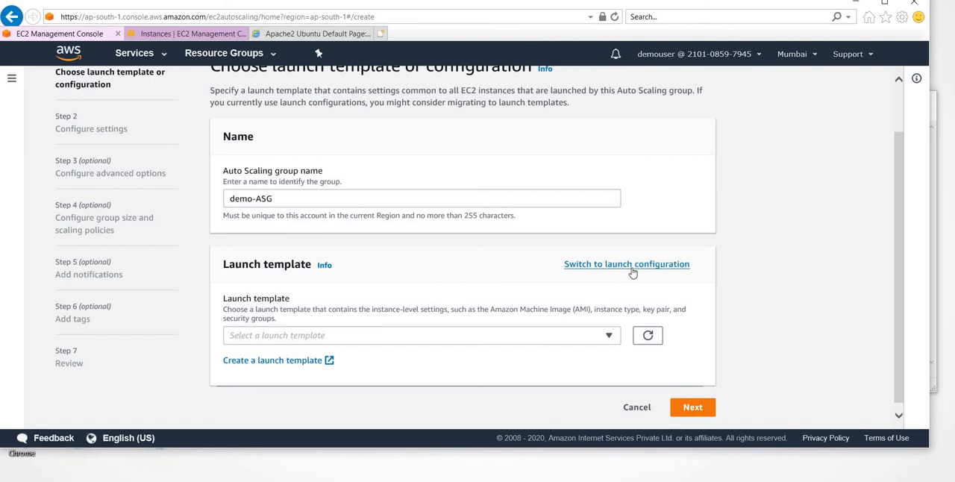
# - Base the group on a launch configuration instead of a template, choose demo-launchconfig, and continue to the network settings
pyautogui.click(633, 273)
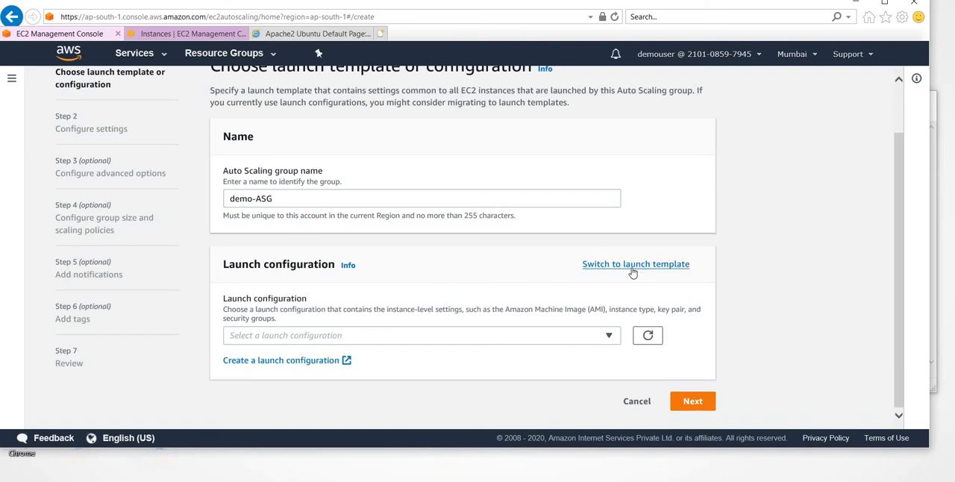
pyautogui.click(562, 337)
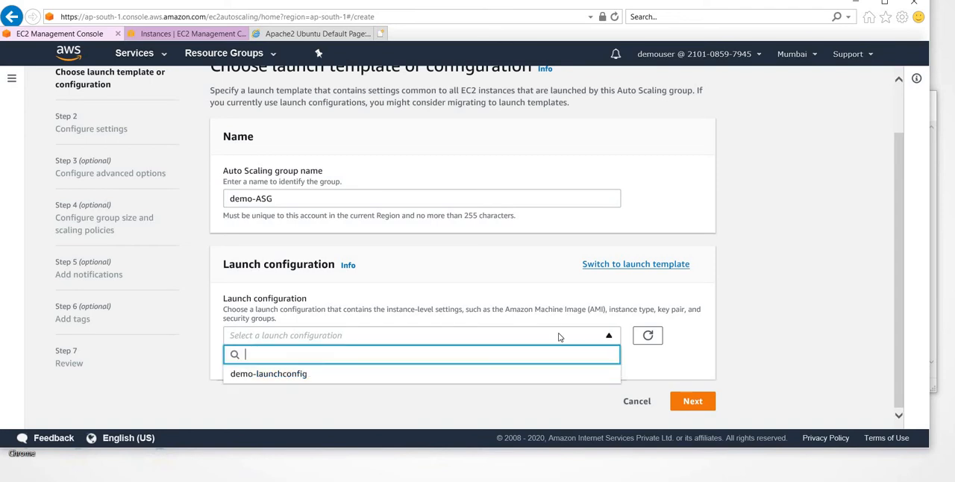
pyautogui.click(284, 379)
pyautogui.scroll(-2, 282, 380)
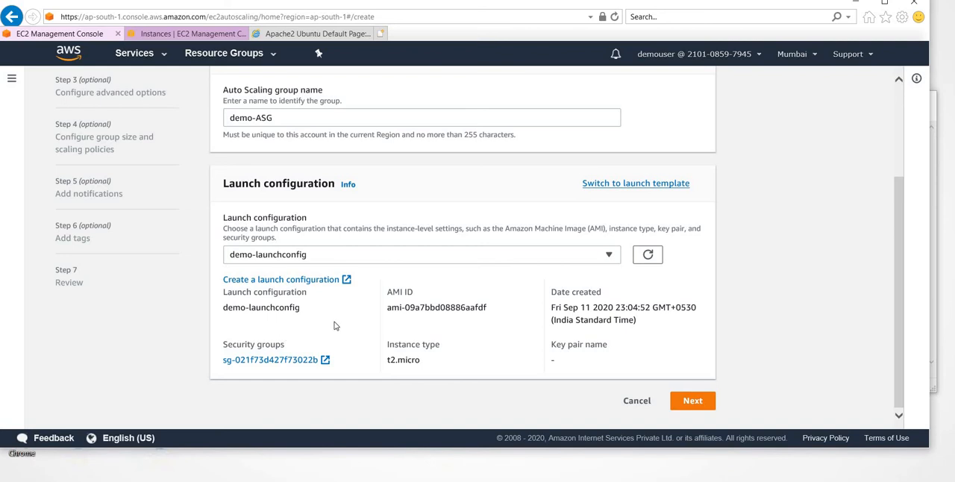
pyautogui.click(698, 410)
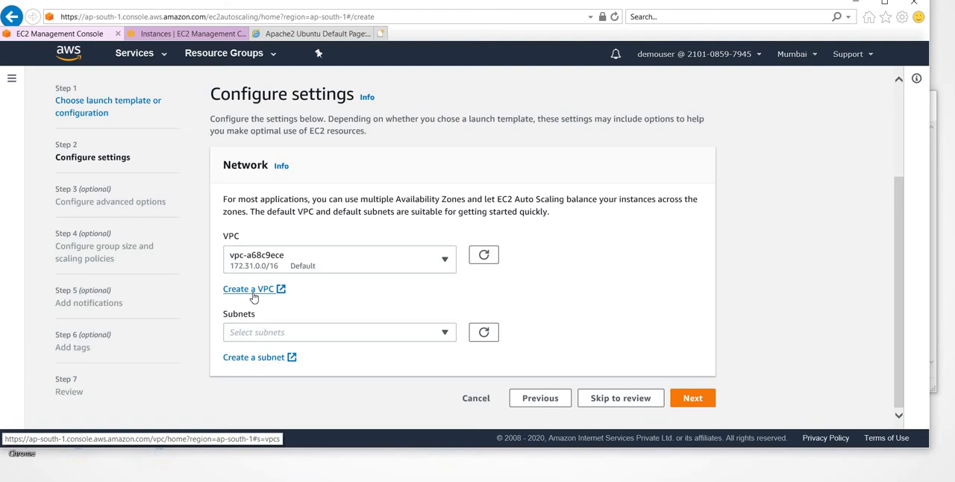
# - Add the default VPC's subnets in ap-south-1a, ap-south-1b and ap-south-1c, and continue to the advanced options
pyautogui.click(407, 340)
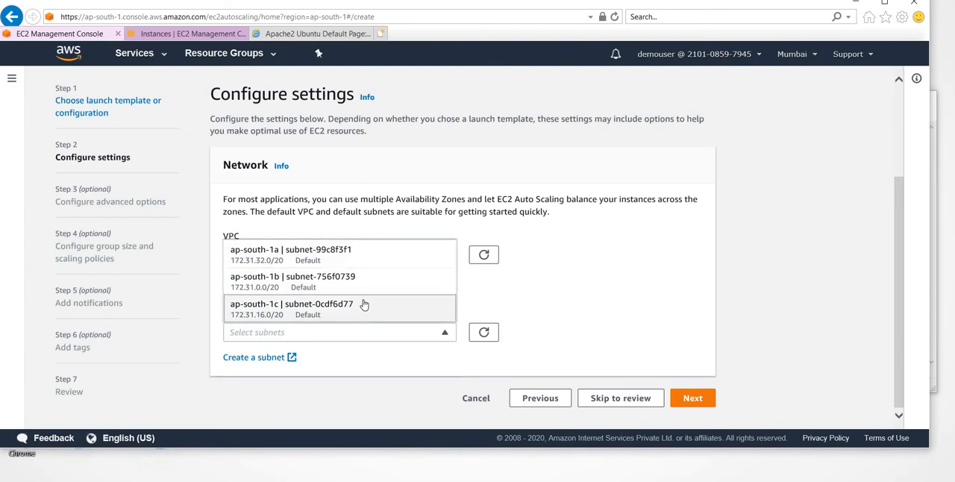
pyautogui.click(343, 254)
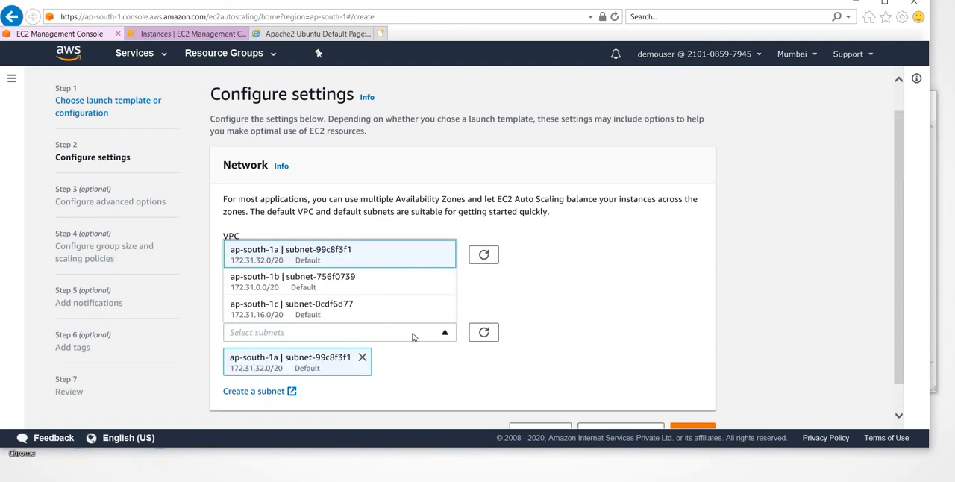
pyautogui.click(370, 293)
pyautogui.click(386, 314)
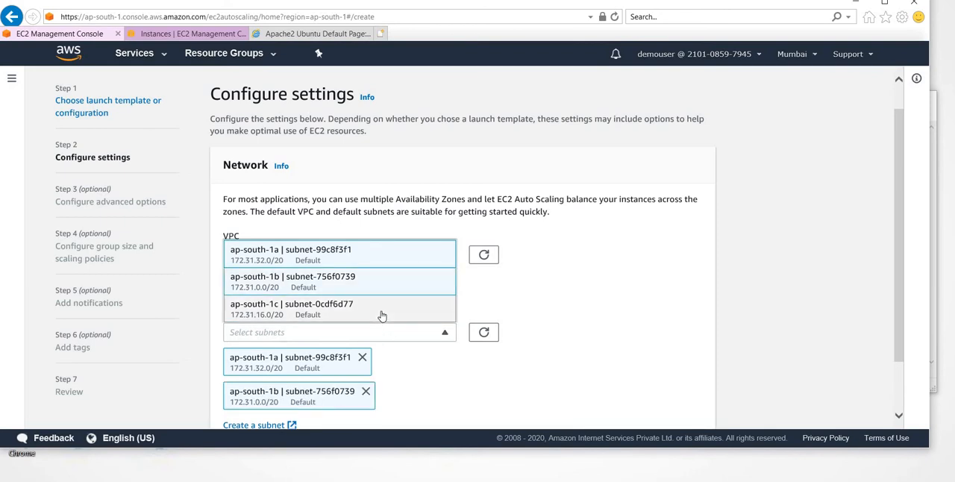
pyautogui.scroll(-2, 567, 321)
pyautogui.click(568, 308)
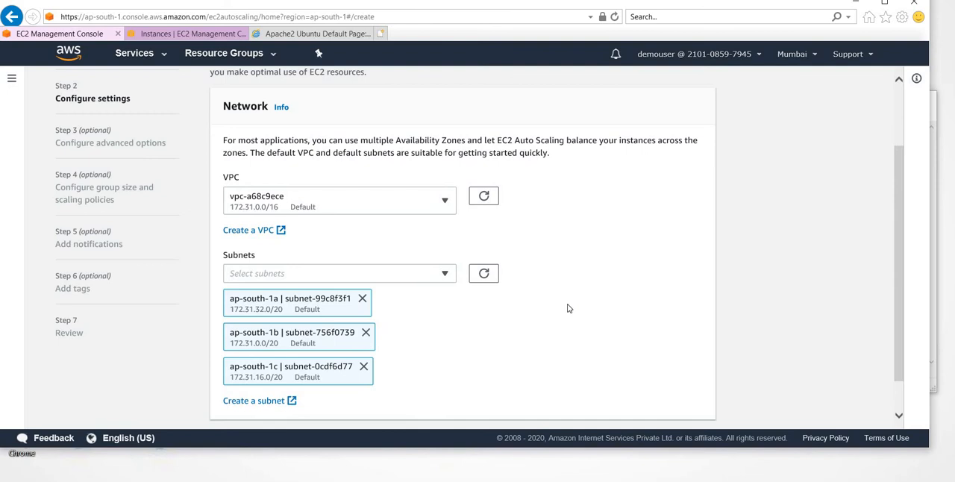
pyautogui.scroll(-1, 567, 308)
pyautogui.click(687, 403)
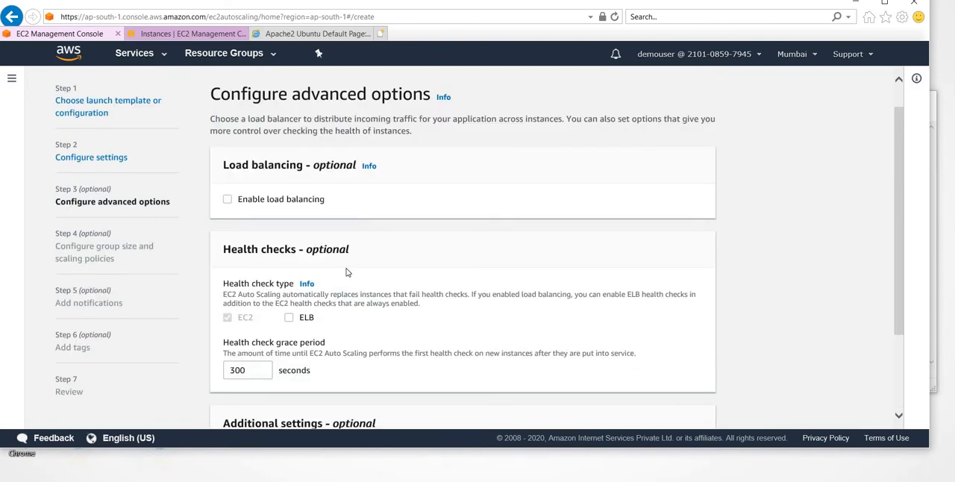
# - Enable load balancing and attach the target group Demo-Target, checking the existing load balancers and target groups first
pyautogui.click(227, 200)
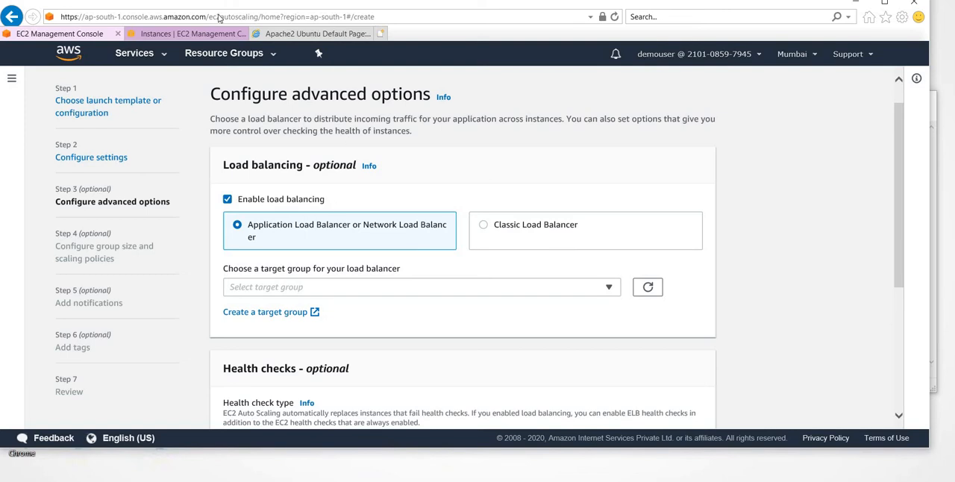
pyautogui.click(193, 34)
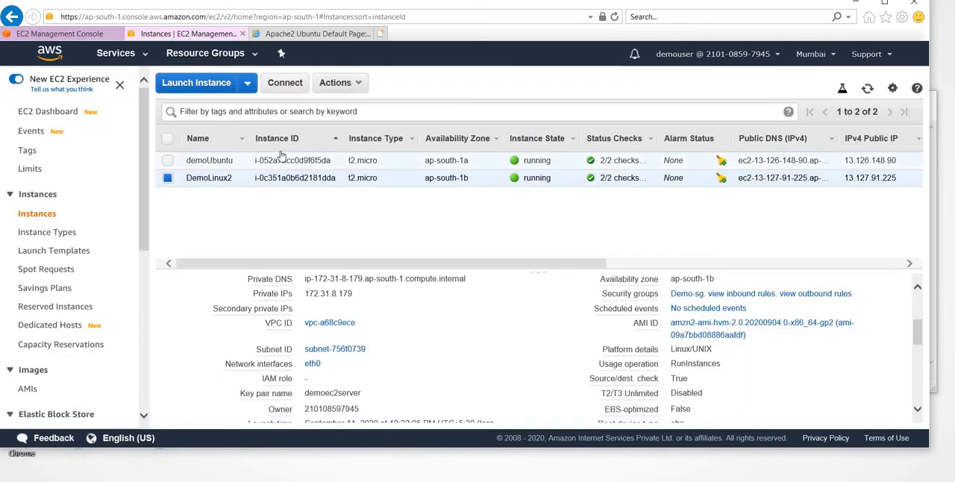
pyautogui.scroll(-5, 37, 339)
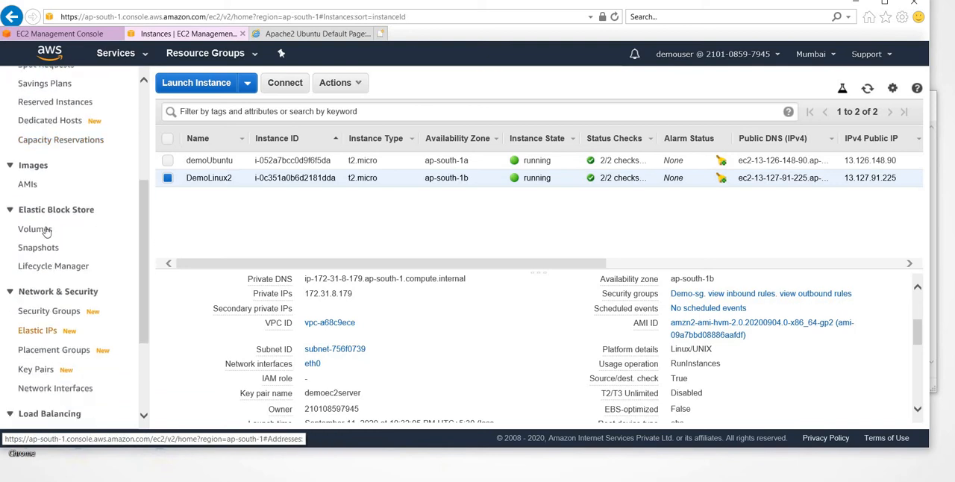
pyautogui.click(45, 362)
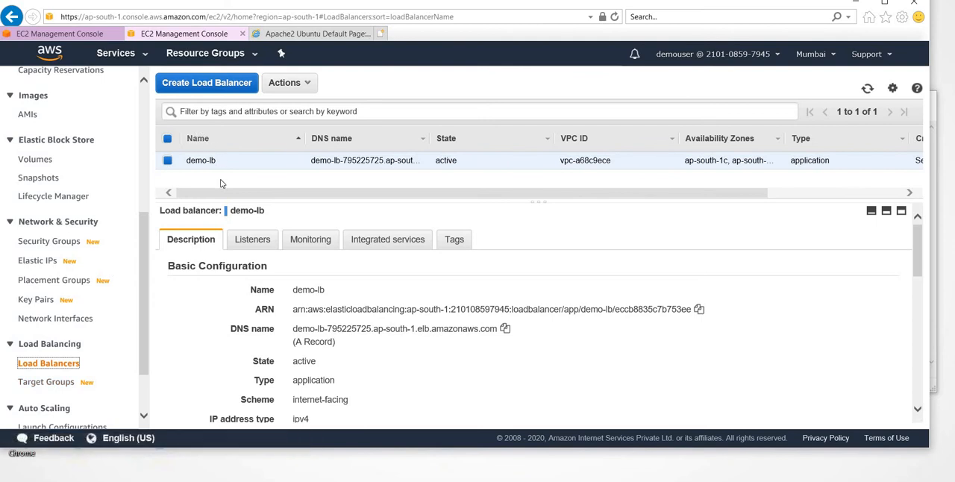
pyautogui.click(52, 382)
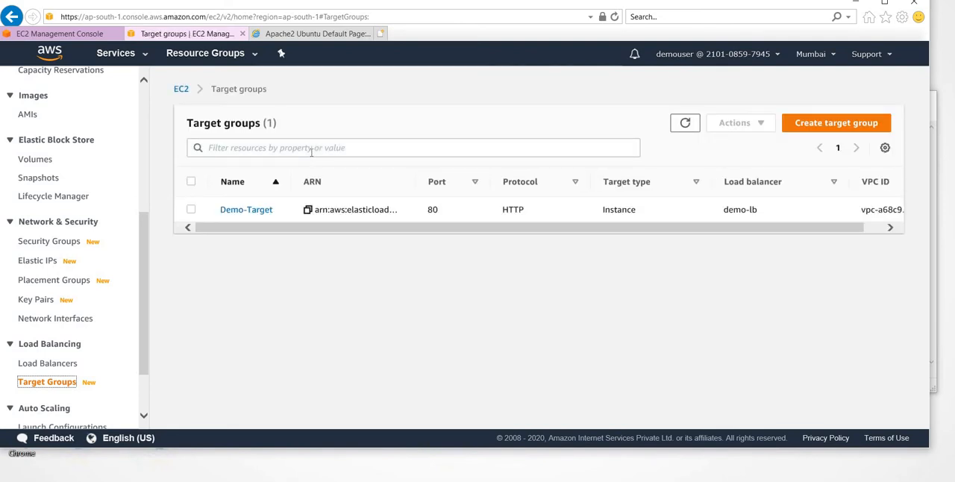
pyautogui.click(63, 33)
pyautogui.scroll(-1, 422, 314)
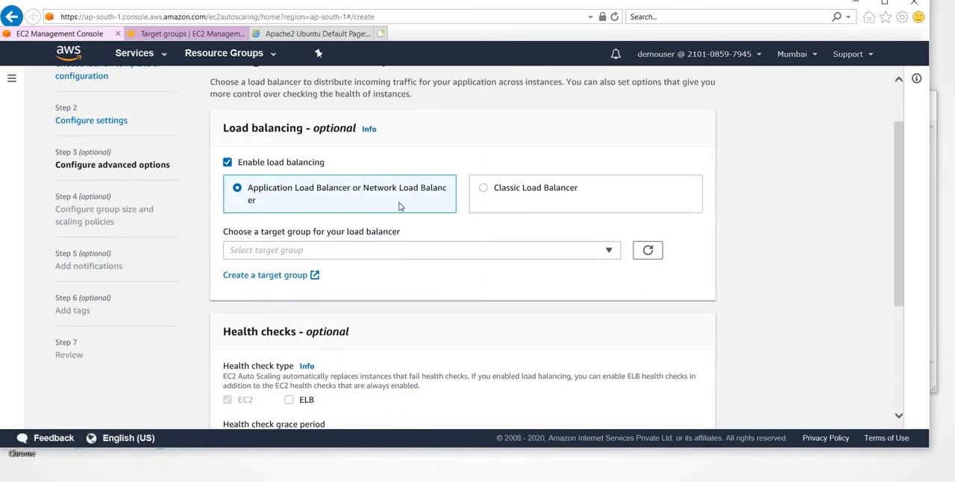
pyautogui.click(178, 35)
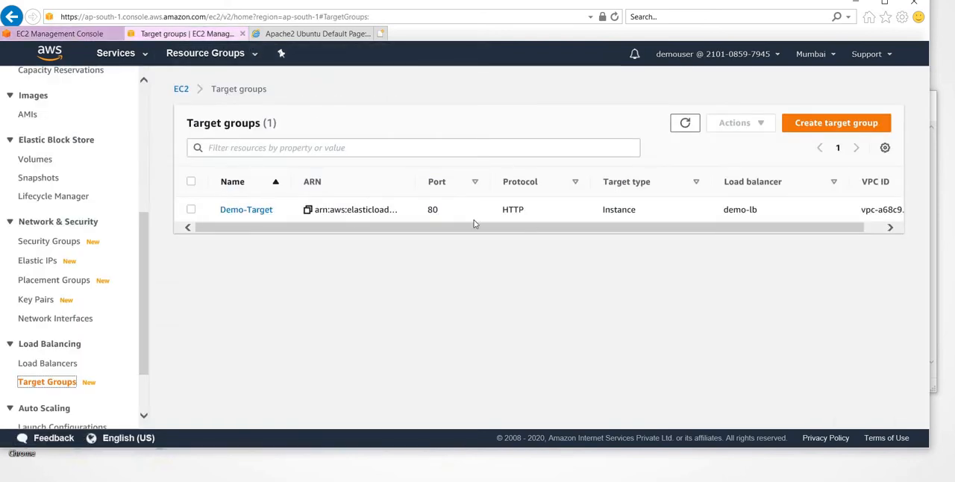
pyautogui.click(47, 35)
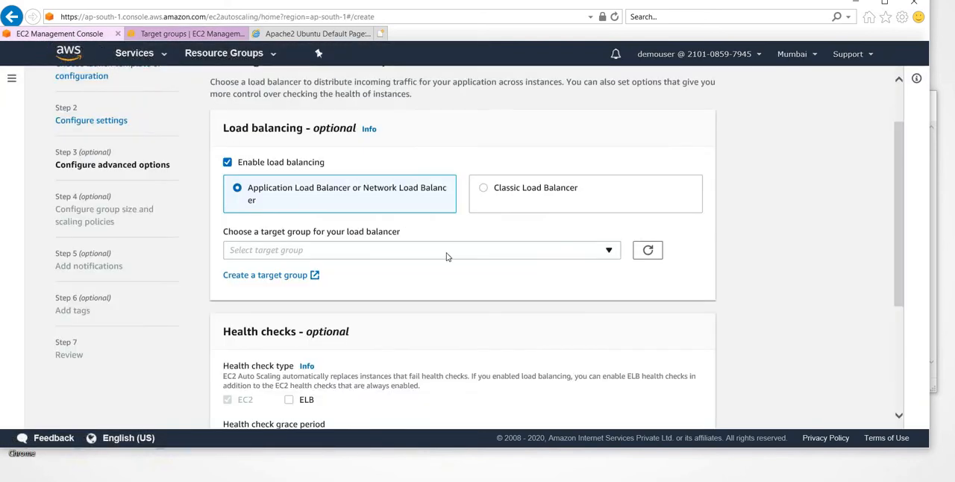
pyautogui.click(424, 253)
pyautogui.click(417, 290)
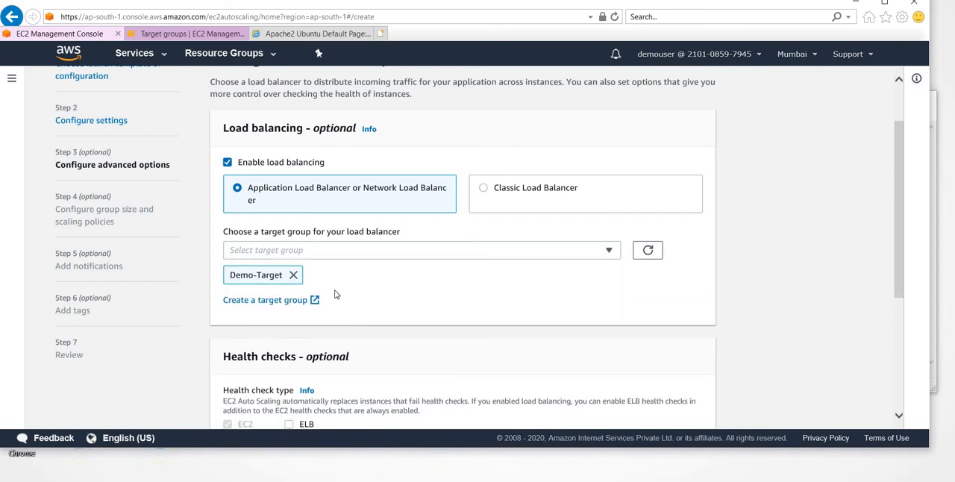
# - Examine the Demo-Target target group and the basic configuration of the demo-lb load balancer, and return to the advanced options
pyautogui.scroll(-1, 262, 212)
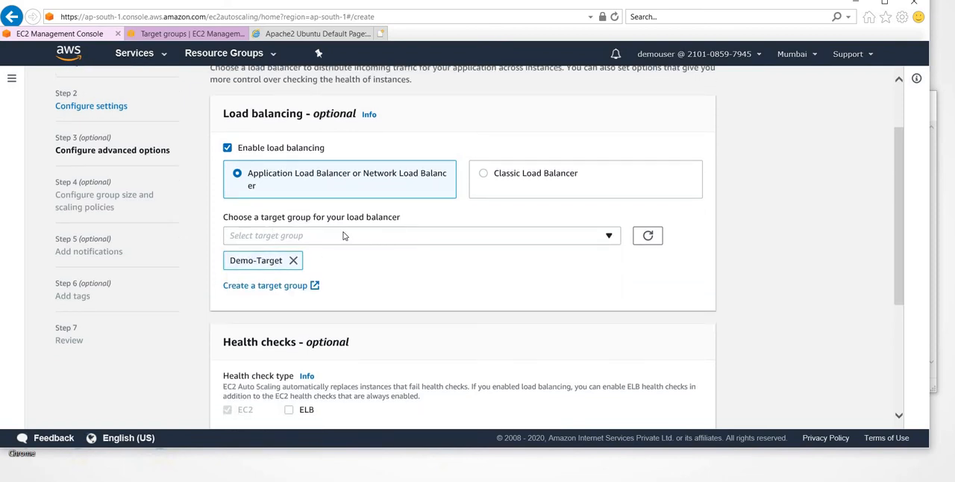
pyautogui.click(173, 35)
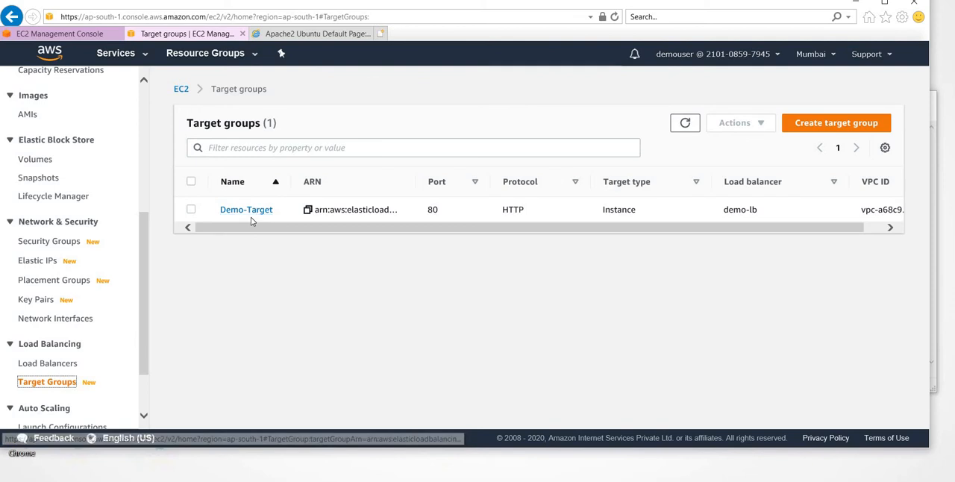
pyautogui.click(47, 363)
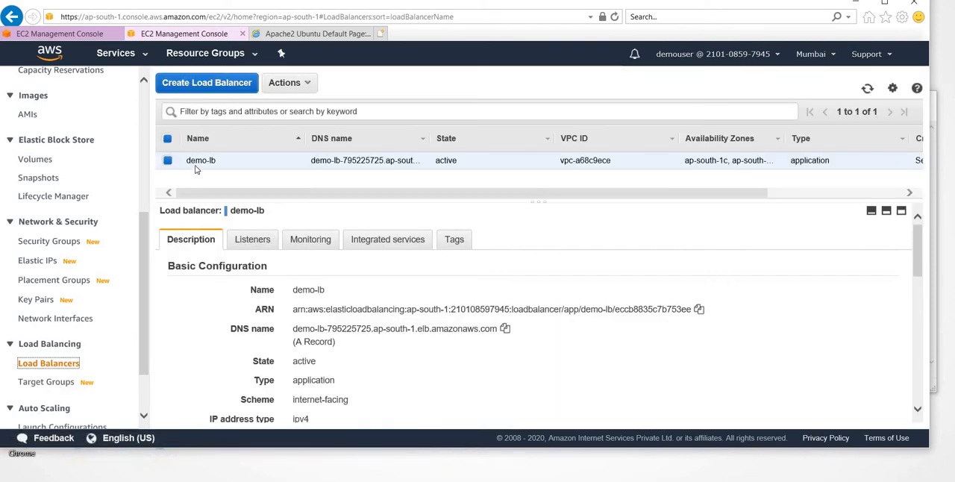
pyautogui.scroll(-5, 351, 328)
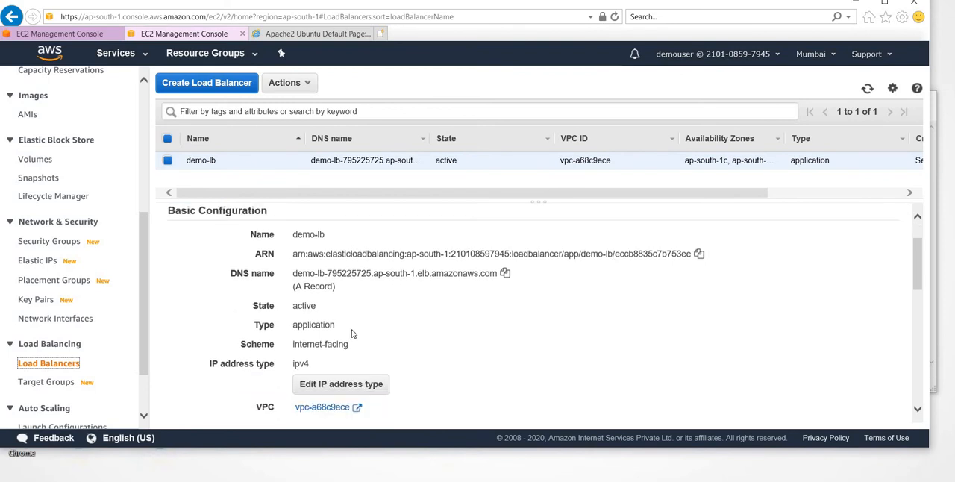
pyautogui.scroll(5, 353, 334)
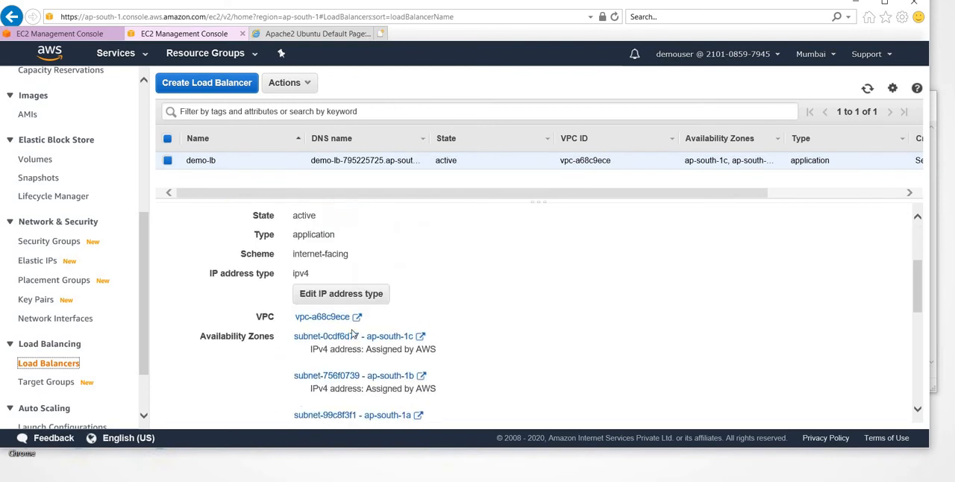
pyautogui.click(46, 381)
pyautogui.click(67, 35)
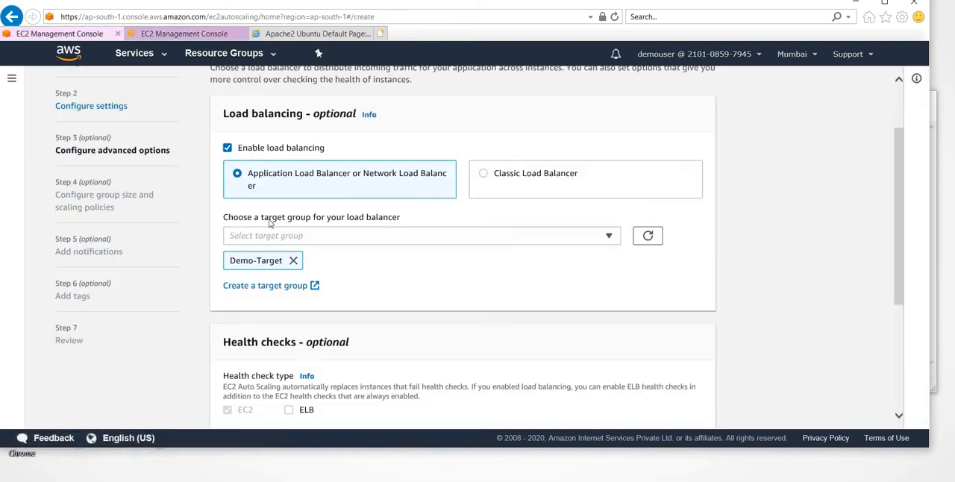
# - Set the health check grace period to 120 seconds and continue to the group size and scaling policies
pyautogui.scroll(-3, 373, 261)
pyautogui.scroll(-2, 313, 261)
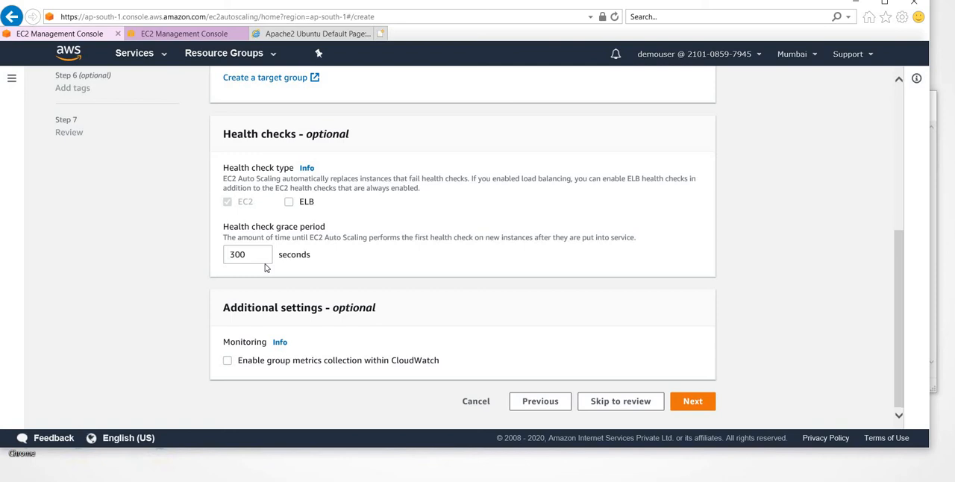
pyautogui.click(260, 256)
pyautogui.doubleClick(259, 257)
pyautogui.write('120')
pyautogui.click(161, 136)
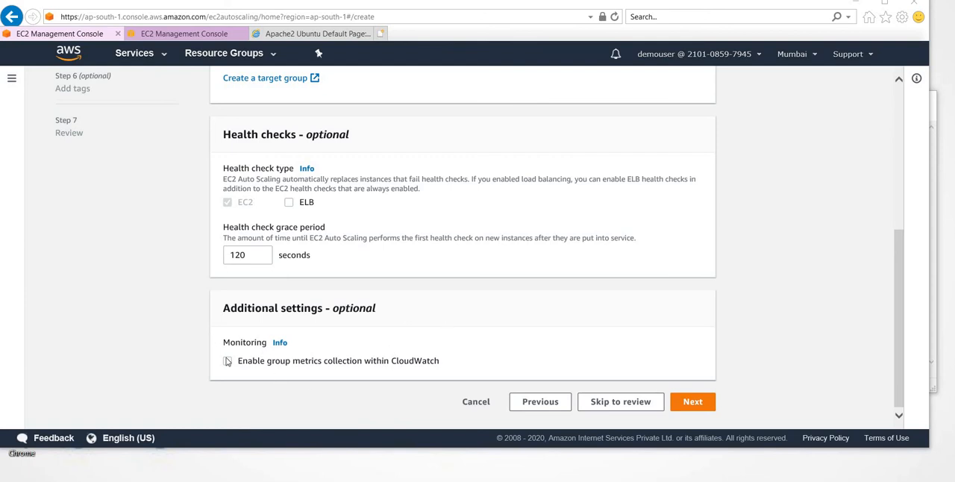
pyautogui.click(700, 403)
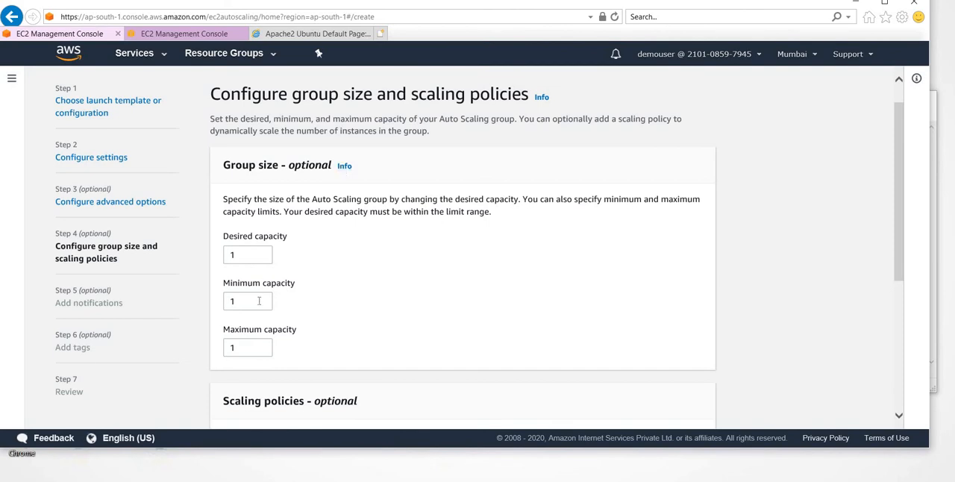
pyautogui.scroll(-1, 257, 301)
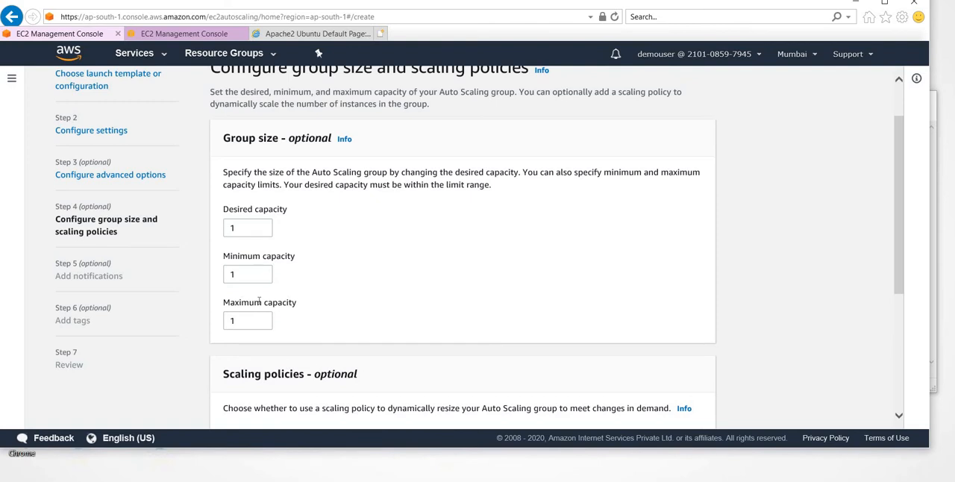
# - Set the group's maximum capacity to 5, leaving the desired and minimum capacities at 1
pyautogui.doubleClick(254, 276)
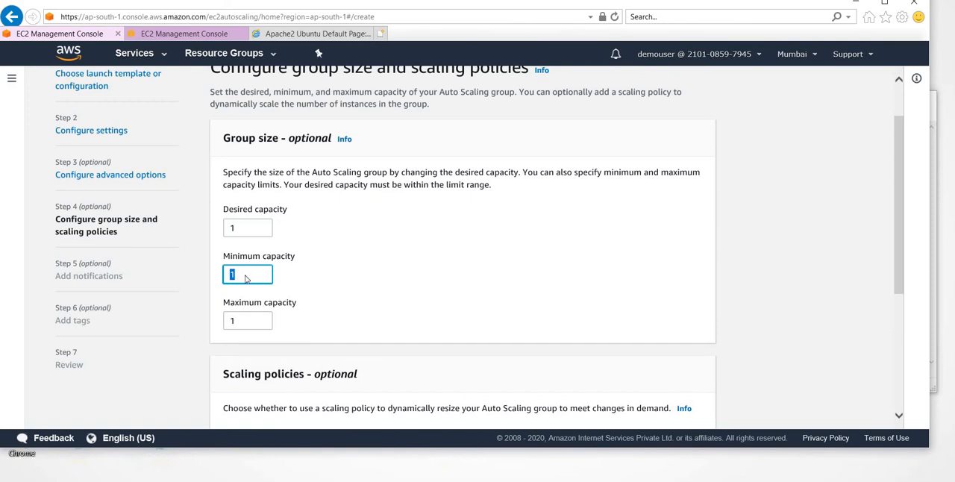
pyautogui.doubleClick(248, 322)
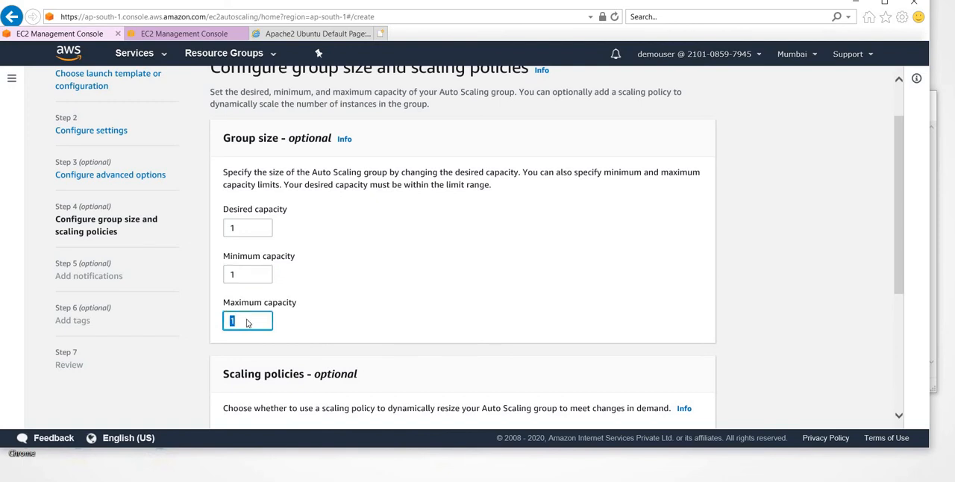
pyautogui.write('5')
pyautogui.doubleClick(249, 228)
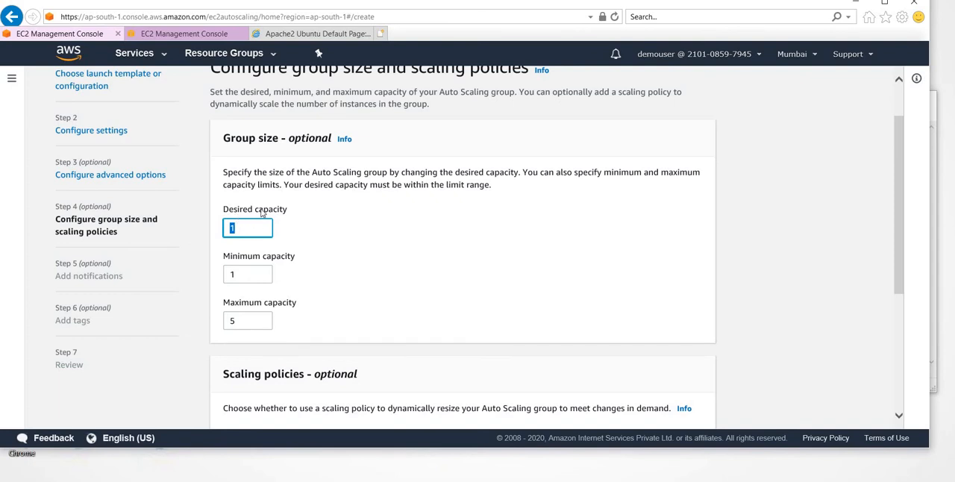
# - Enable a target tracking scaling policy for the group and name it ScaleUp
pyautogui.scroll(-3, 291, 262)
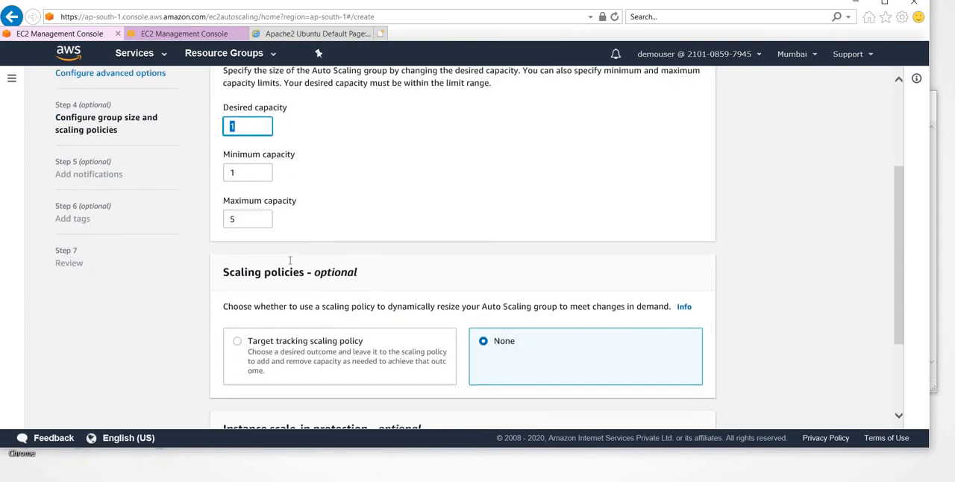
pyautogui.scroll(-2, 290, 259)
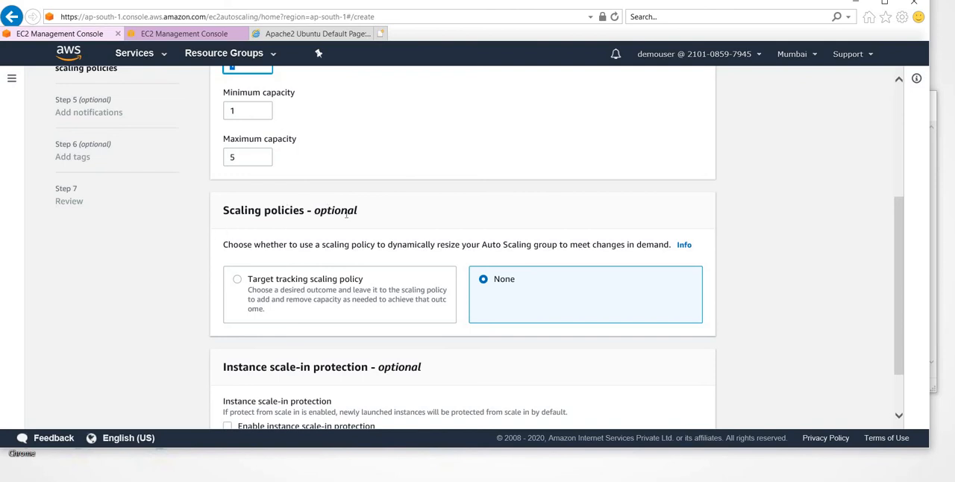
pyautogui.click(238, 281)
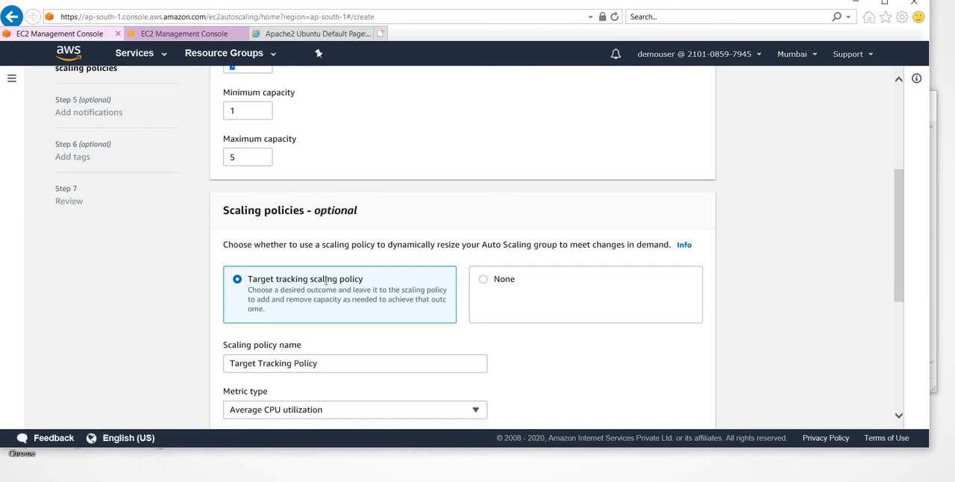
pyautogui.scroll(-3, 325, 281)
pyautogui.rightClick(325, 283)
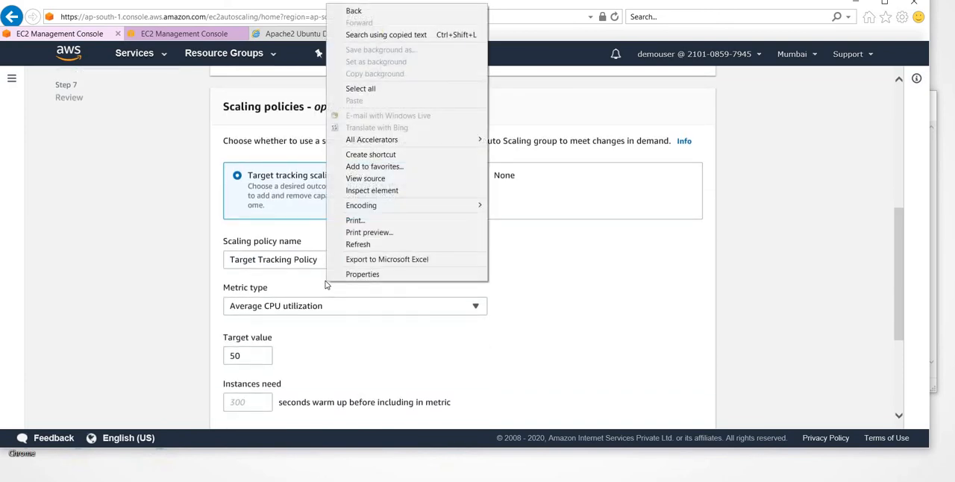
pyautogui.click(366, 356)
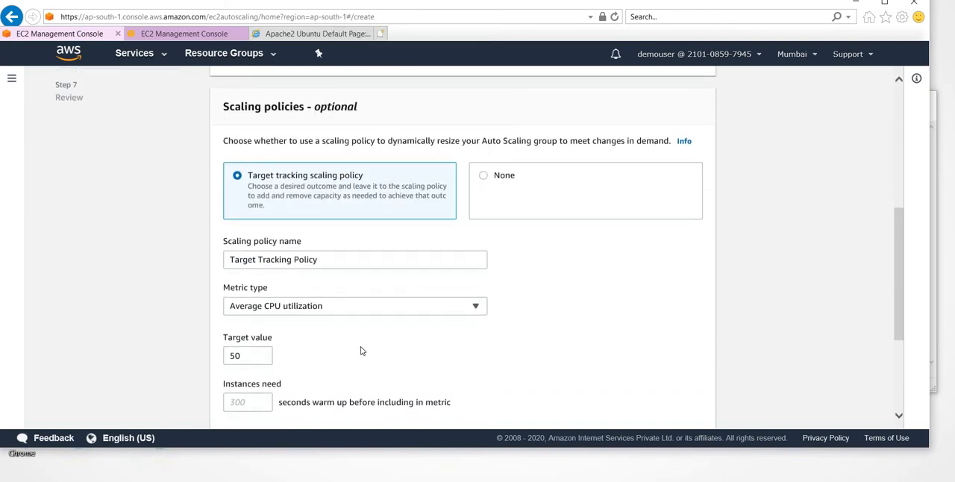
pyautogui.doubleClick(326, 260)
pyautogui.click(329, 260)
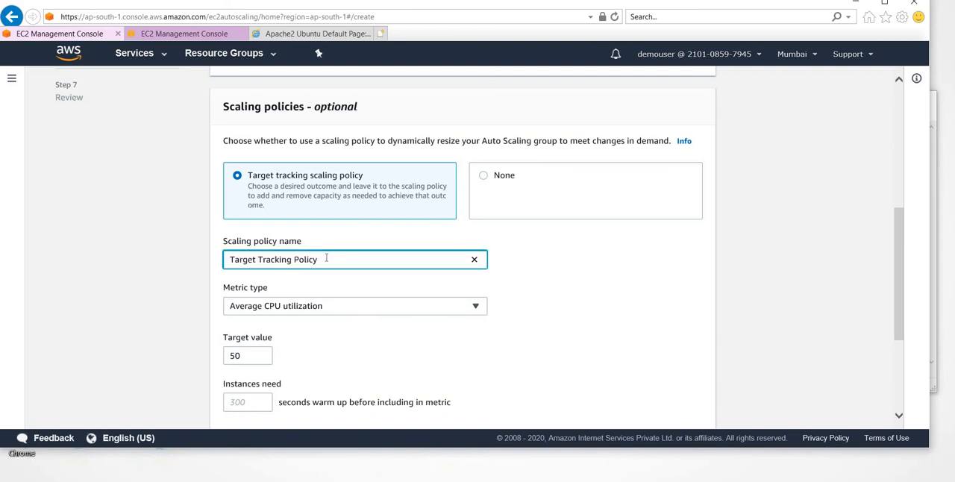
pyautogui.tripleClick(337, 261)
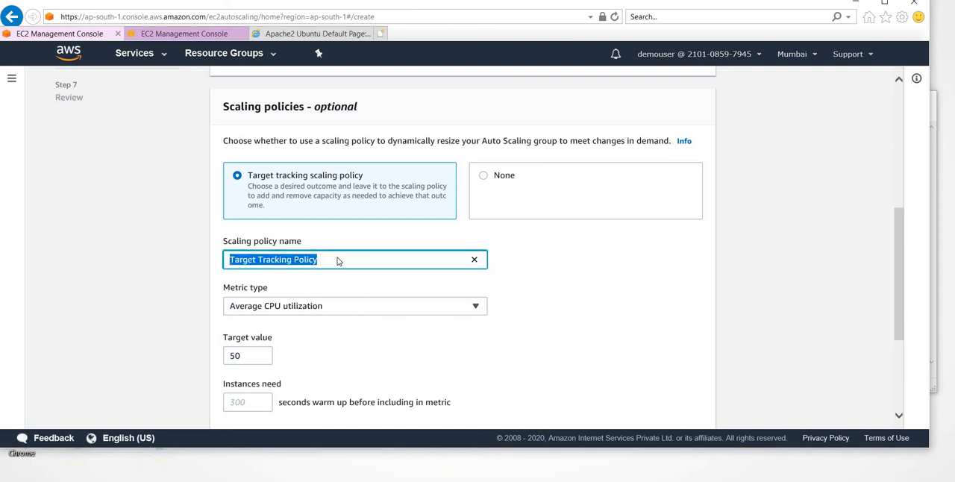
pyautogui.write('ScaleUp')
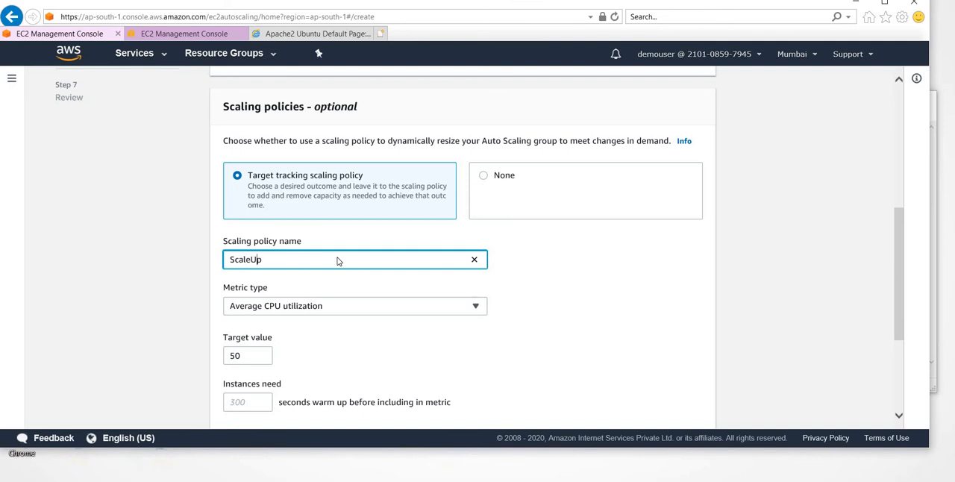
# - Keep Average CPU utilization as the ScaleUp policy's metric type, and set its target value to 70
pyautogui.click(331, 309)
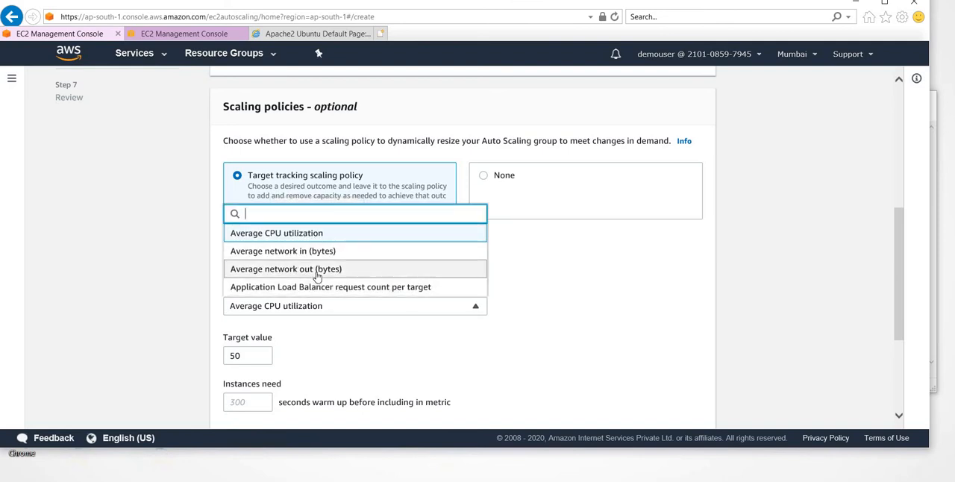
pyautogui.scroll(-1, 317, 276)
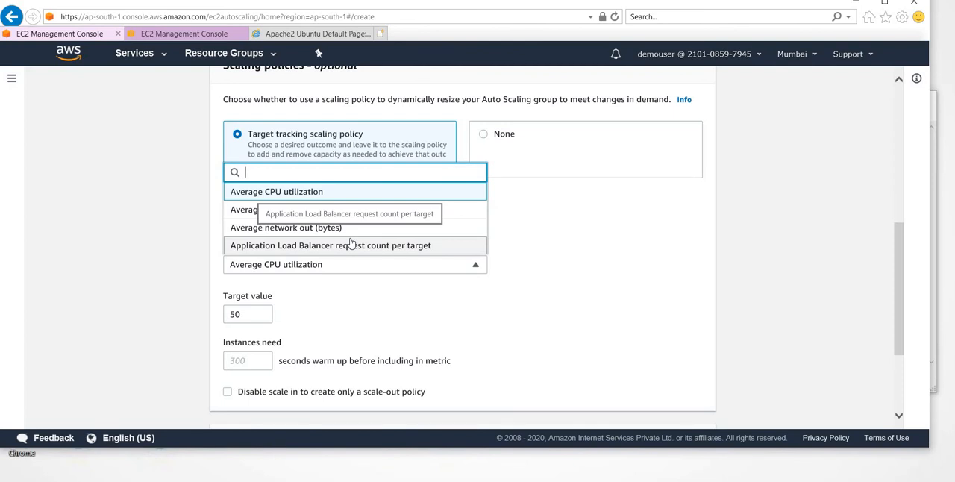
pyautogui.click(349, 200)
pyautogui.scroll(-1, 346, 314)
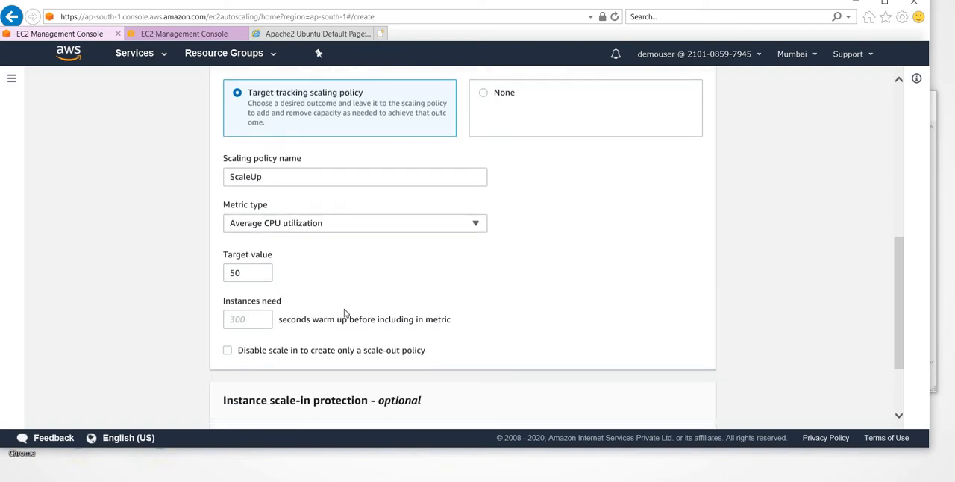
pyautogui.doubleClick(262, 271)
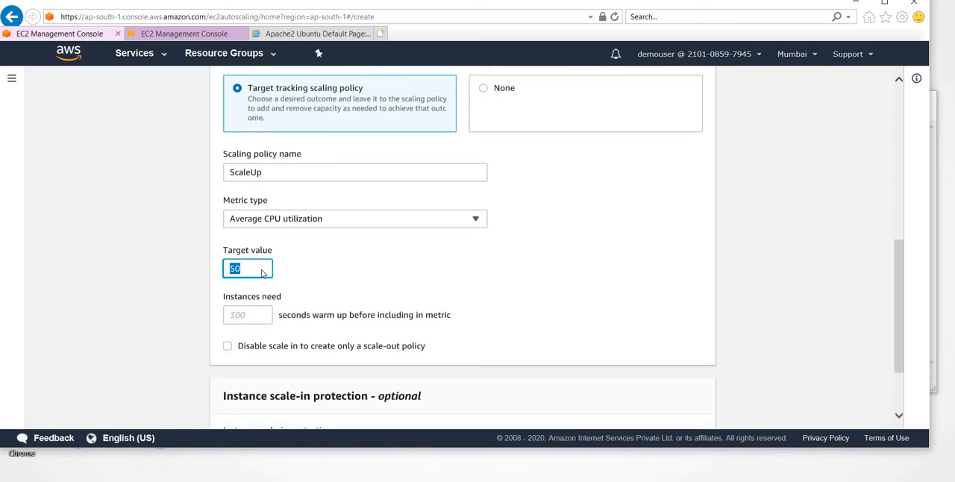
pyautogui.write('70')
# - Set the instance warm-up time of the ScaleUp policy to 180 seconds
pyautogui.scroll(-2, 376, 289)
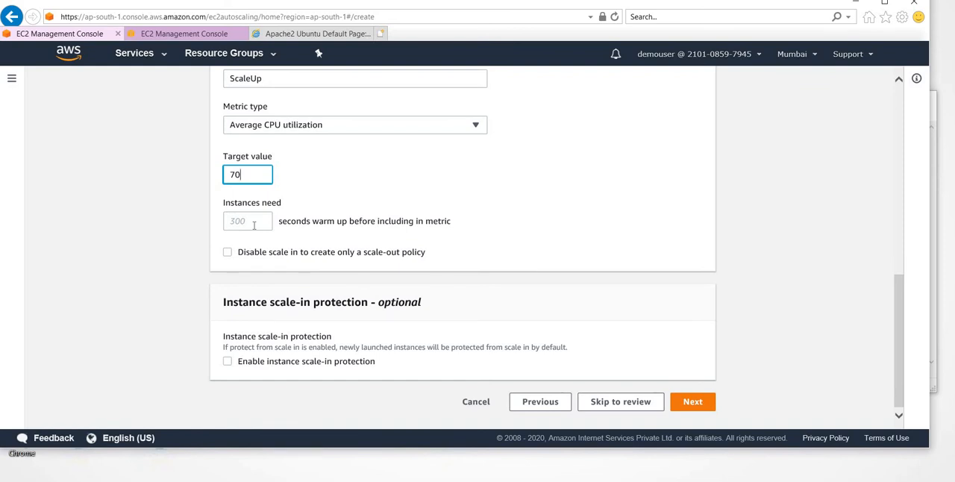
pyautogui.scroll(2, 336, 355)
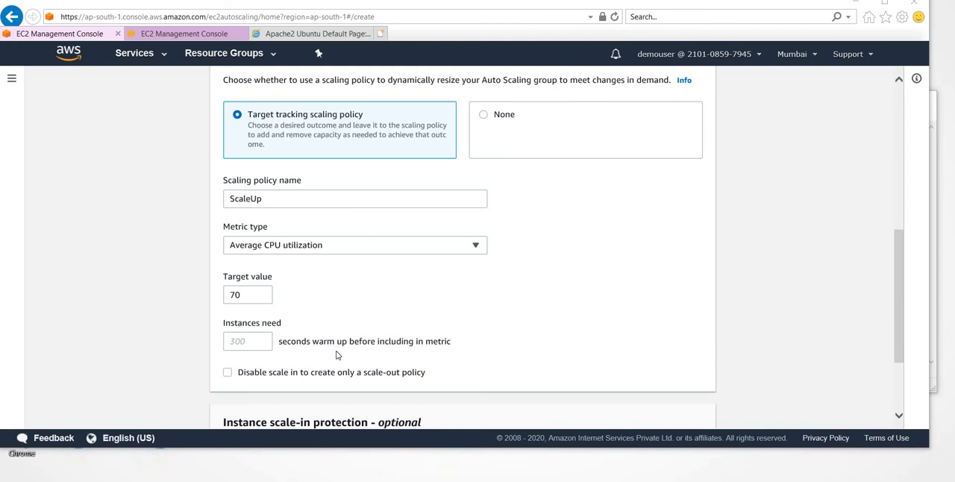
pyautogui.click(239, 341)
pyautogui.write('120')
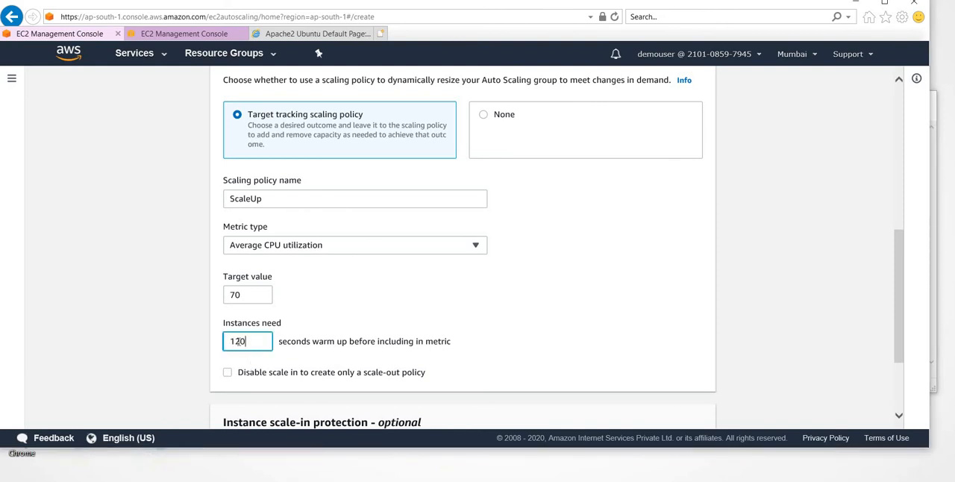
pyautogui.press('BackSpace')
pyautogui.press('BackSpace')
pyautogui.write('80')
# - Try out the instance scale-in protection option and continue to the notifications
pyautogui.scroll(-3, 275, 361)
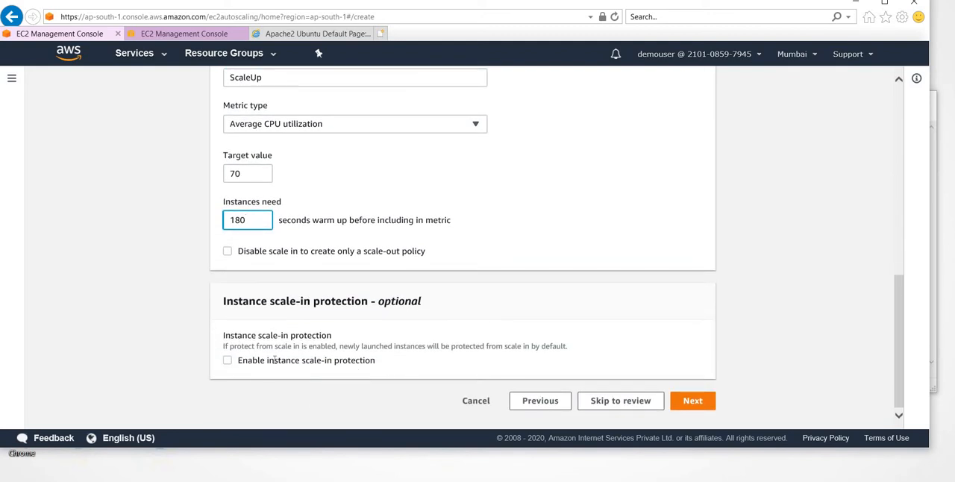
pyautogui.click(228, 361)
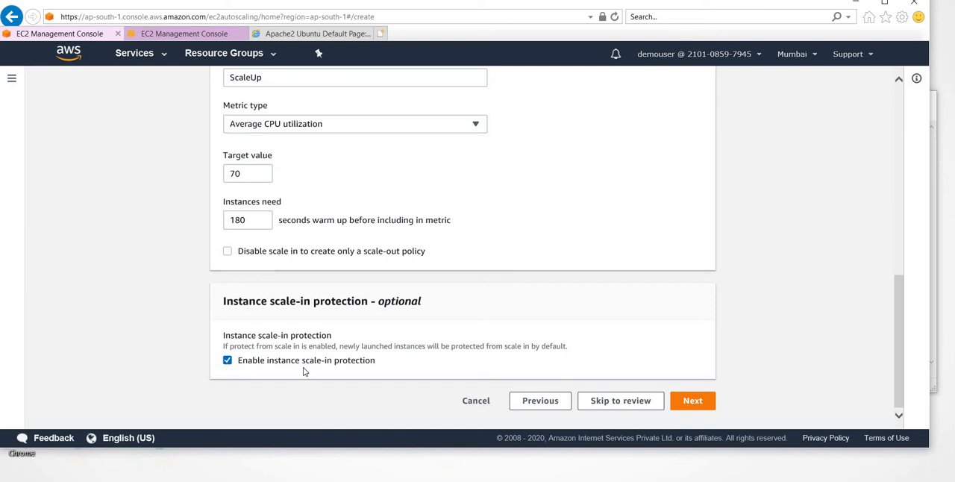
pyautogui.click(228, 360)
pyautogui.click(227, 360)
pyautogui.click(227, 361)
pyautogui.click(692, 400)
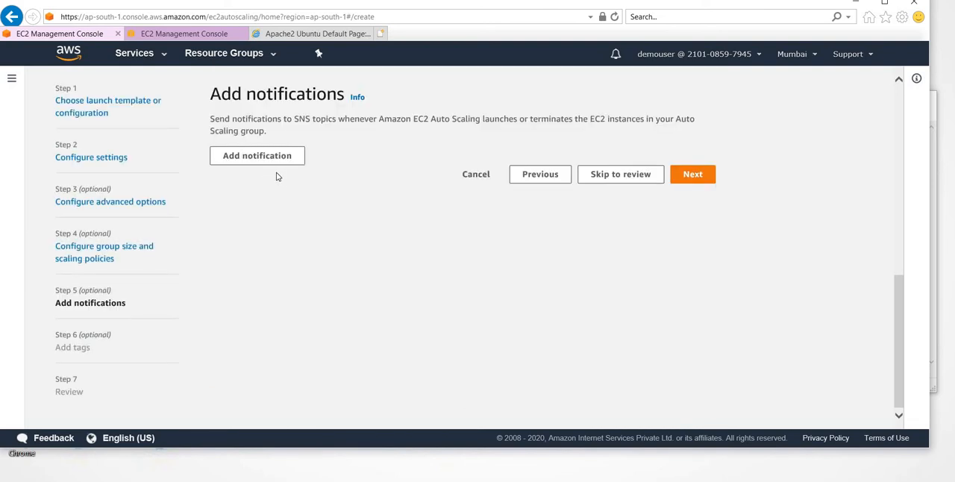
pyautogui.click(256, 160)
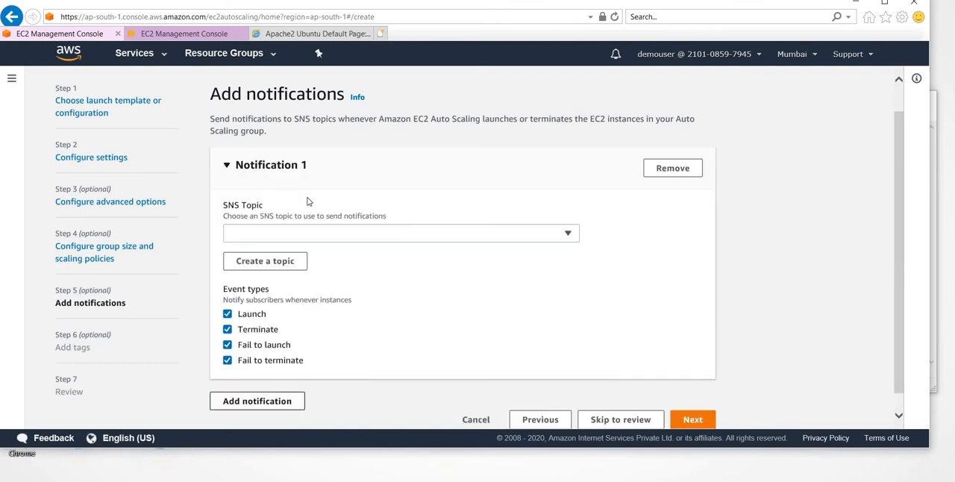
pyautogui.click(325, 237)
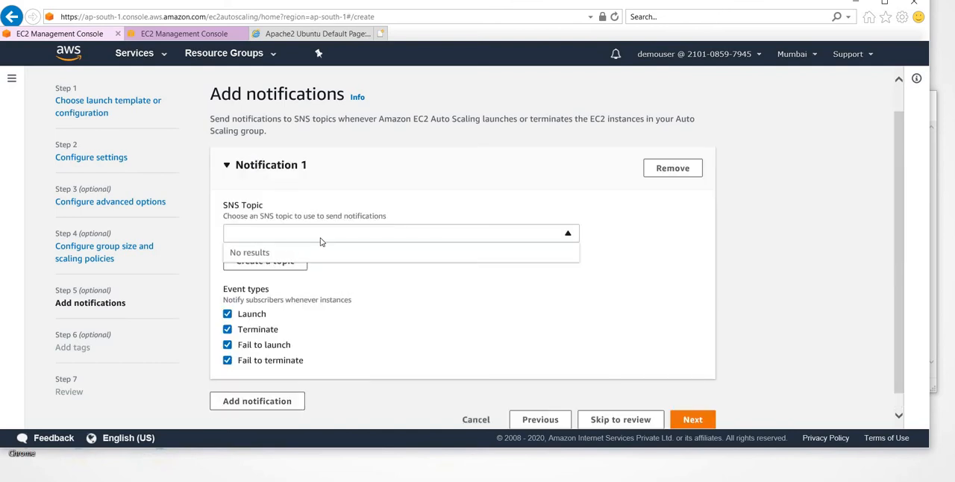
pyautogui.click(270, 270)
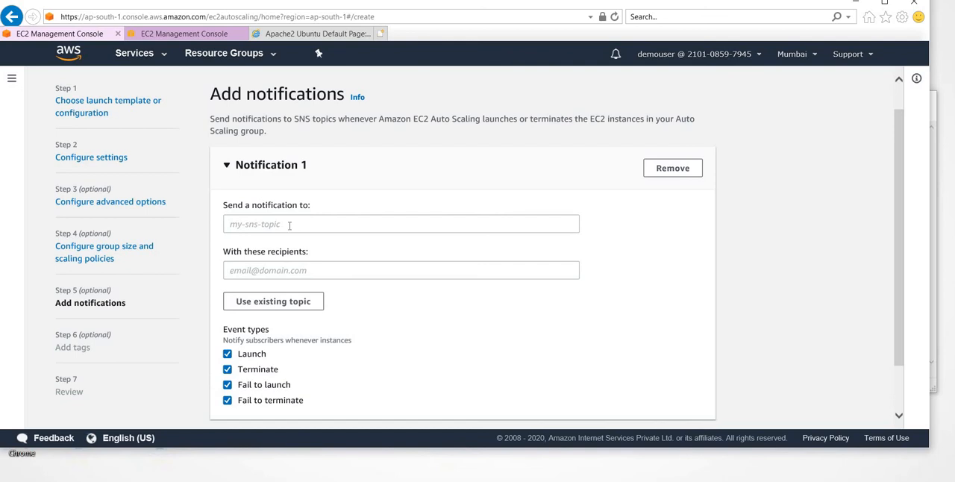
pyautogui.click(289, 225)
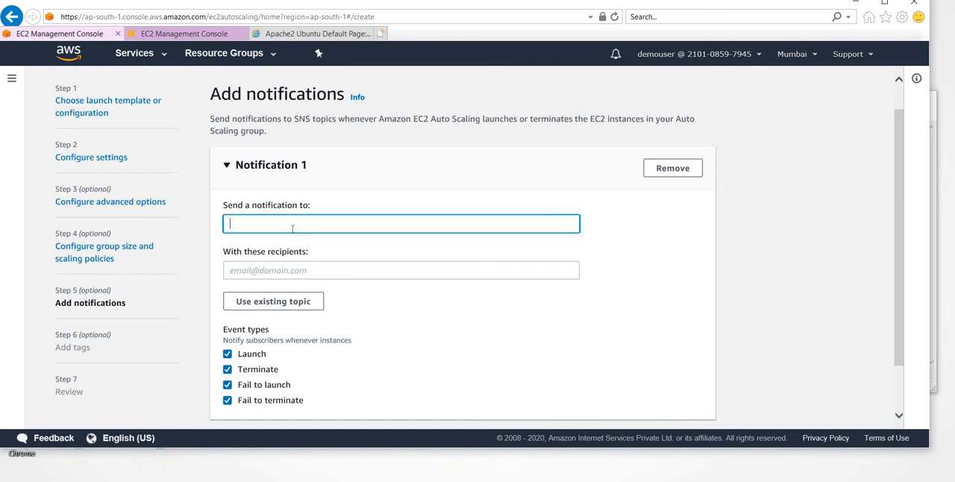
pyautogui.click(292, 271)
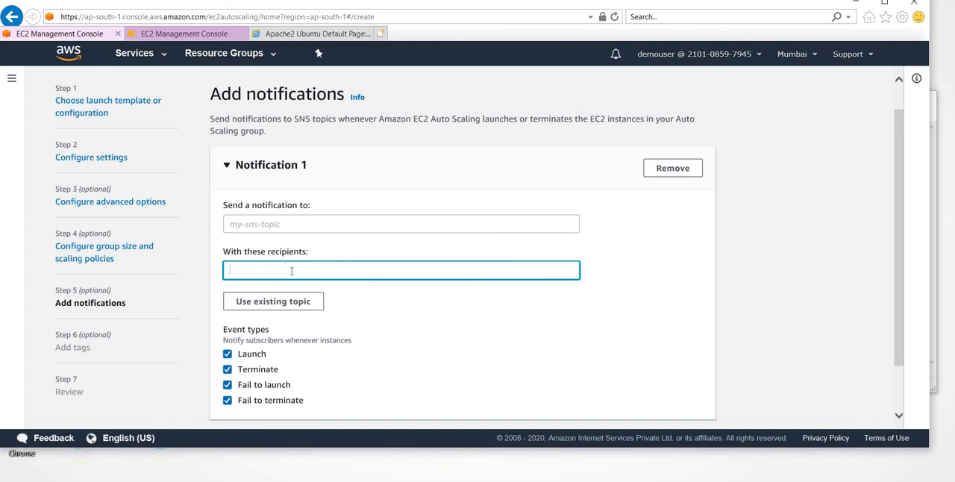
pyautogui.click(322, 231)
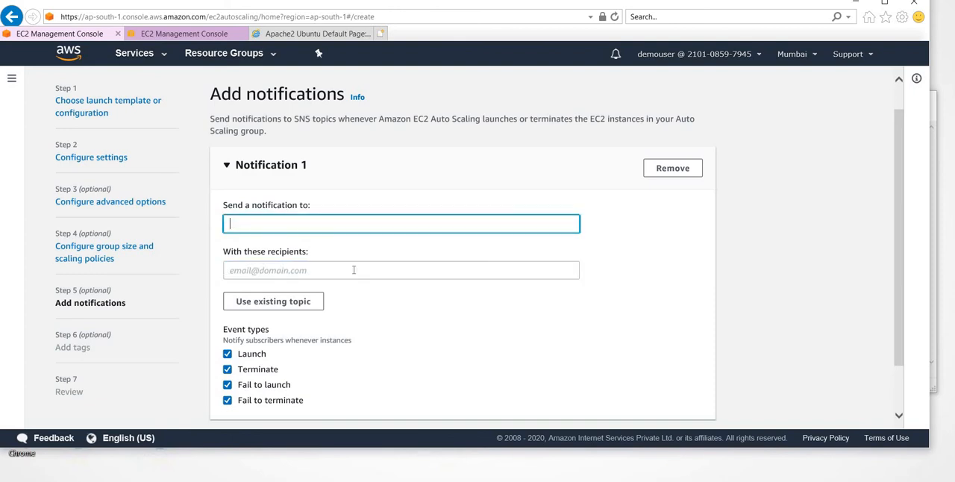
pyautogui.click(353, 270)
pyautogui.scroll(-1, 353, 270)
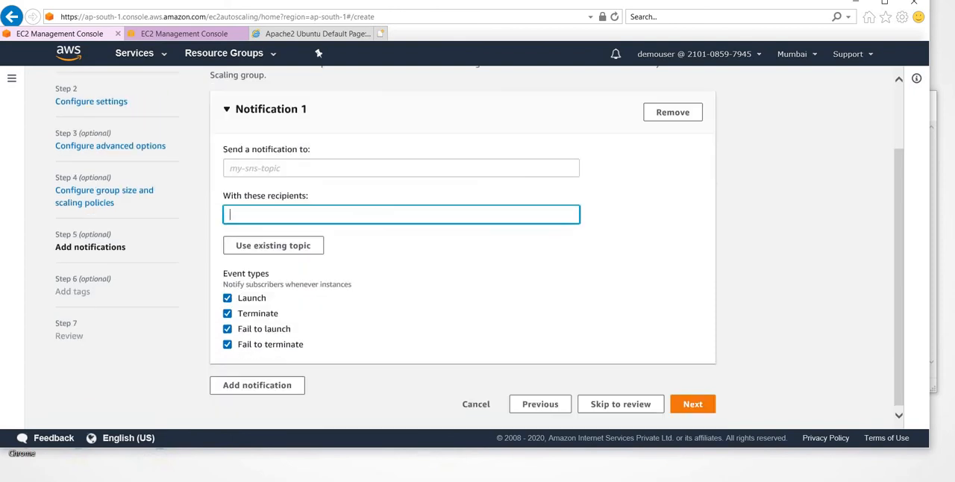
pyautogui.click(670, 119)
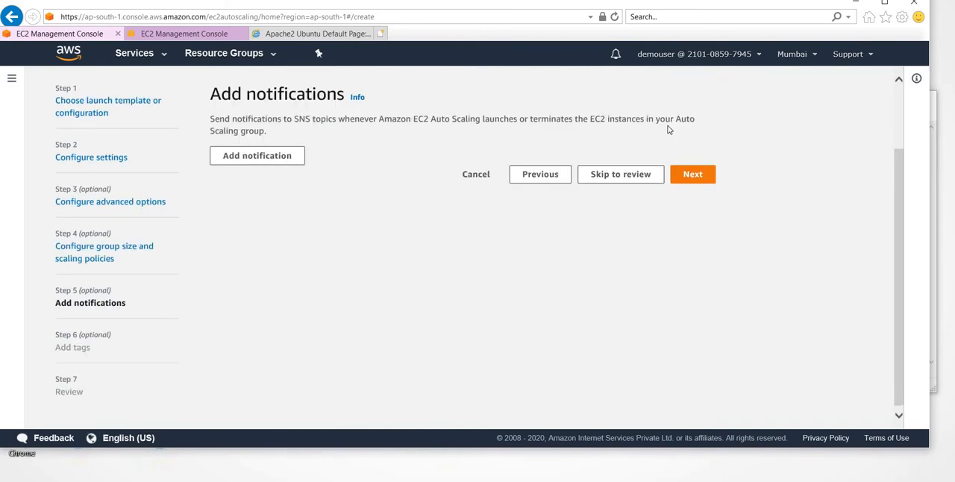
# - Skip notifications, add a tag with the key Name and the value demoasg, and continue to the review
pyautogui.click(694, 174)
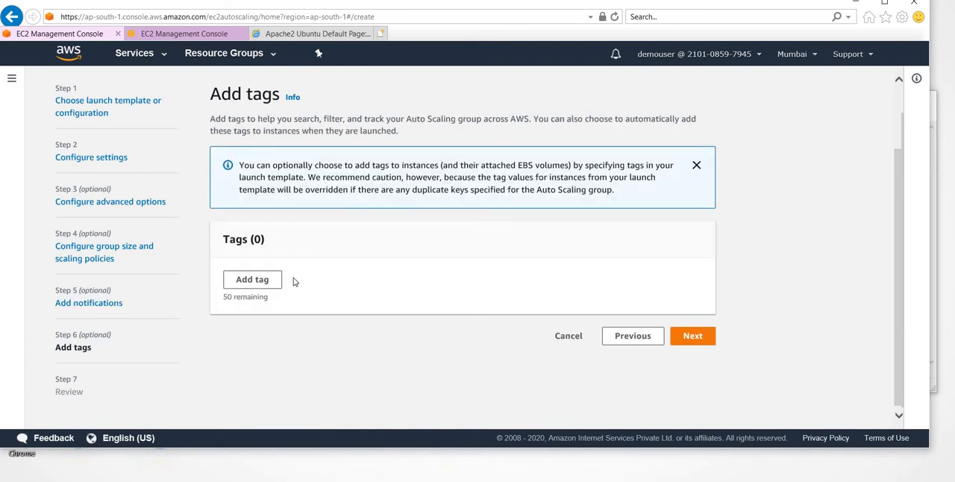
pyautogui.click(263, 282)
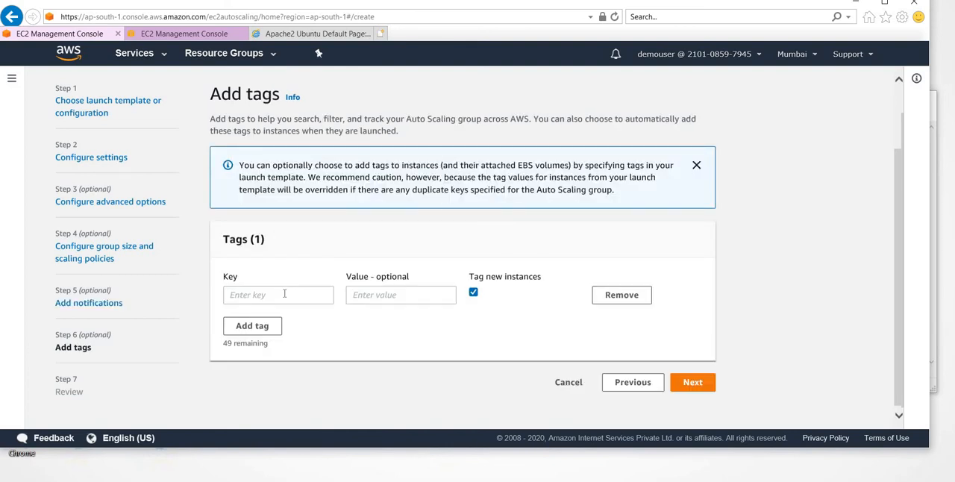
pyautogui.write('Name')
pyautogui.press('Tab')
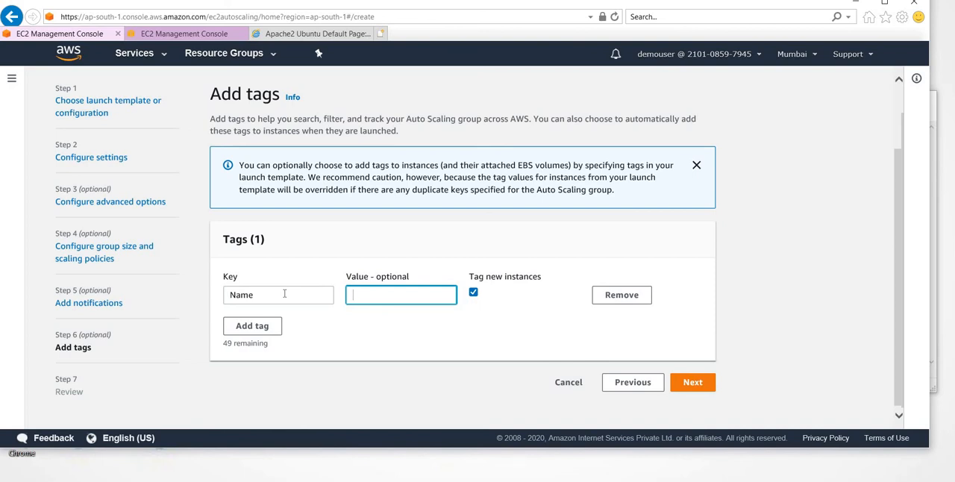
pyautogui.write('demoasg')
pyautogui.click(707, 383)
# - Review the configured settings, create the Auto Scaling group demo-ASG, and dismiss the Spot Instances announcement
pyautogui.scroll(-3, 371, 235)
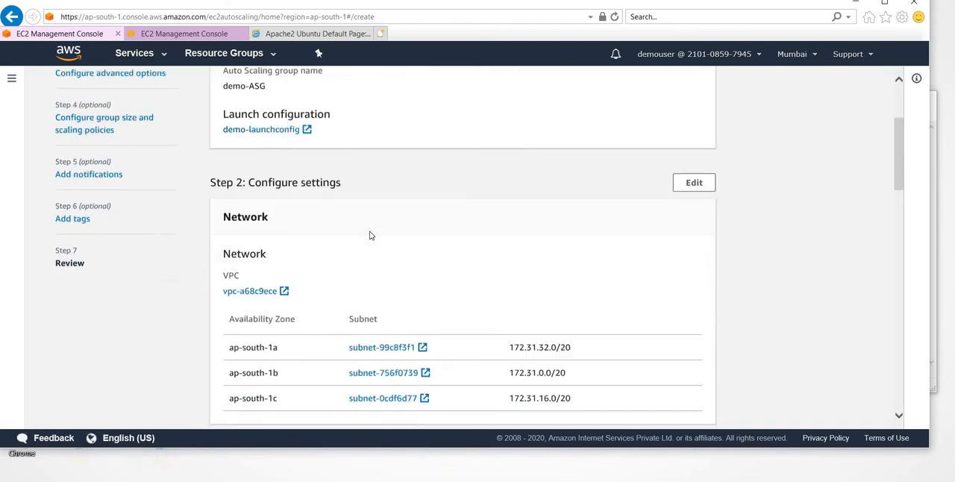
pyautogui.scroll(-8, 370, 236)
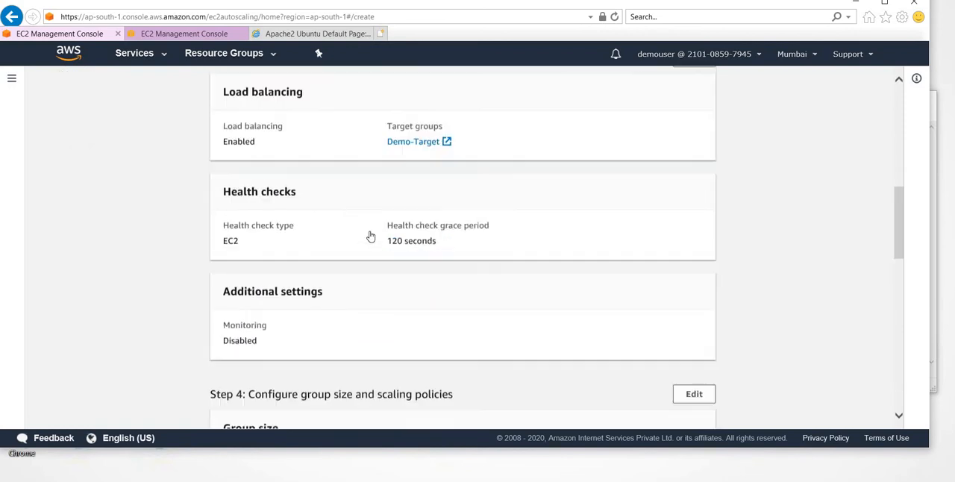
pyautogui.scroll(-5, 370, 236)
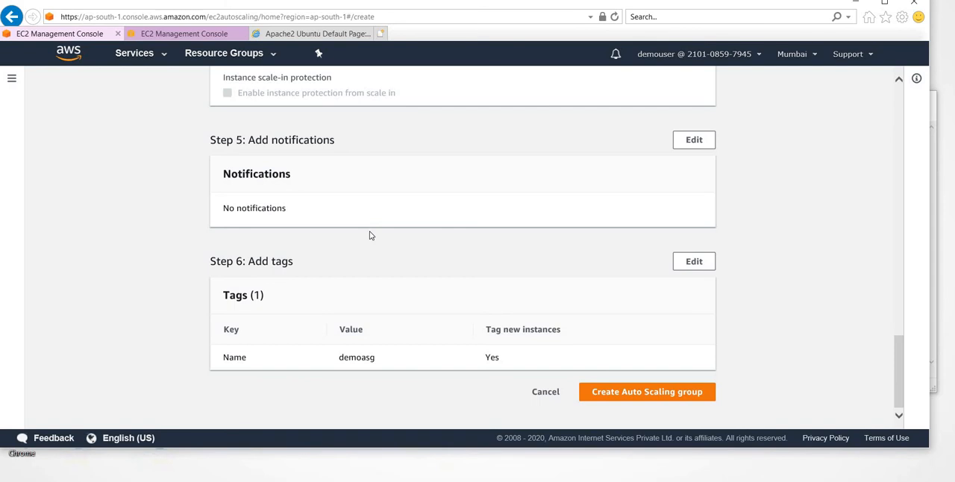
pyautogui.click(647, 392)
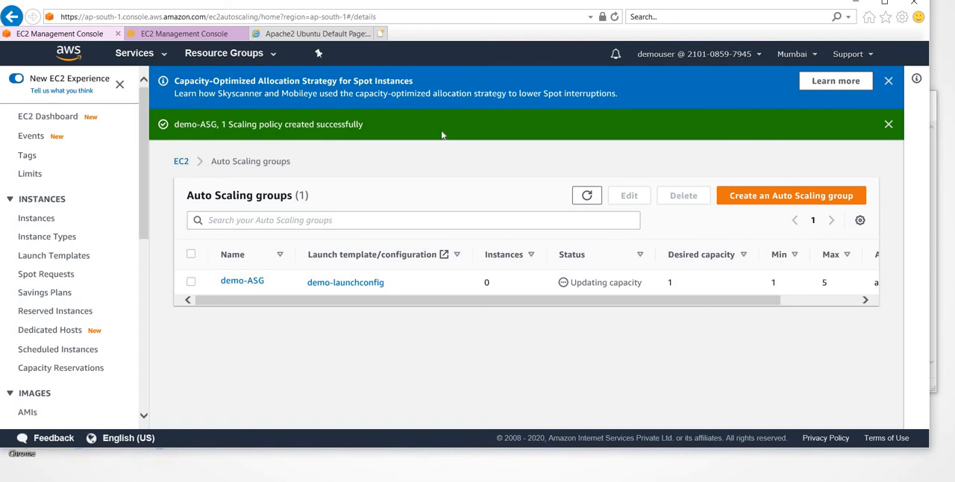
pyautogui.click(895, 78)
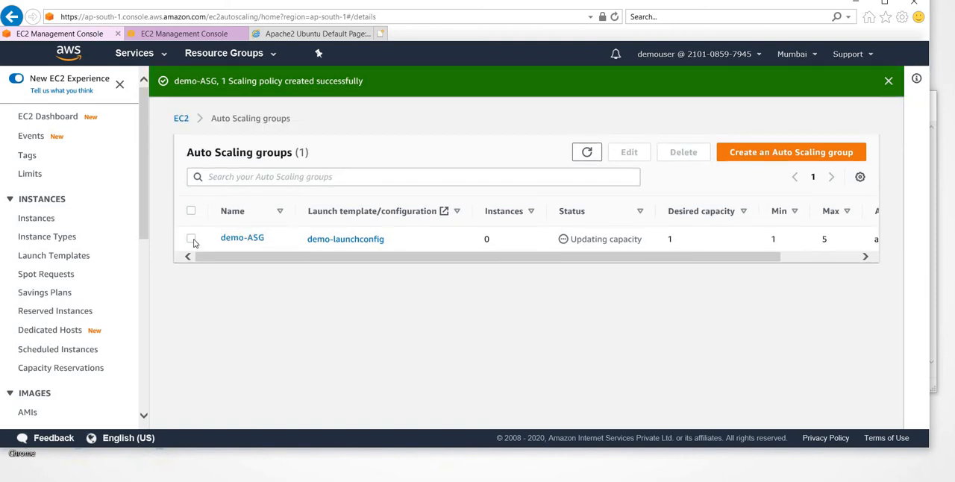
# - Show demo-ASG's details in an enlarged pane and examine its group details, launch configuration and network settings
pyautogui.click(191, 239)
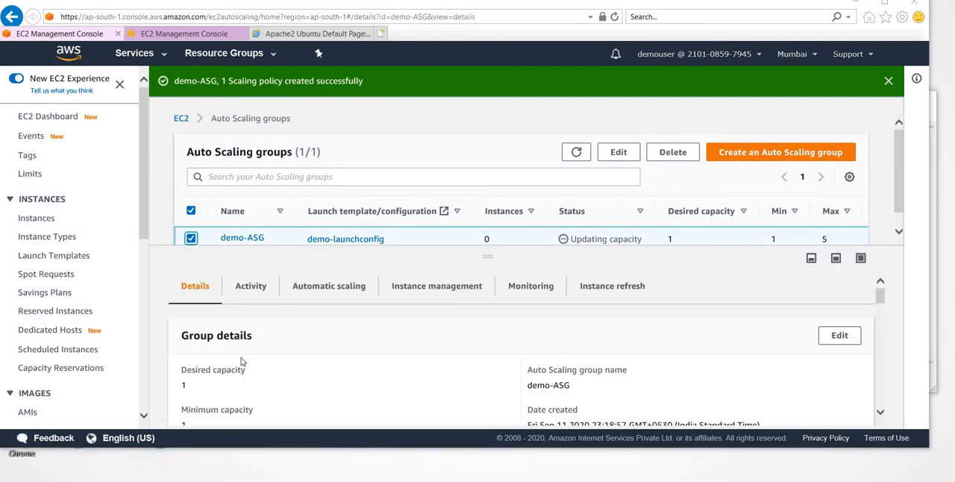
pyautogui.scroll(-1, 241, 362)
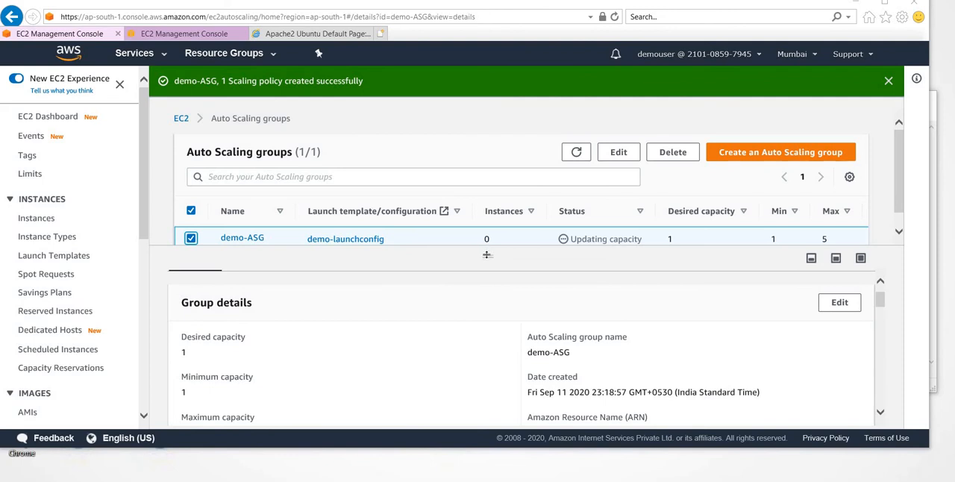
pyautogui.moveTo(486, 255); pyautogui.dragTo(486, 189)
pyautogui.scroll(-1, 196, 340)
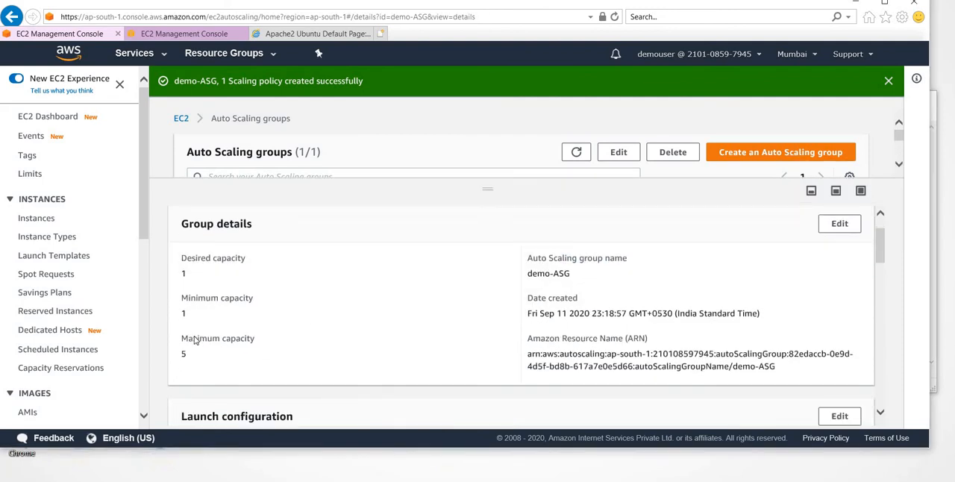
pyautogui.scroll(1, 195, 340)
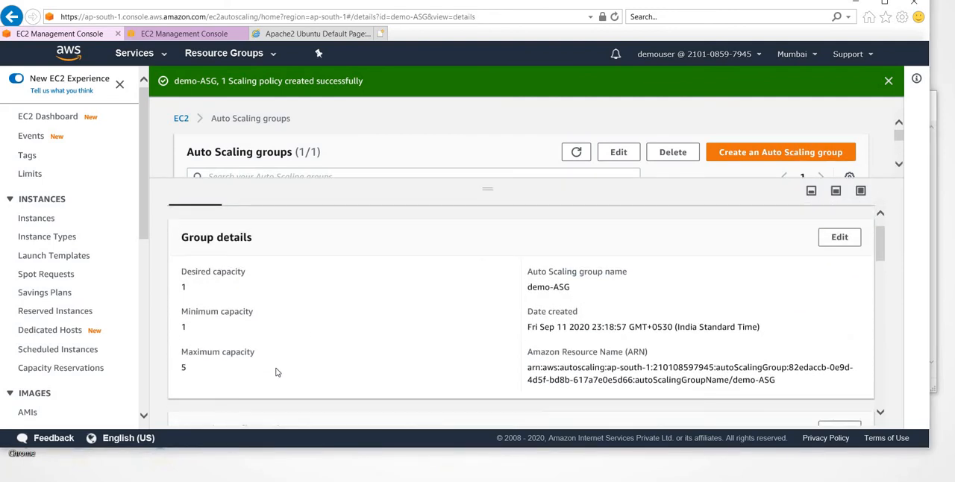
pyautogui.scroll(-3, 275, 371)
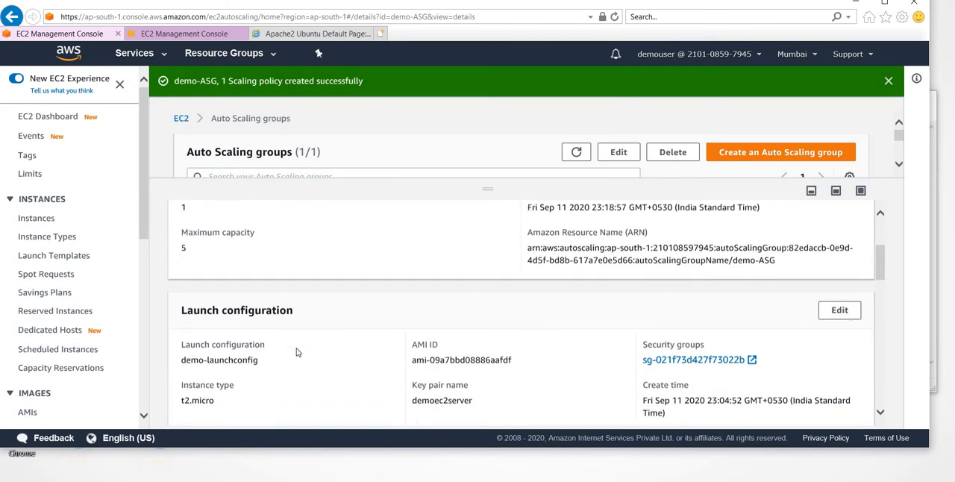
pyautogui.scroll(4, 418, 253)
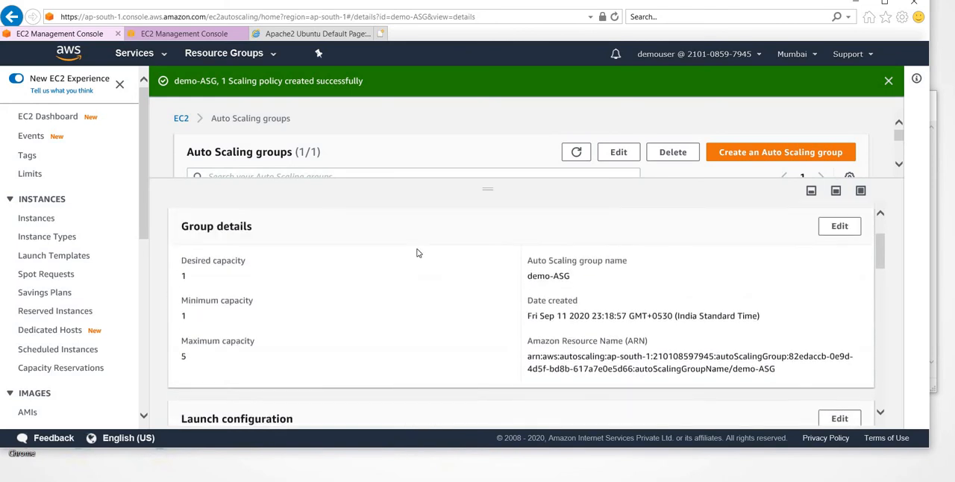
pyautogui.scroll(-8, 417, 253)
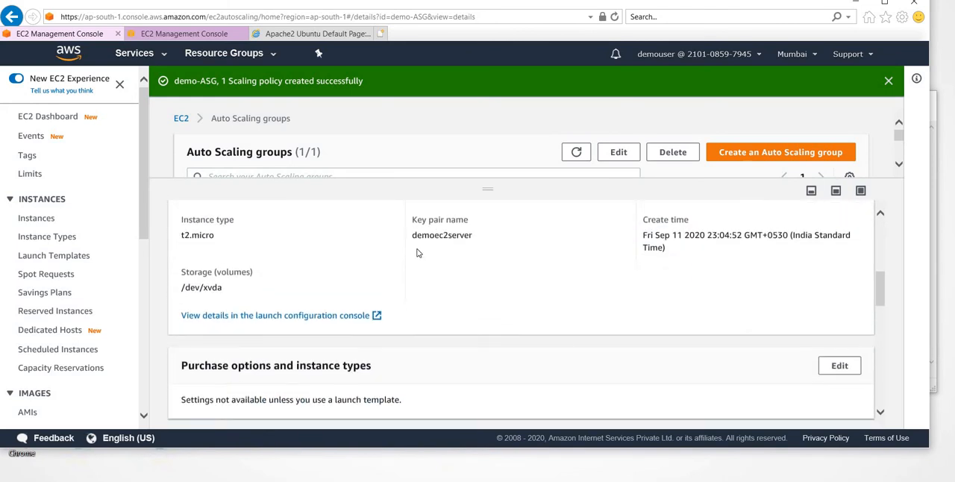
pyautogui.scroll(-2, 418, 253)
pyautogui.scroll(-1, 418, 253)
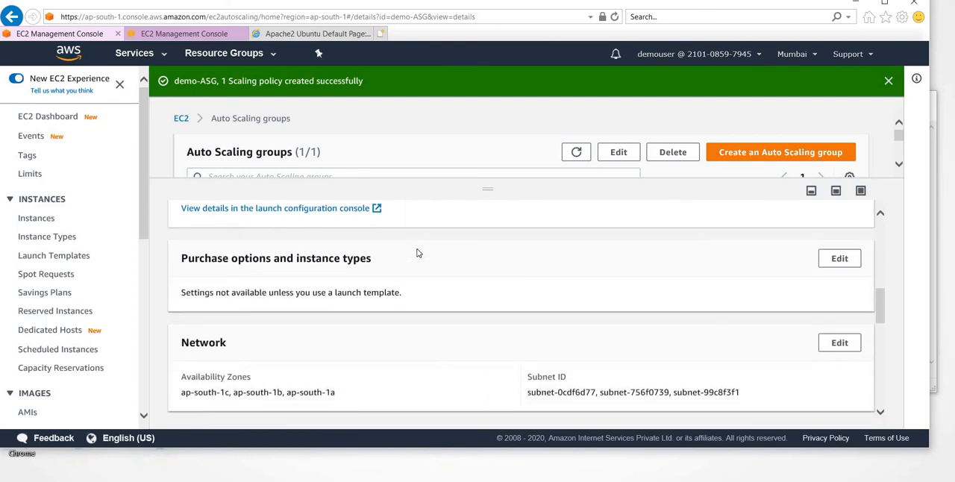
pyautogui.scroll(3, 417, 253)
pyautogui.scroll(8, 418, 253)
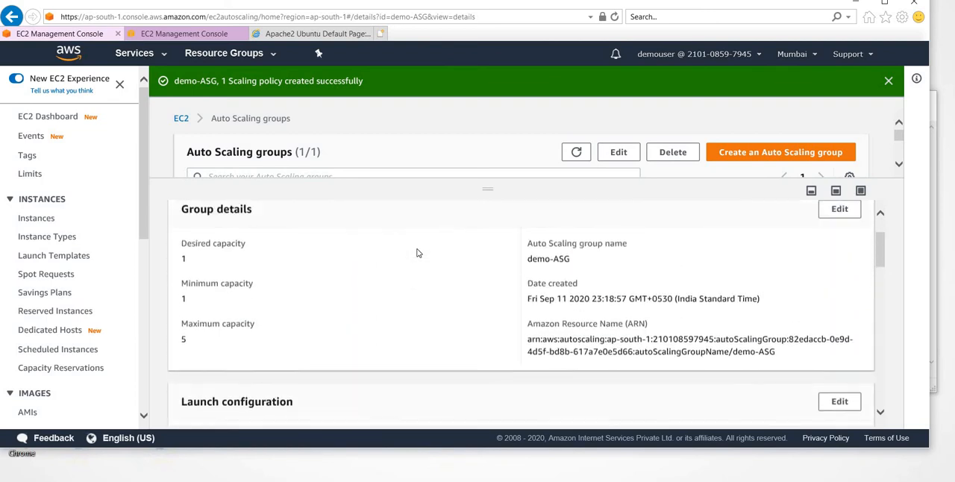
# - Check the activity notifications and activity history of demo-ASG for the instance launch
pyautogui.click(252, 223)
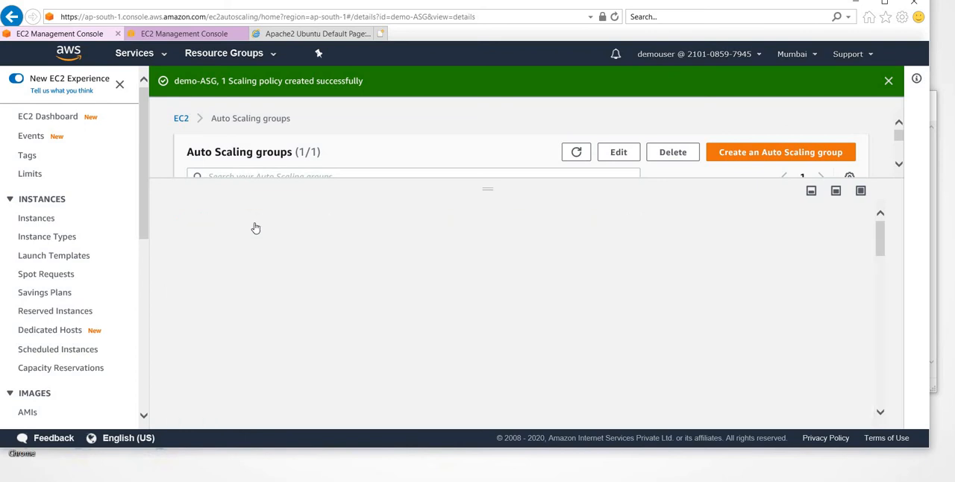
pyautogui.scroll(-1, 381, 342)
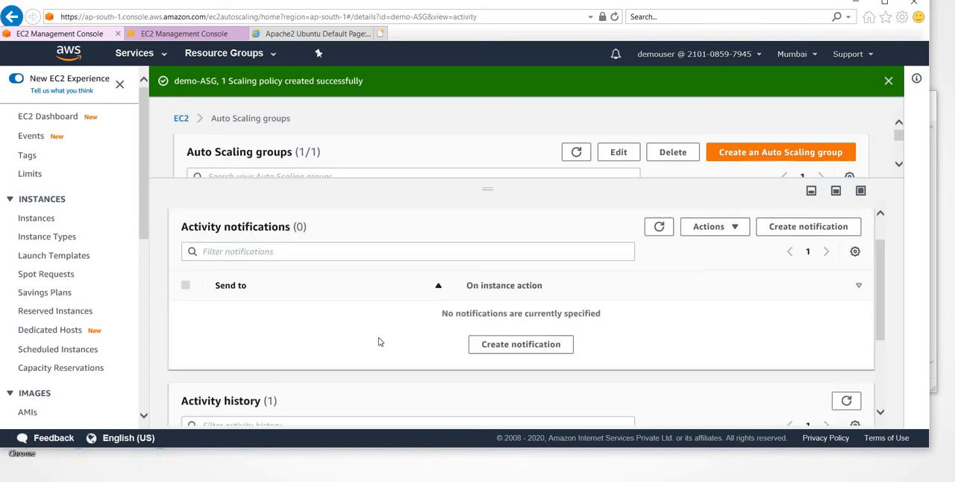
pyautogui.scroll(-4, 379, 341)
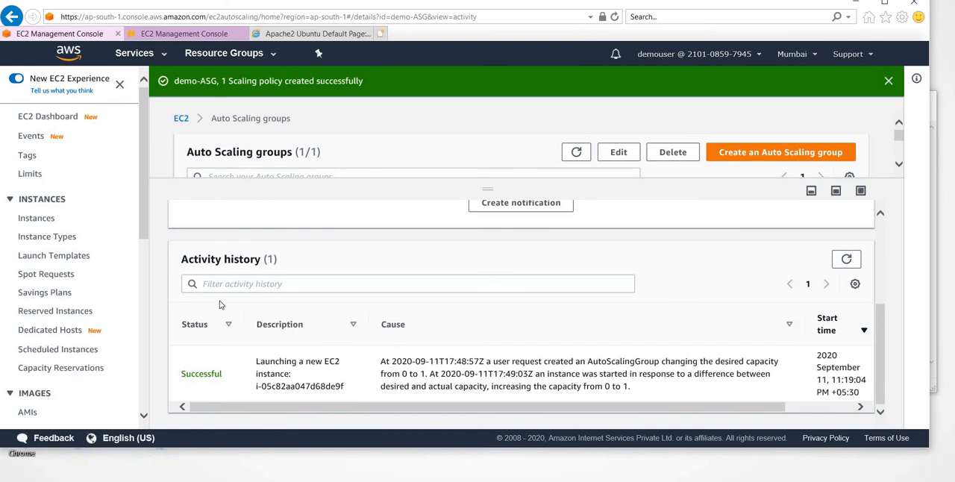
# - In the other EC2 console tab, list the instances and show the description of the demoasg instance
pyautogui.click(170, 35)
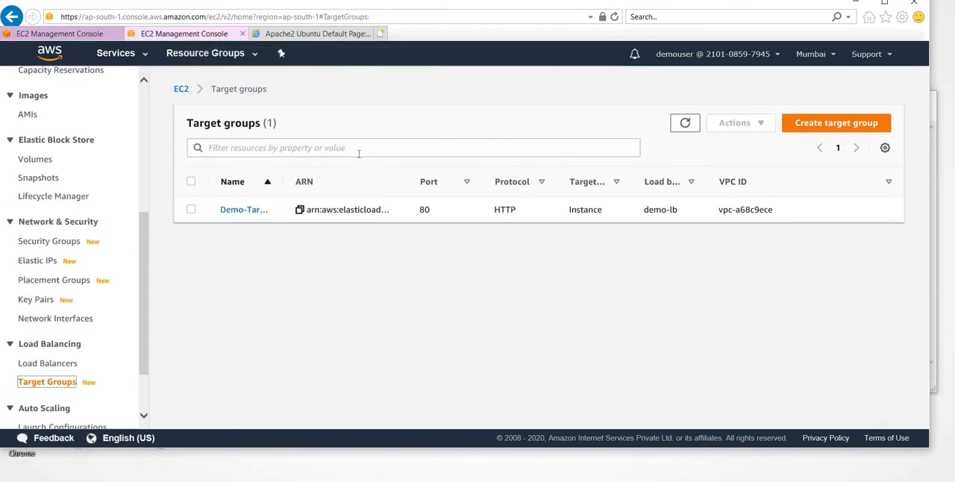
pyautogui.scroll(3, 68, 124)
pyautogui.scroll(1, 68, 124)
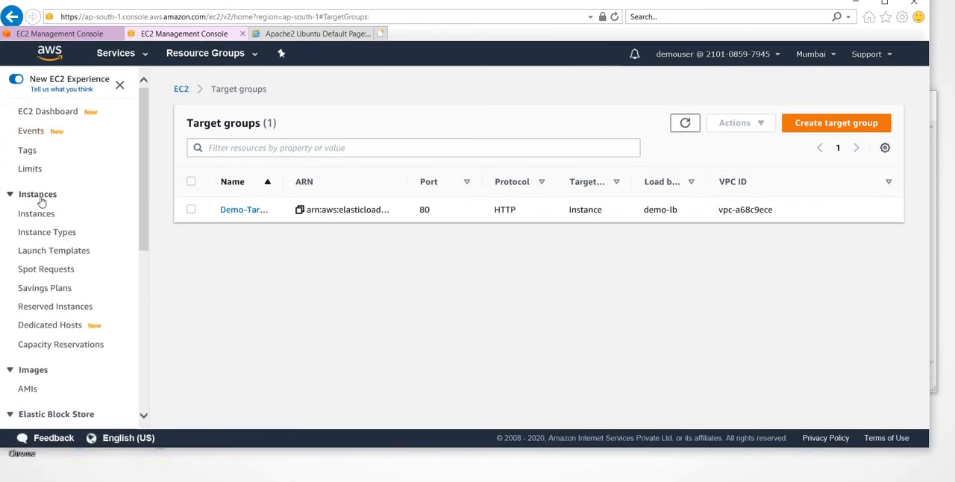
pyautogui.click(48, 215)
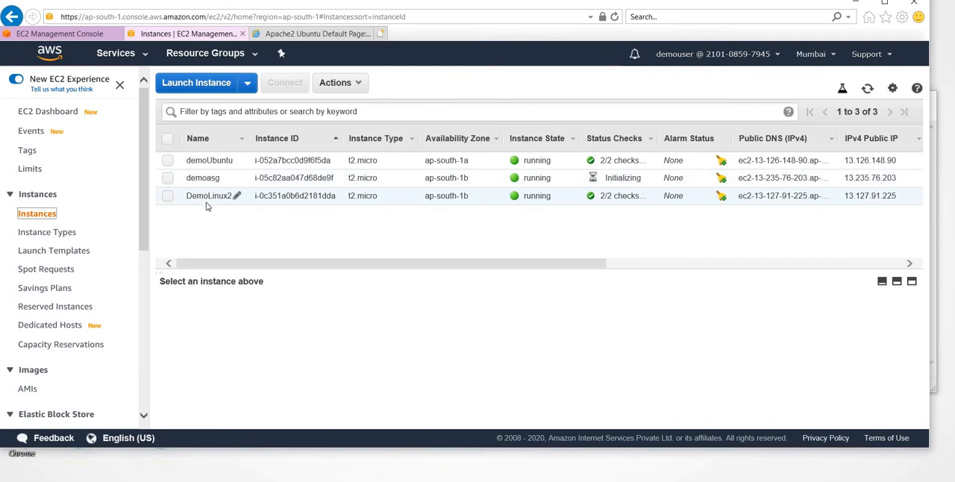
pyautogui.click(168, 178)
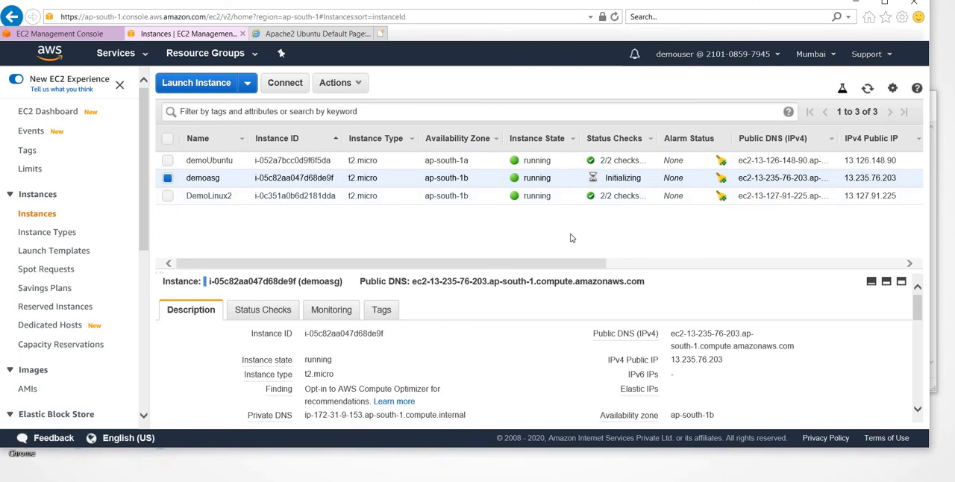
# - Return to demo-ASG and examine its capacity details, its ScaleUp scaling policy and its scheduled actions
pyautogui.click(60, 34)
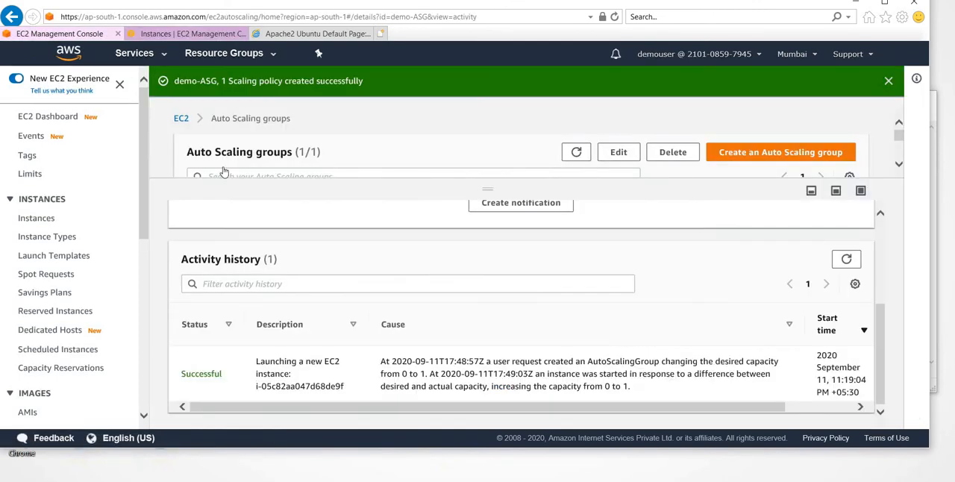
pyautogui.scroll(3, 260, 348)
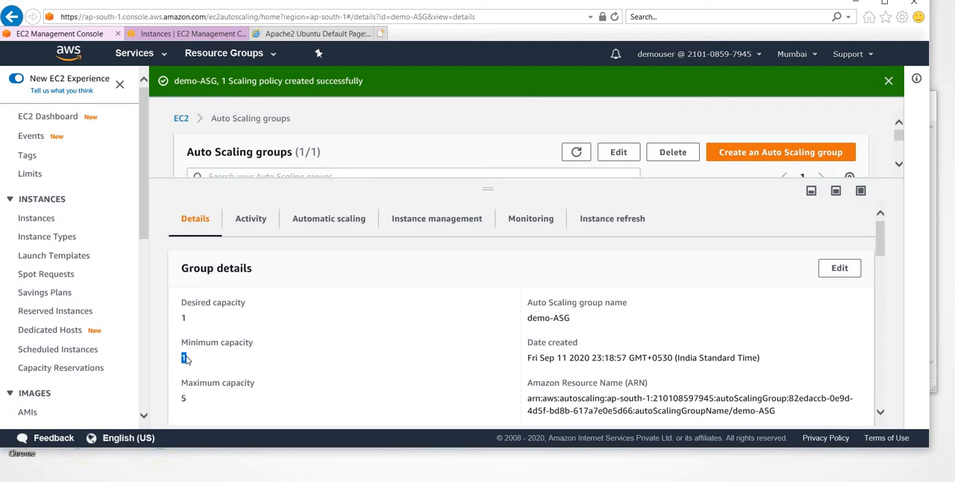
pyautogui.click(314, 224)
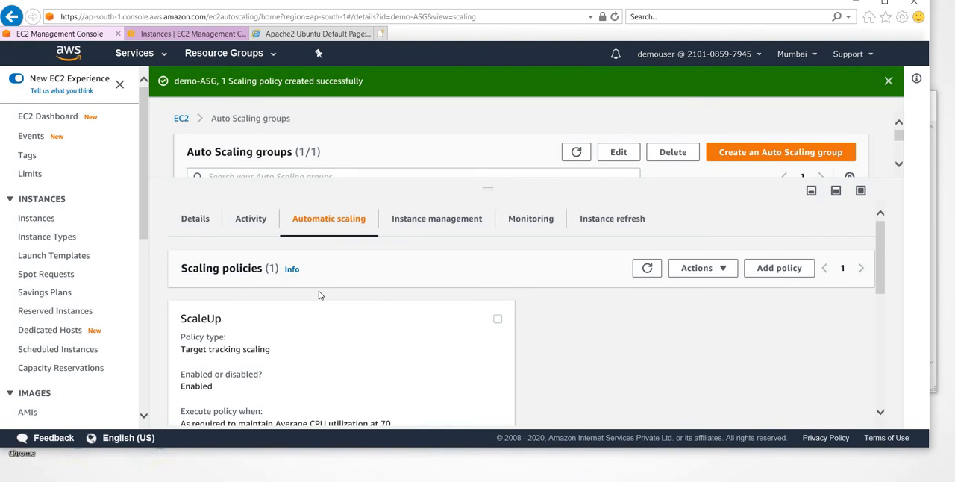
pyautogui.scroll(-1, 318, 295)
pyautogui.scroll(-2, 270, 333)
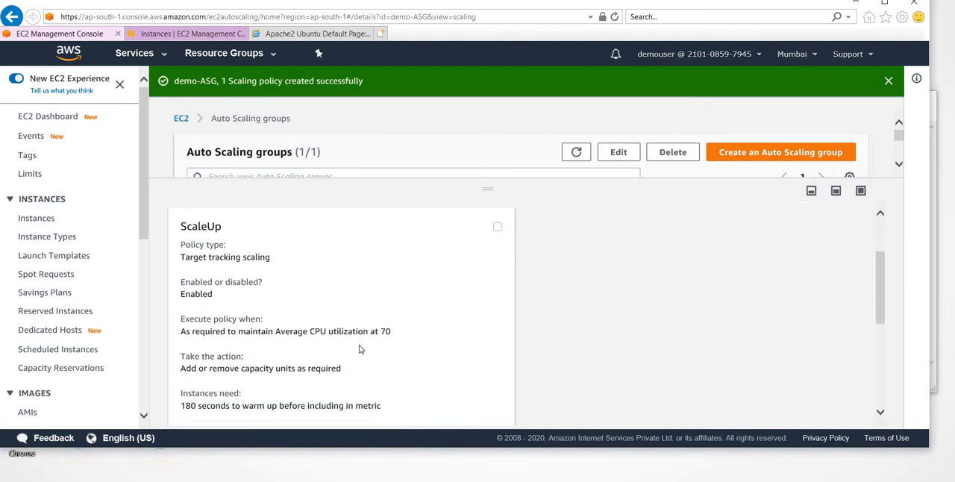
pyautogui.scroll(-1, 359, 349)
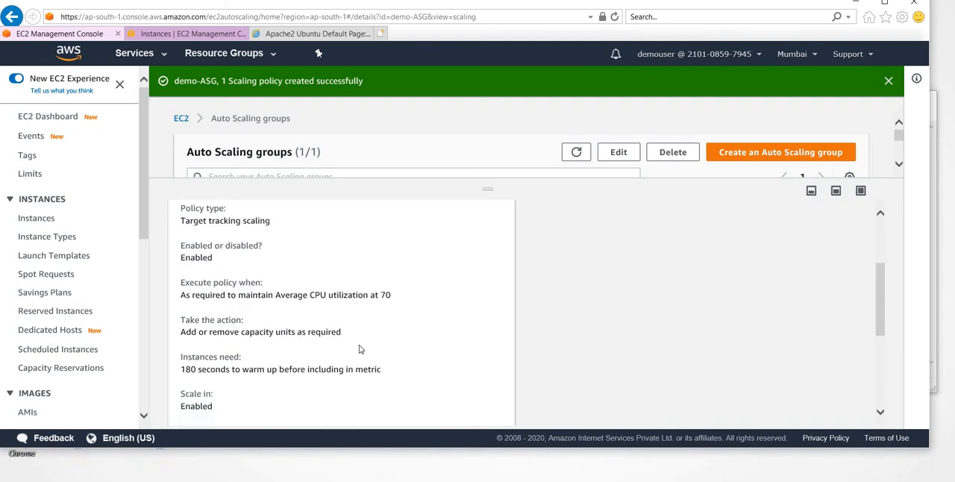
pyautogui.scroll(-1, 358, 348)
pyautogui.scroll(-1, 359, 348)
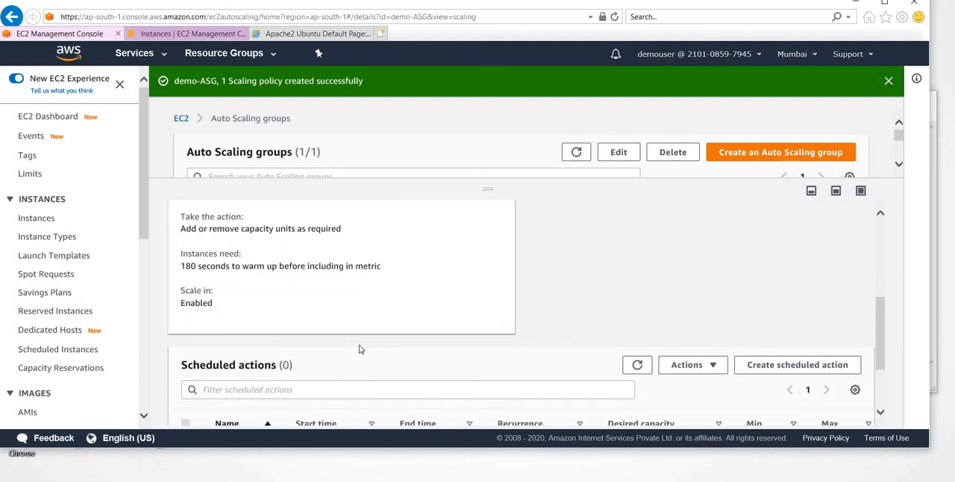
pyautogui.scroll(-1, 358, 349)
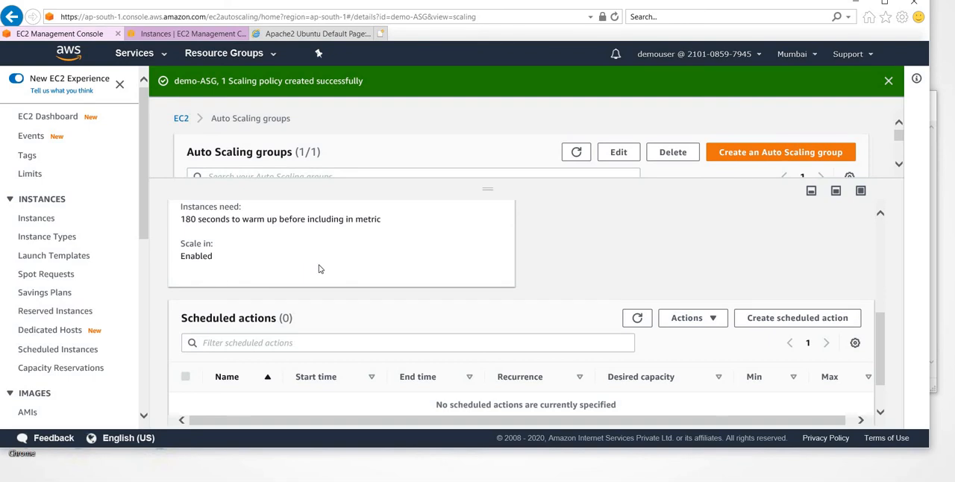
pyautogui.scroll(-1, 317, 267)
pyautogui.scroll(5, 318, 269)
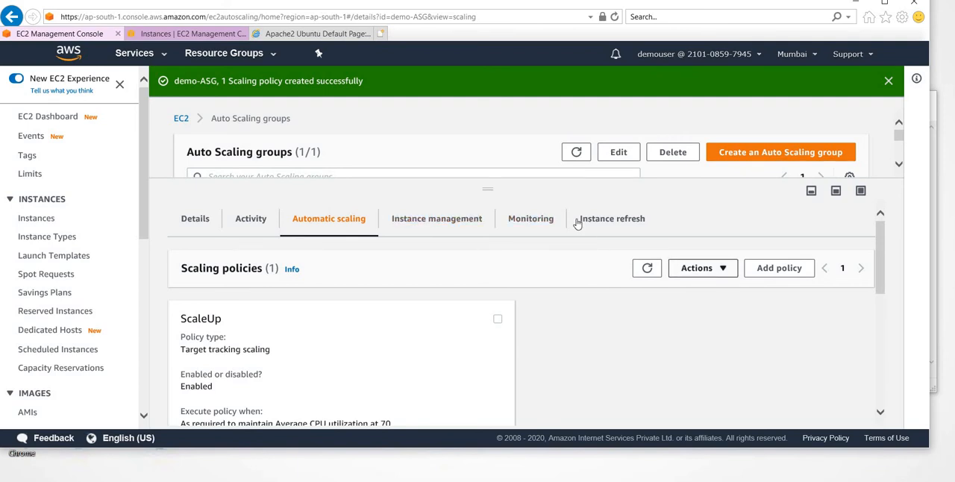
# - Examine the instances and lifecycle hooks managed by demo-ASG, and widen the Instance ID column to show the full ID
pyautogui.click(466, 224)
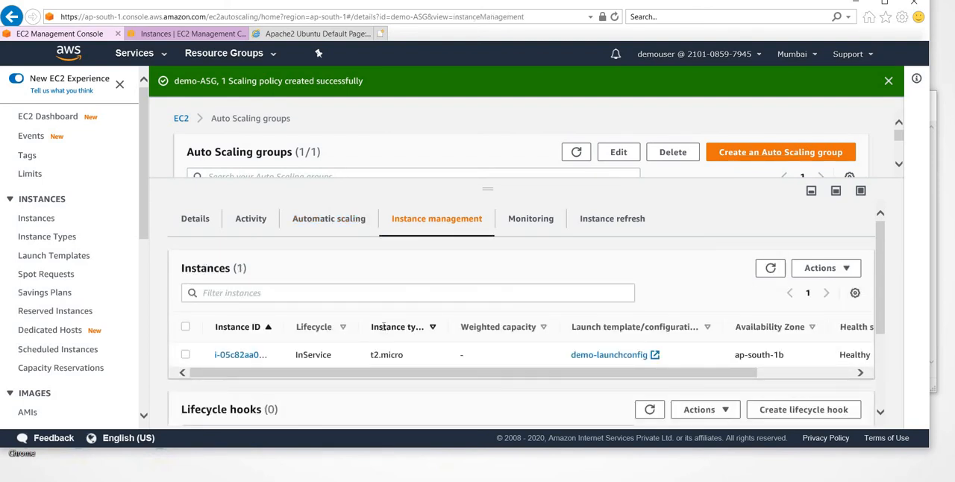
pyautogui.scroll(-2, 383, 327)
pyautogui.scroll(2, 385, 321)
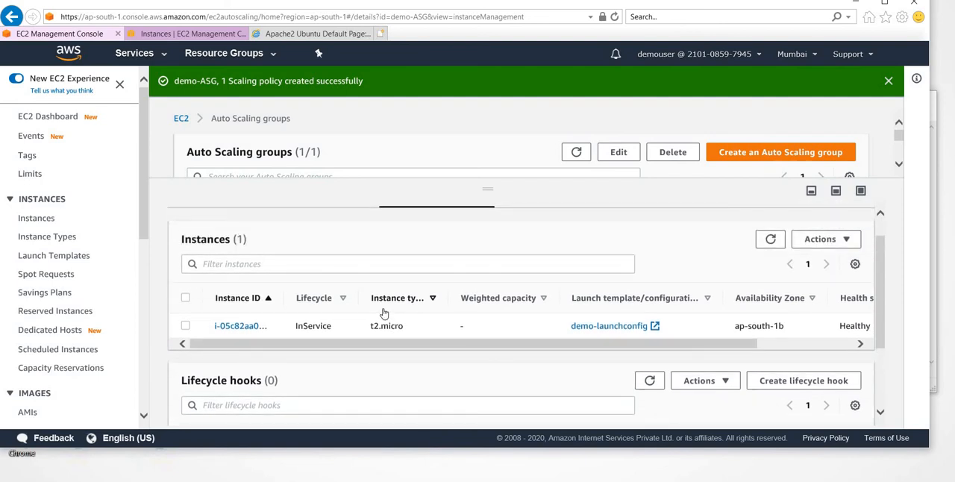
pyautogui.scroll(1, 384, 313)
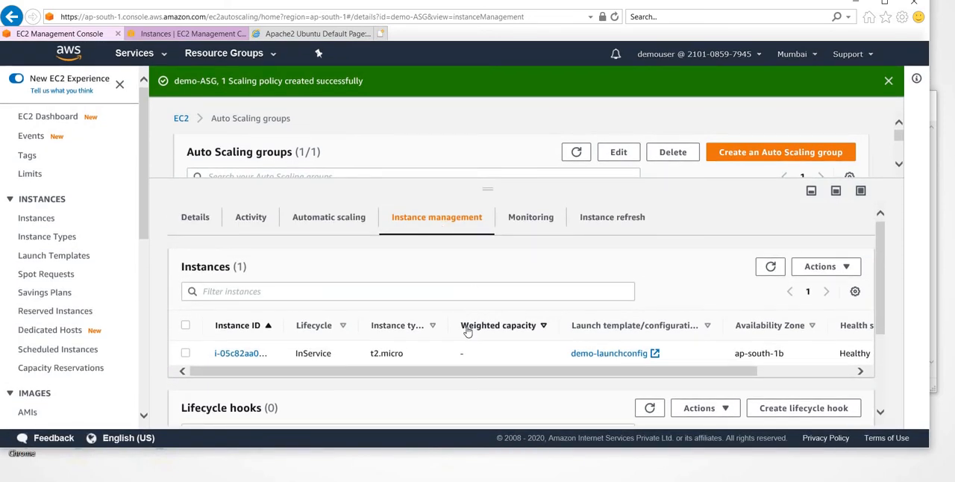
pyautogui.scroll(-1, 468, 331)
pyautogui.hscroll(1, 468, 331)
pyautogui.hscroll(-1, 468, 331)
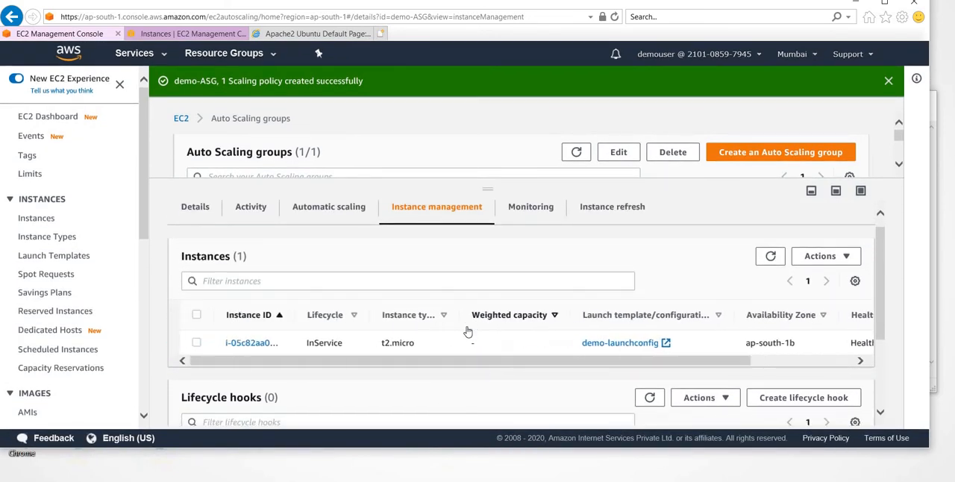
pyautogui.hscroll(1, 468, 331)
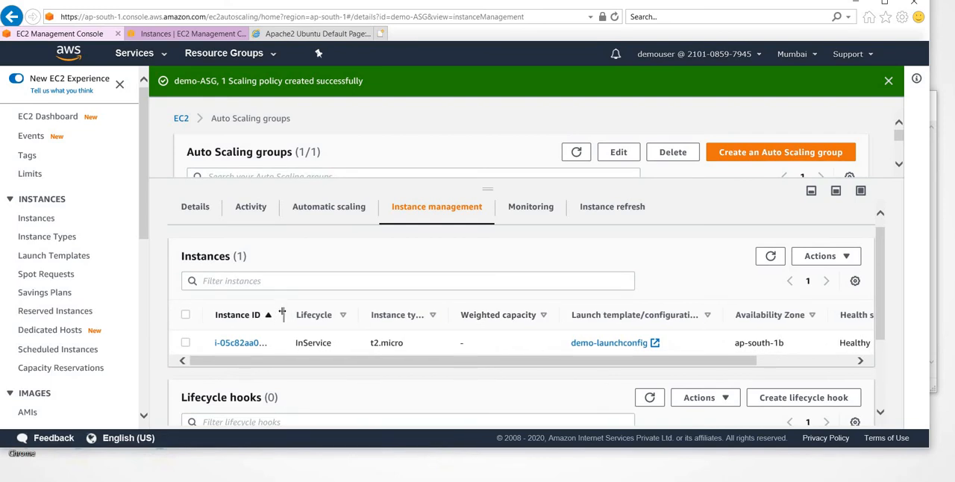
pyautogui.moveTo(282, 314); pyautogui.dragTo(358, 315)
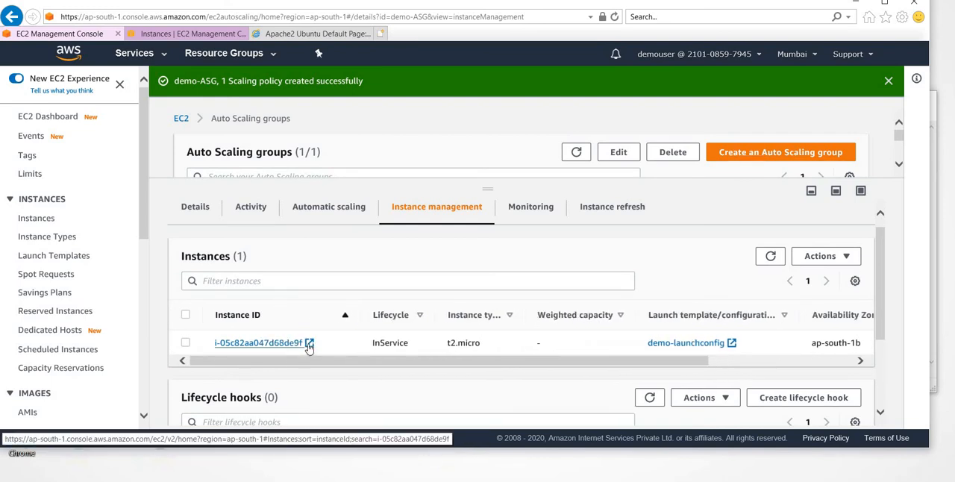
# - Open the managed instance's EC2 details, close them, and check the instance's availability zone and health status in demo-ASG
pyautogui.click(310, 343)
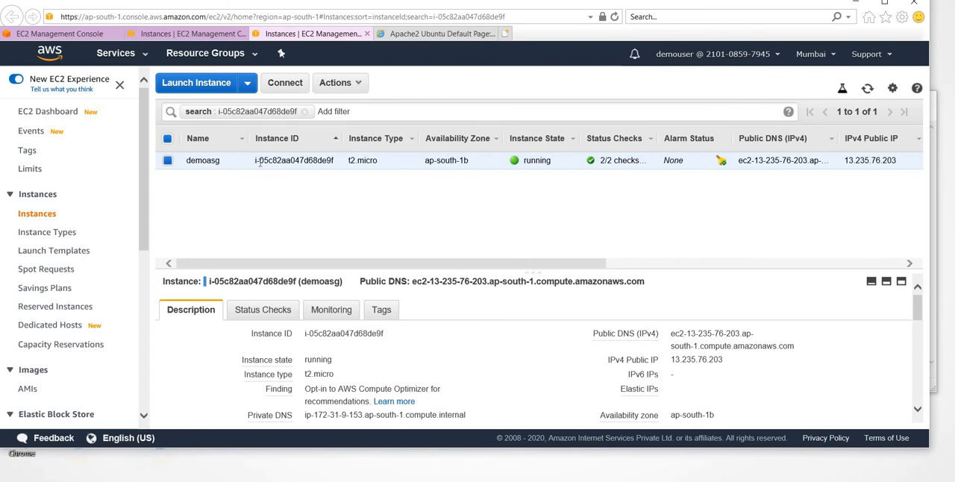
pyautogui.click(366, 34)
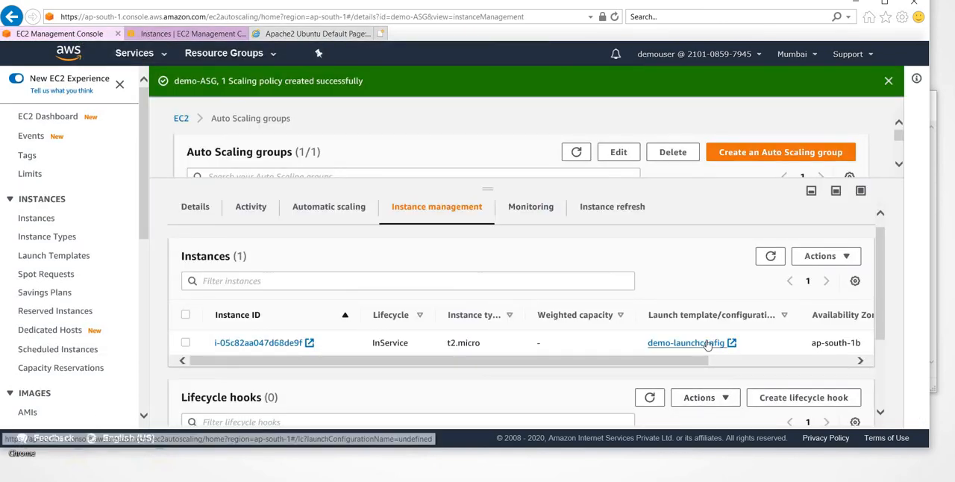
pyautogui.hscroll(5, 673, 316)
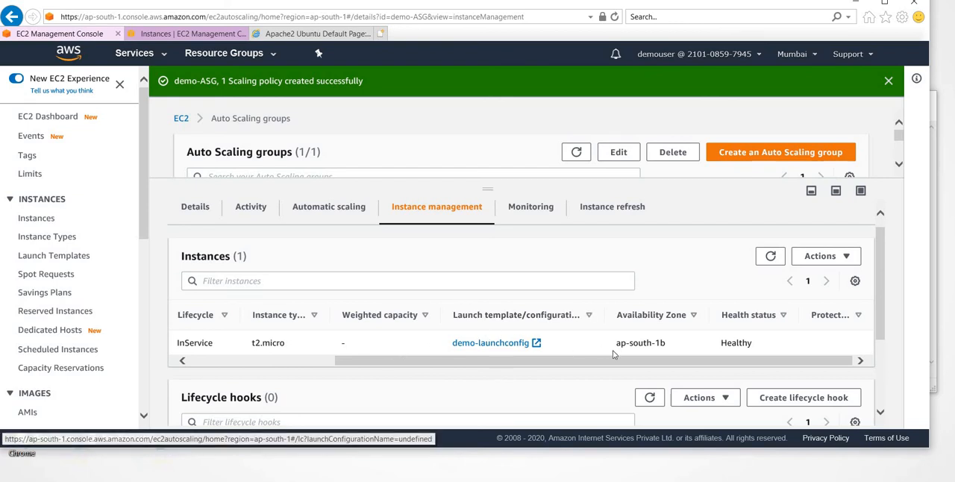
pyautogui.scroll(-4, 718, 355)
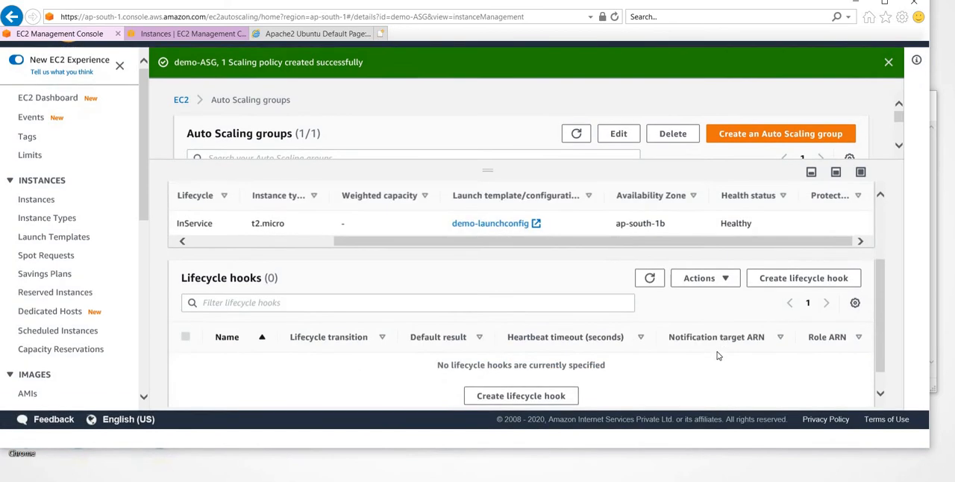
pyautogui.scroll(5, 713, 343)
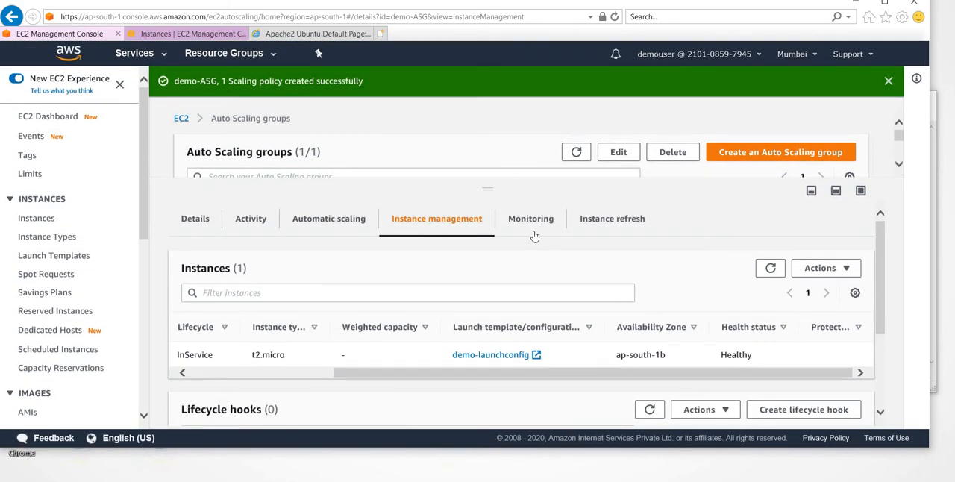
# - Examine the CloudWatch monitoring details and Auto Scaling metric graphs of demo-ASG
pyautogui.click(534, 234)
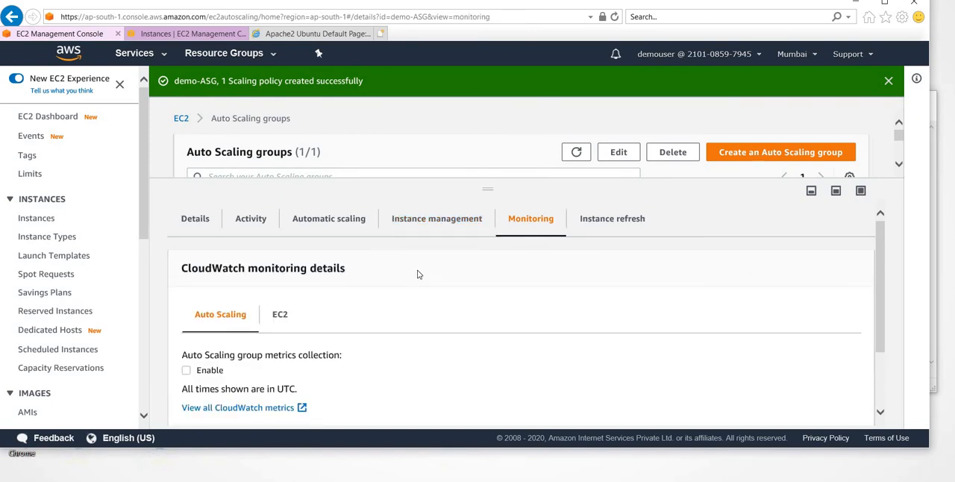
pyautogui.scroll(-2, 419, 274)
pyautogui.scroll(2, 420, 275)
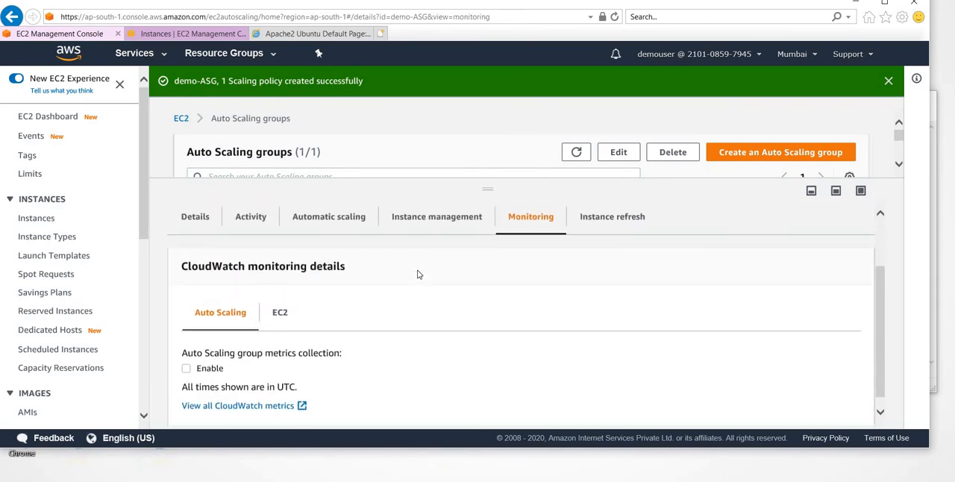
pyautogui.scroll(-1, 417, 274)
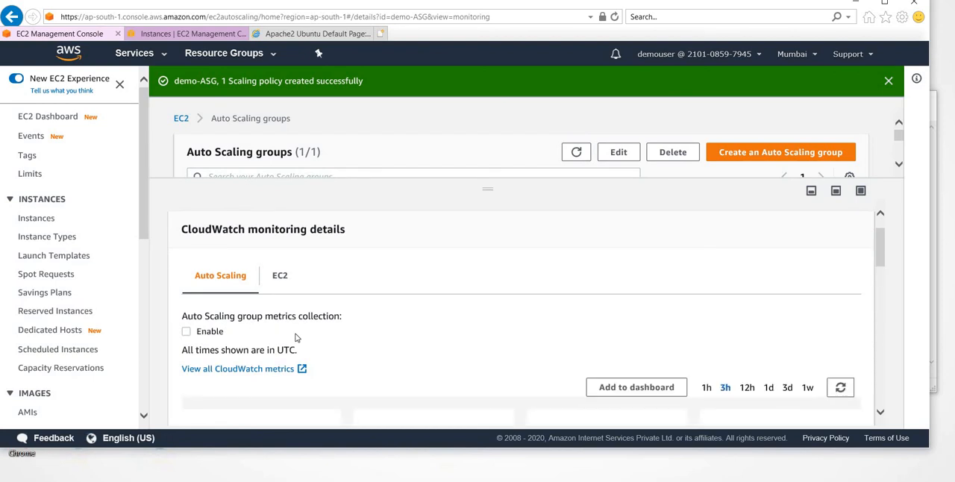
pyautogui.scroll(-2, 295, 338)
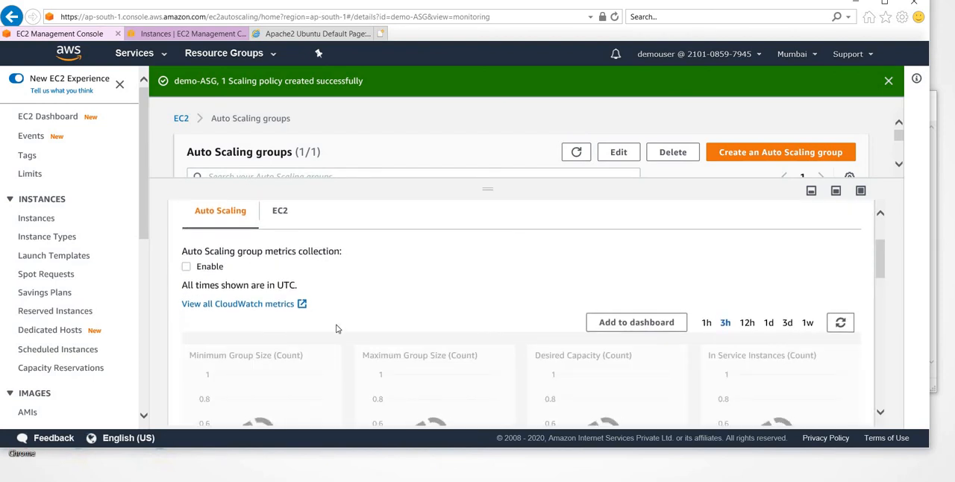
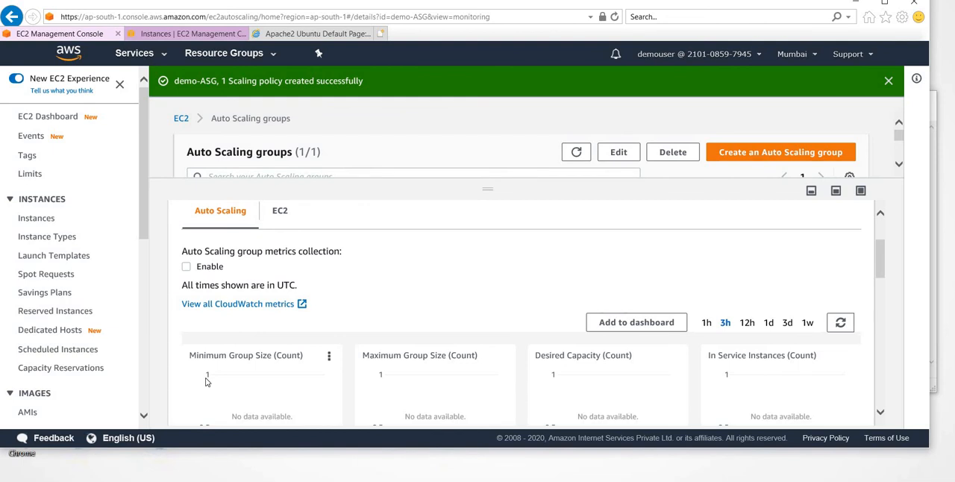
# - Examine the EC2 metric graphs of demo-ASG and collapse the group's details
pyautogui.click(280, 223)
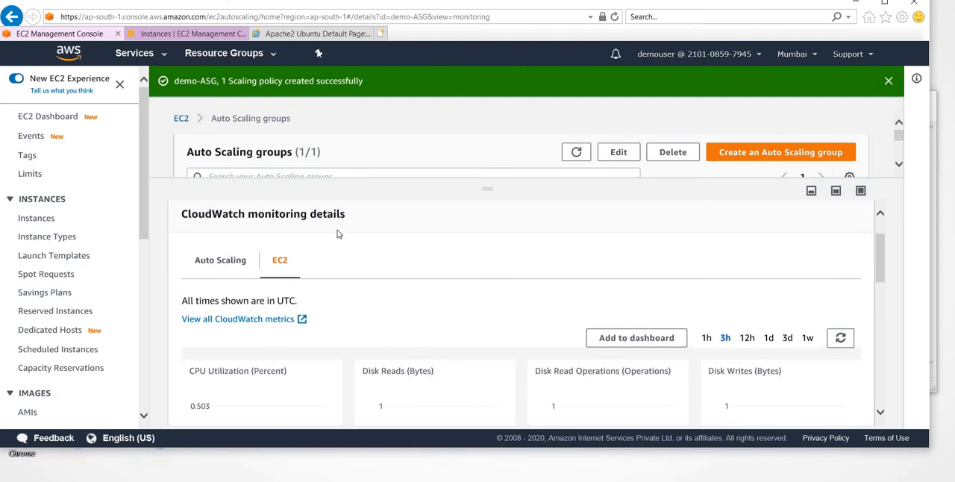
pyautogui.click(811, 191)
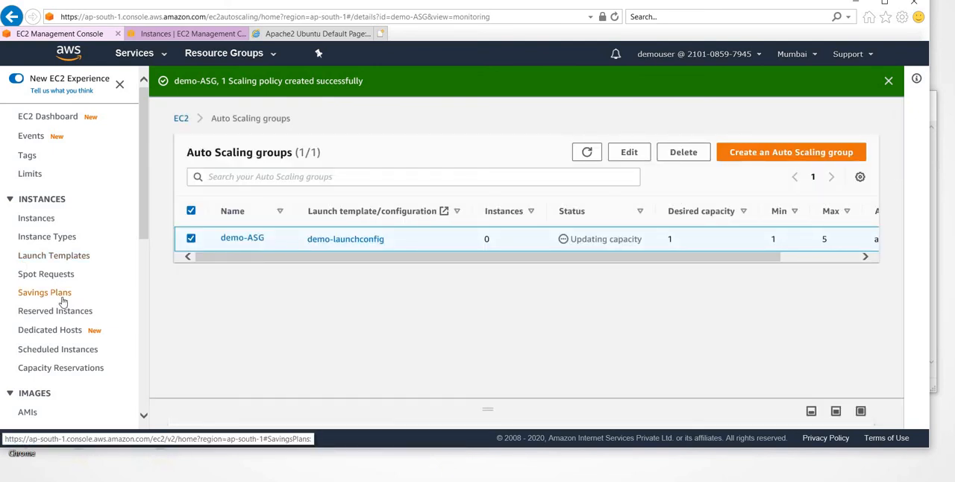
# - Open the EC2 load balancer list and launch Google Chrome
pyautogui.scroll(-5, 64, 302)
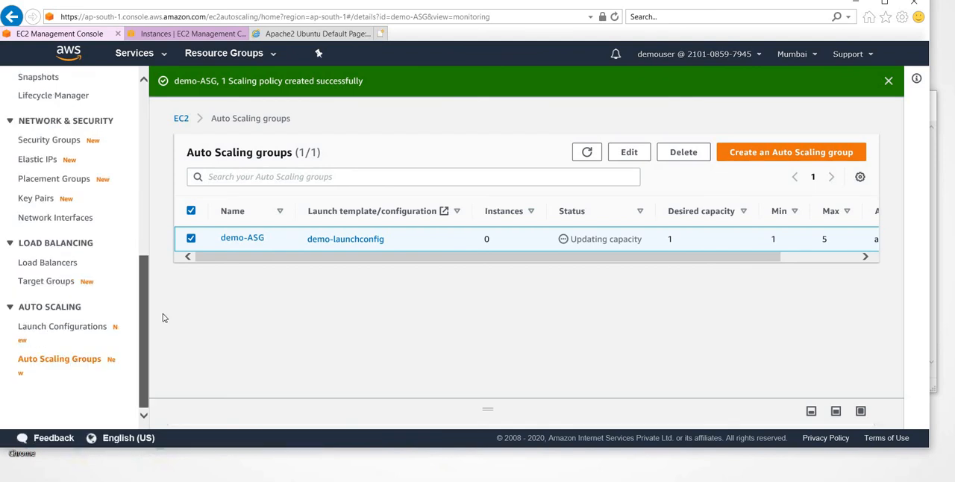
pyautogui.click(47, 262)
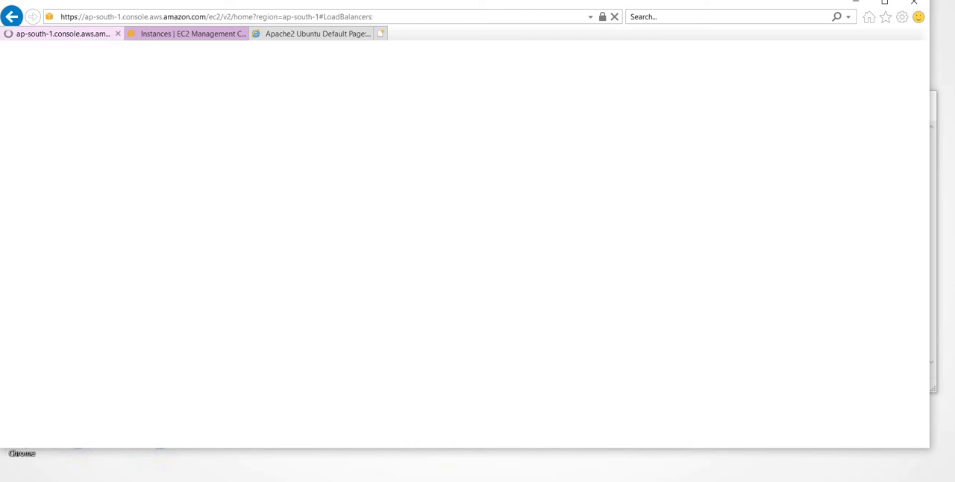
pyautogui.press('super')
pyautogui.write('chomr')
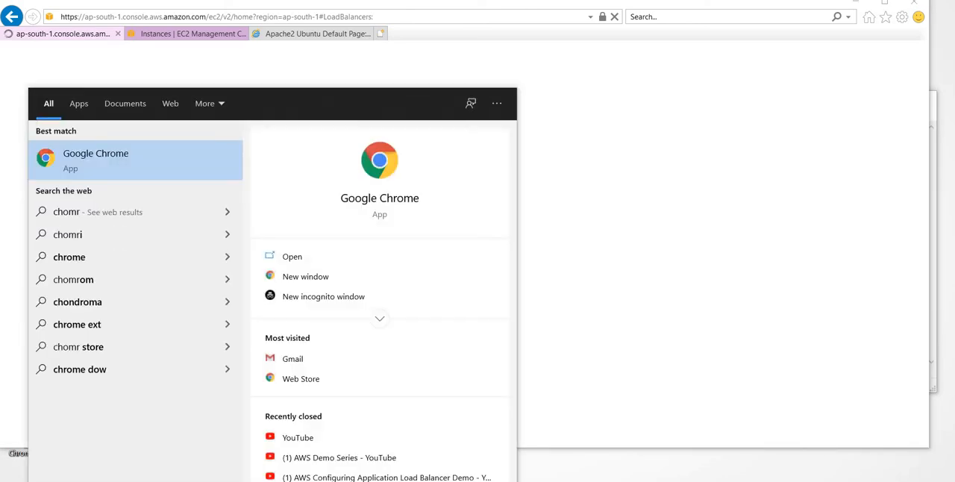
pyautogui.press('Return')
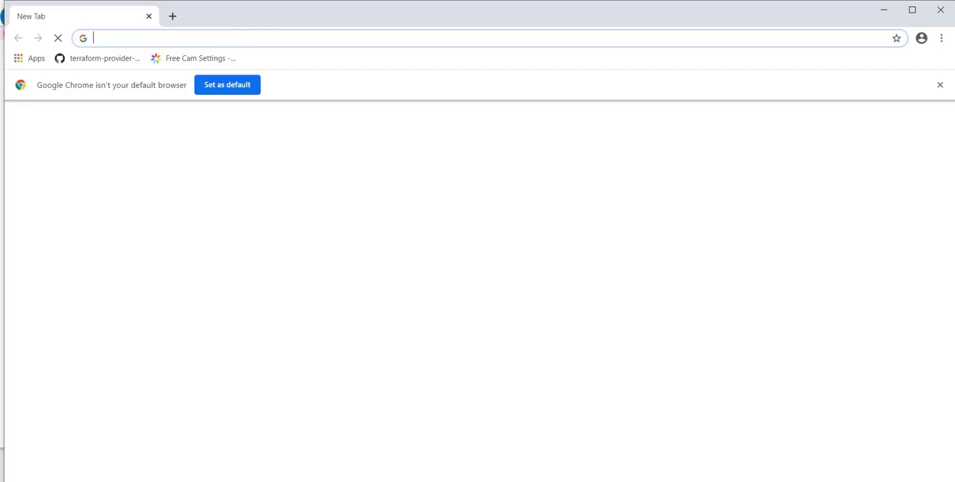
# - Return to the load balancer list in Internet Explorer and copy demo-lb's DNS name, allowing the webpage clipboard access
pyautogui.hotkey('alt', 'Tab')
pyautogui.hotkey('alt', 'Tab')
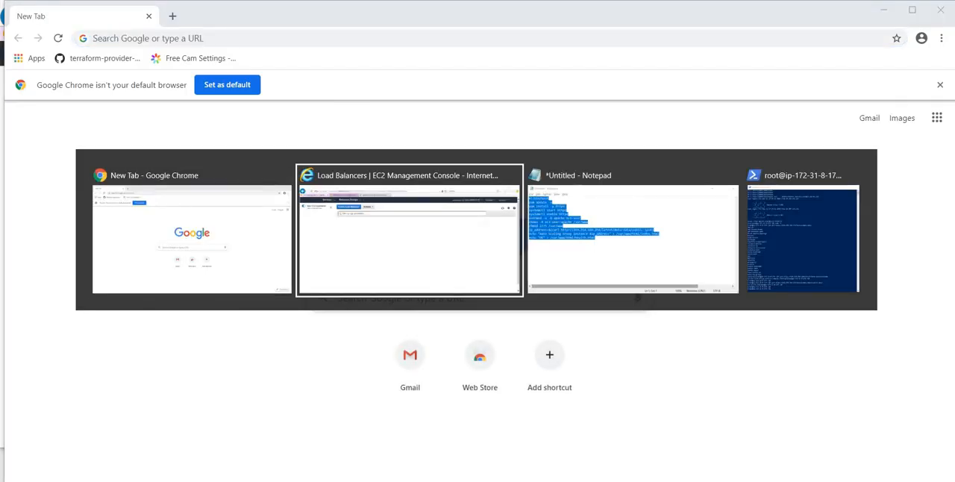
pyautogui.hotkey('alt', 'Tab')
pyautogui.hotkey('alt', 'Tab')
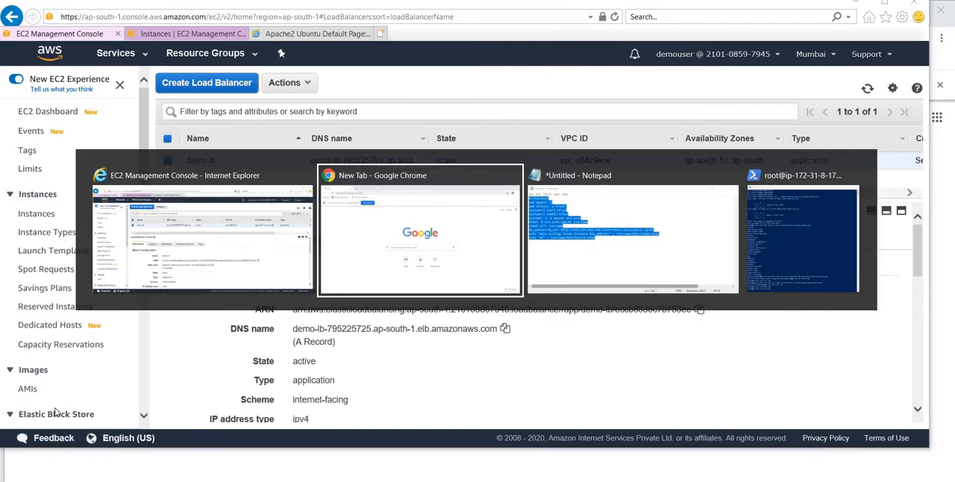
pyautogui.hotkey('alt', 'Tab')
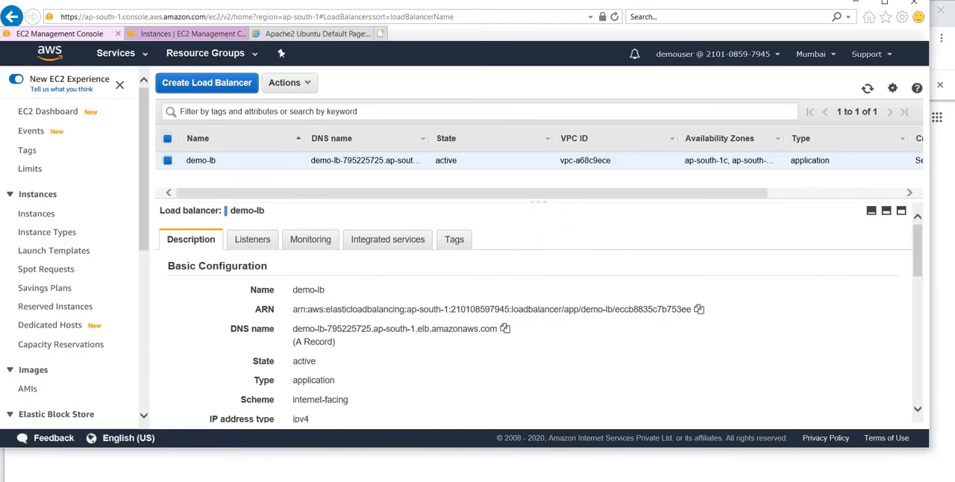
pyautogui.click(505, 329)
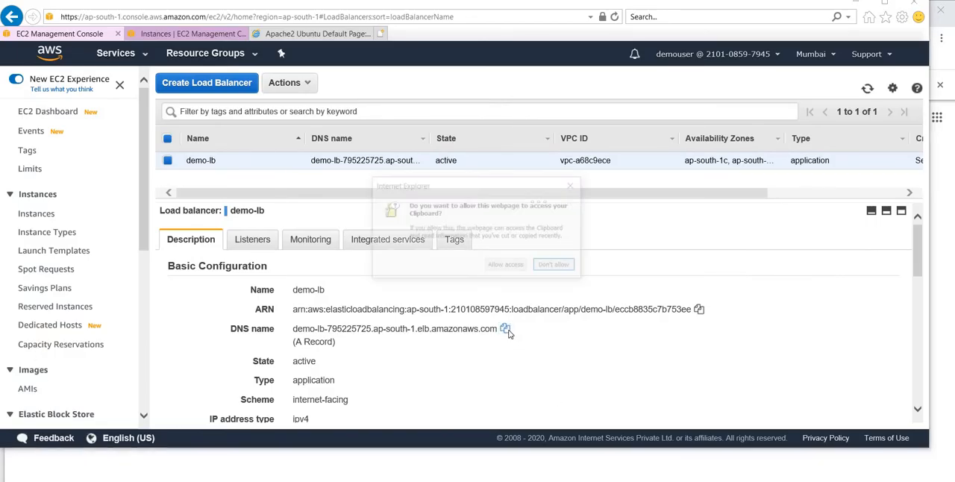
pyautogui.click(507, 264)
# - Load the copied demo-lb DNS name in the new Google Chrome window
pyautogui.hotkey('alt', 'Tab')
pyautogui.click(221, 38)
pyautogui.hotkey('ctrl', 'v')
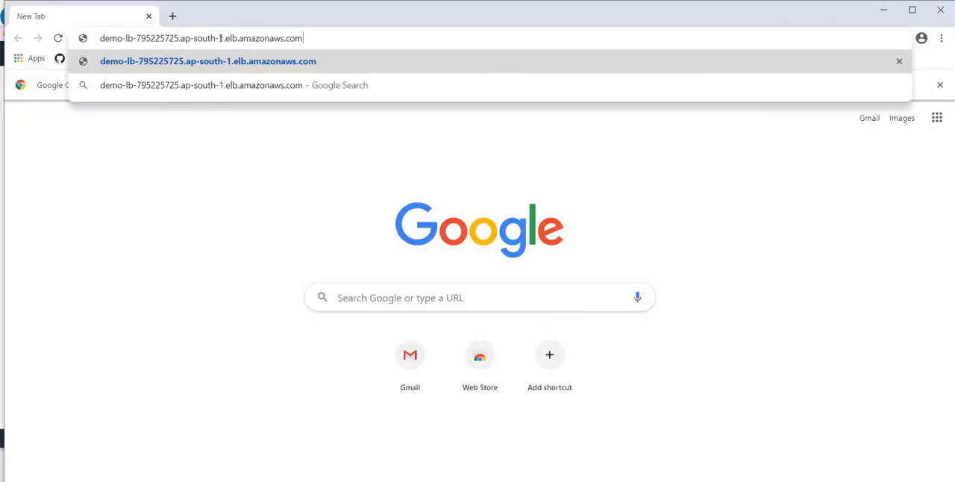
pyautogui.press('Return')
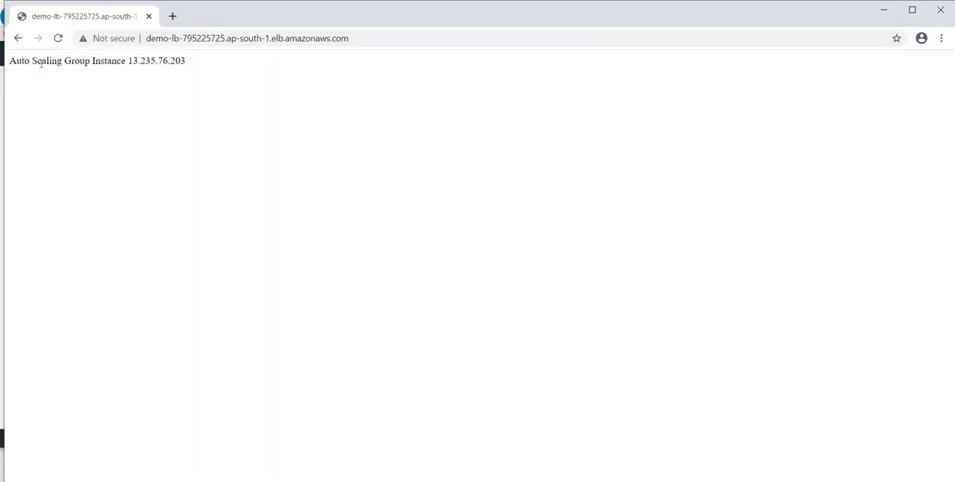
# - Compare the instance IP shown on the demo-lb page with the public IPv4 address of the demoasg instance in Internet Explorer
pyautogui.doubleClick(46, 64)
pyautogui.hotkey('alt', 'Tab')
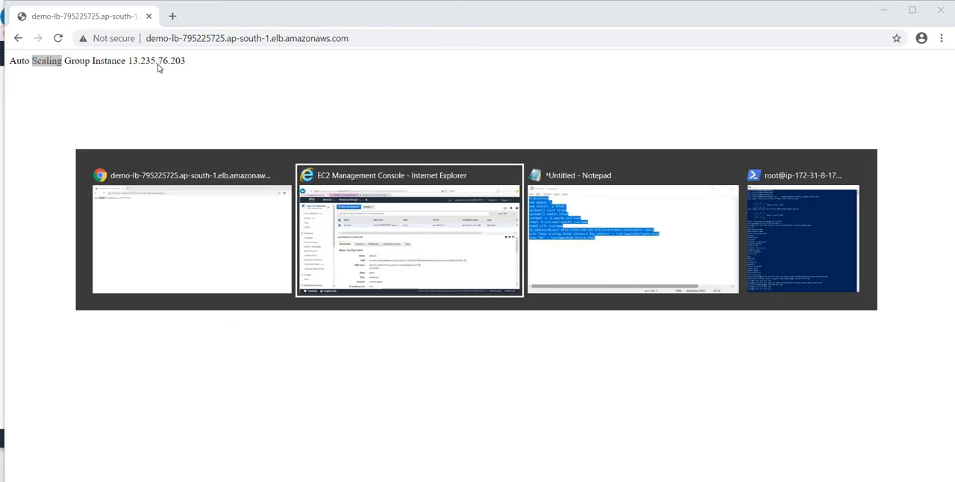
pyautogui.hotkey('alt', 'Tab')
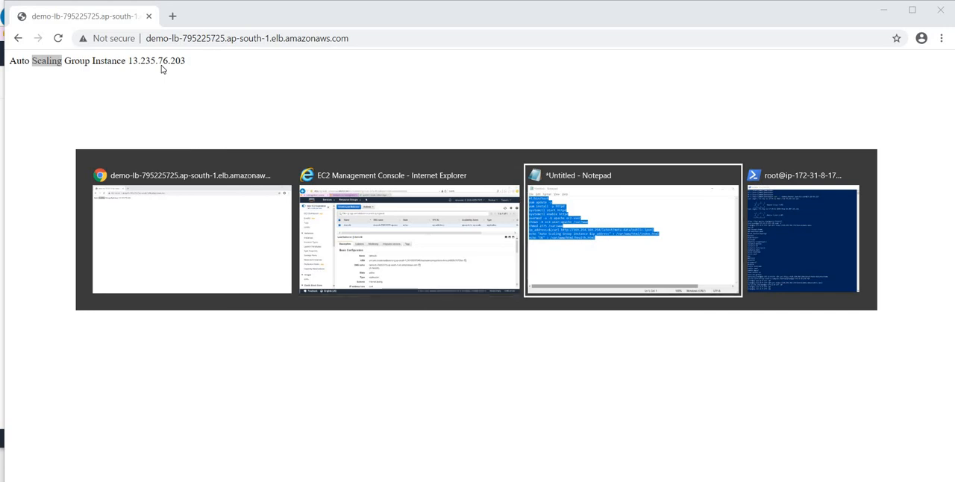
pyautogui.click(363, 228)
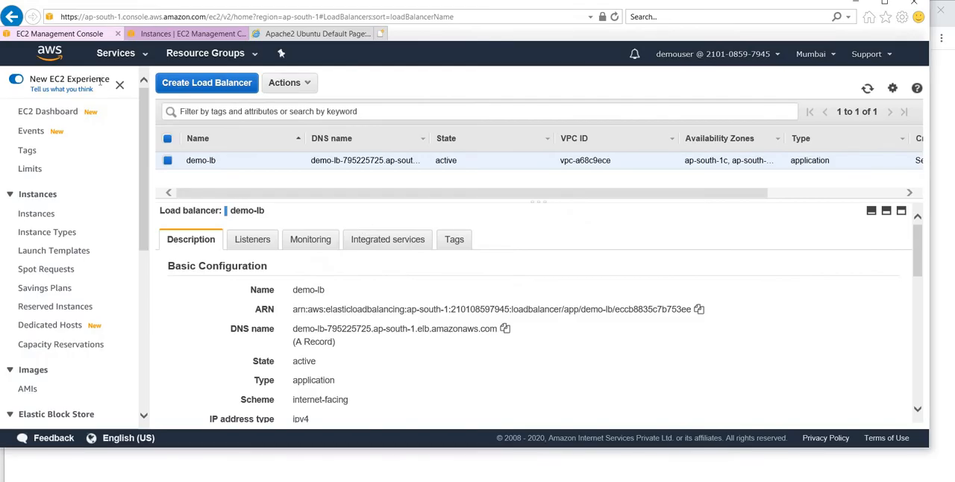
pyautogui.click(190, 33)
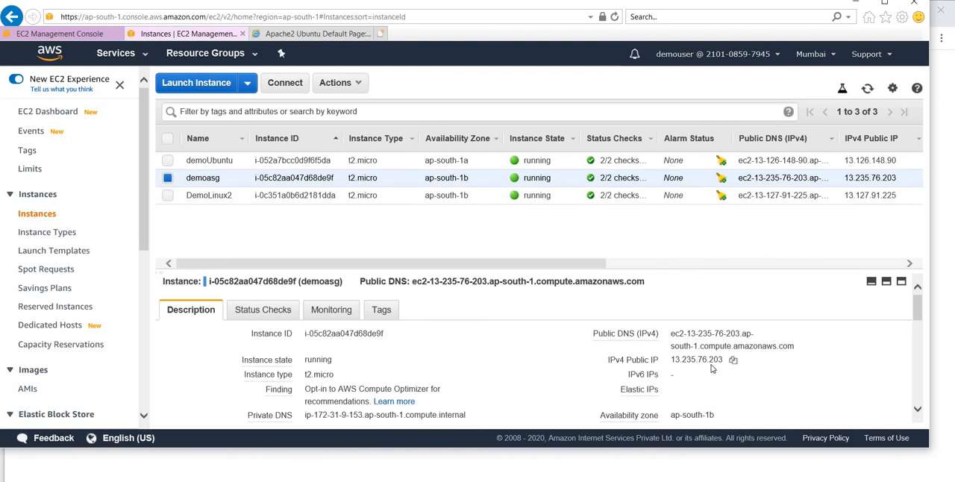
pyautogui.moveTo(724, 368)
# - Switch back to Google Chrome and reload the demo-lb page repeatedly to check the responses from its different target instances
pyautogui.hotkey('alt', 'Tab')
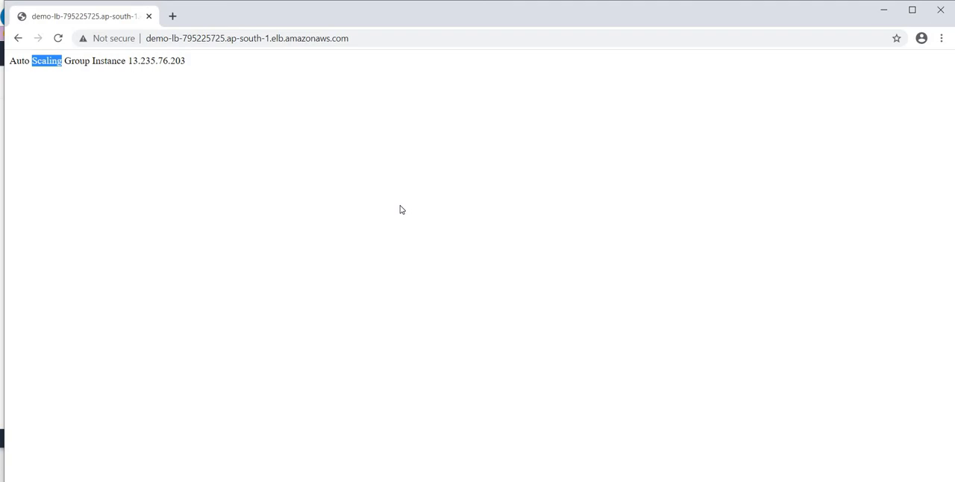
pyautogui.click(57, 38)
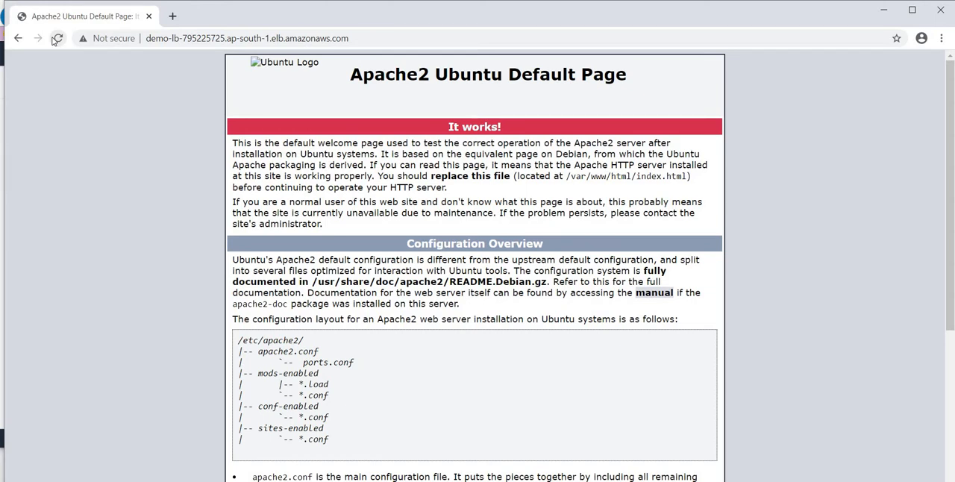
pyautogui.click(56, 39)
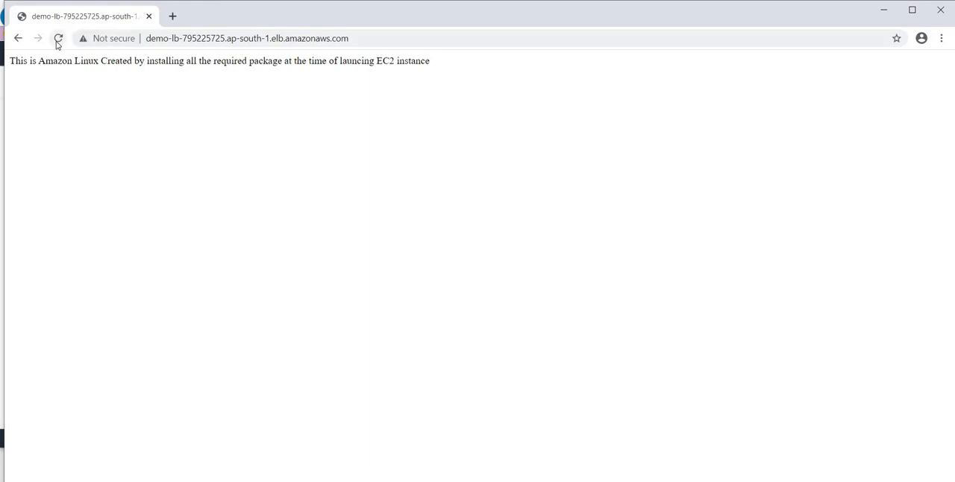
pyautogui.click(58, 38)
pyautogui.click(57, 38)
pyautogui.click(58, 38)
pyautogui.click(58, 39)
pyautogui.click(57, 39)
pyautogui.click(57, 39)
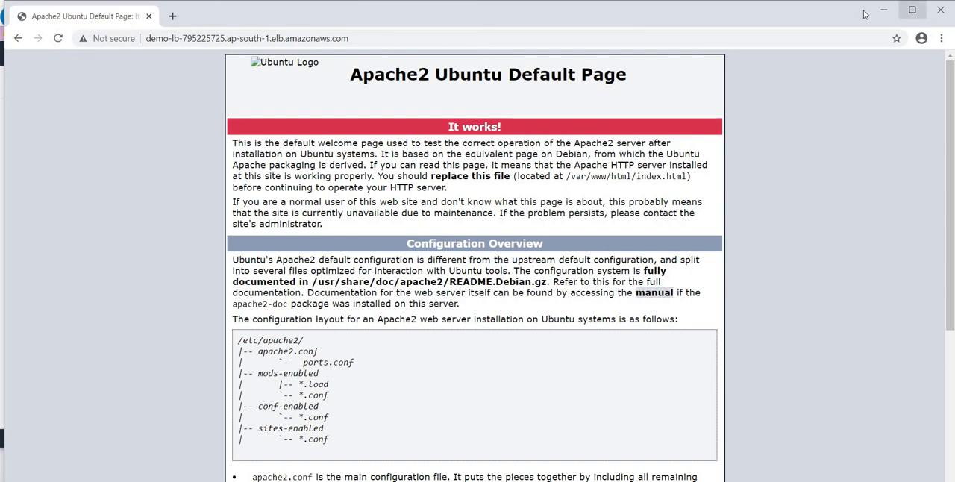
# - Close Google Chrome and open the details of the Demo-Target target group in the EC2 console
pyautogui.click(939, 9)
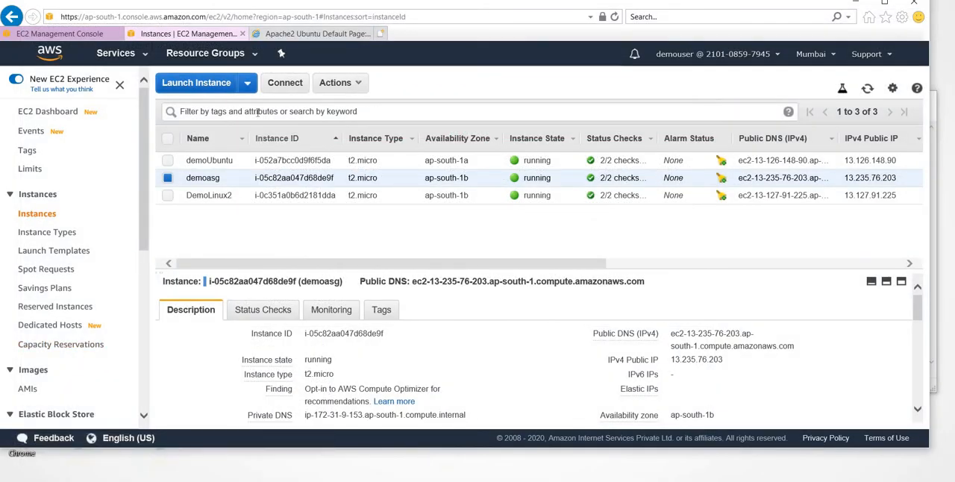
pyautogui.click(247, 88)
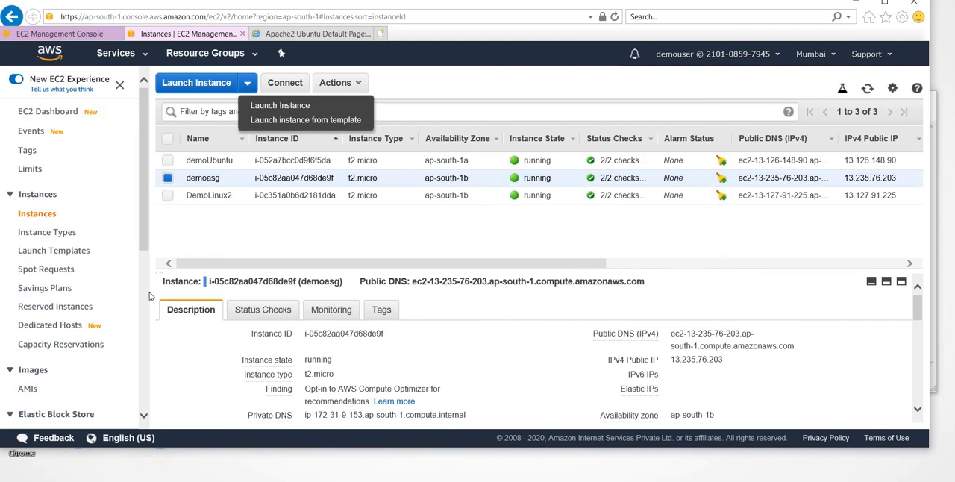
pyautogui.scroll(-5, 97, 325)
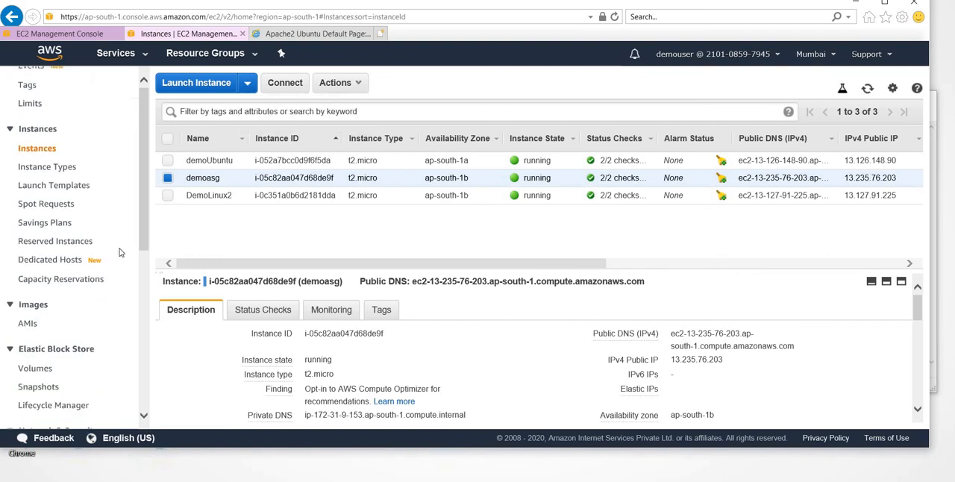
pyautogui.scroll(-2, 65, 343)
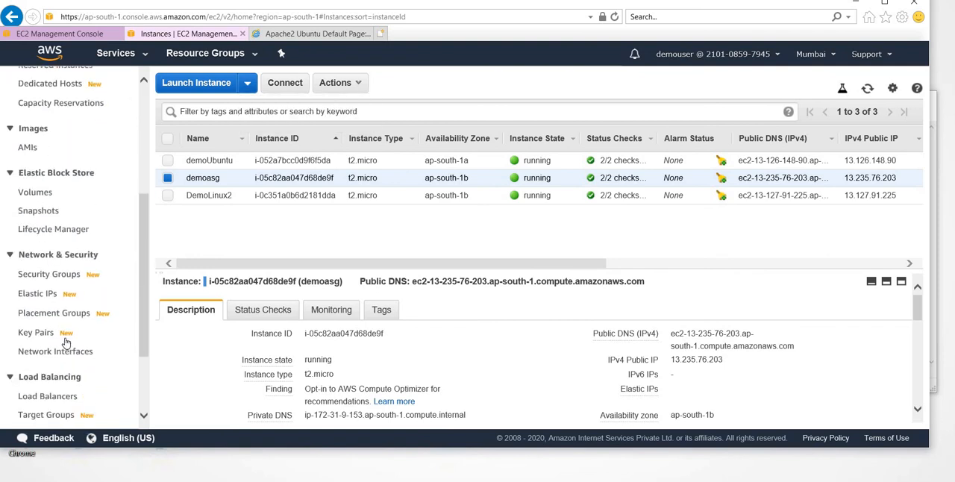
pyautogui.click(57, 370)
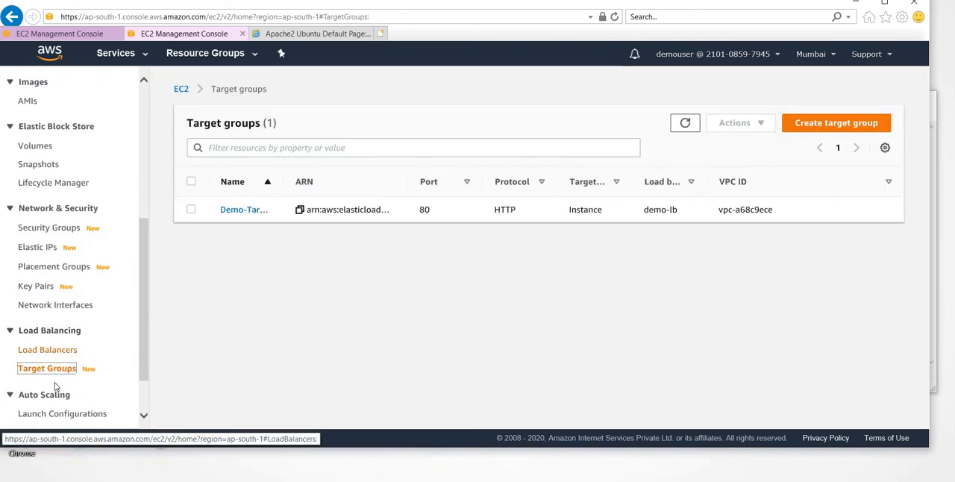
pyautogui.click(190, 211)
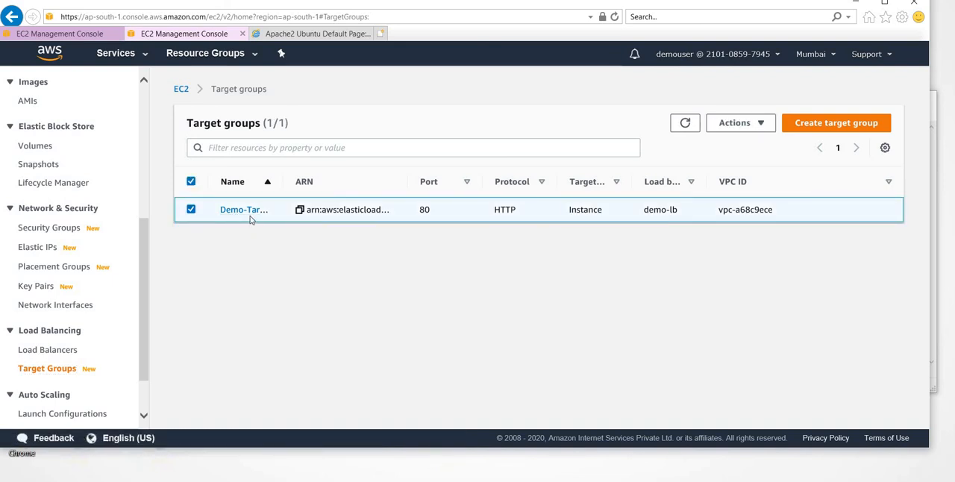
pyautogui.click(245, 211)
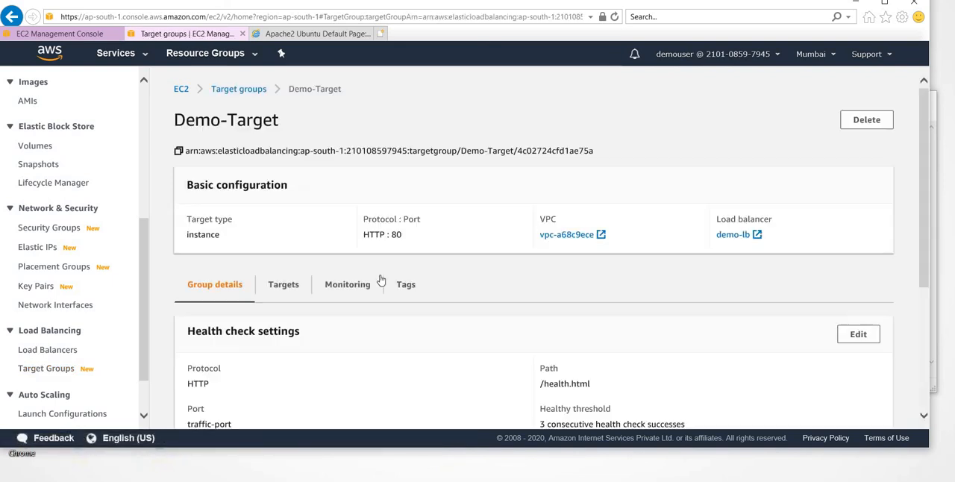
# - Examine Demo-Target's health check settings, its Healthy Hosts monitoring graph and the status of its registered targets
pyautogui.scroll(-3, 380, 277)
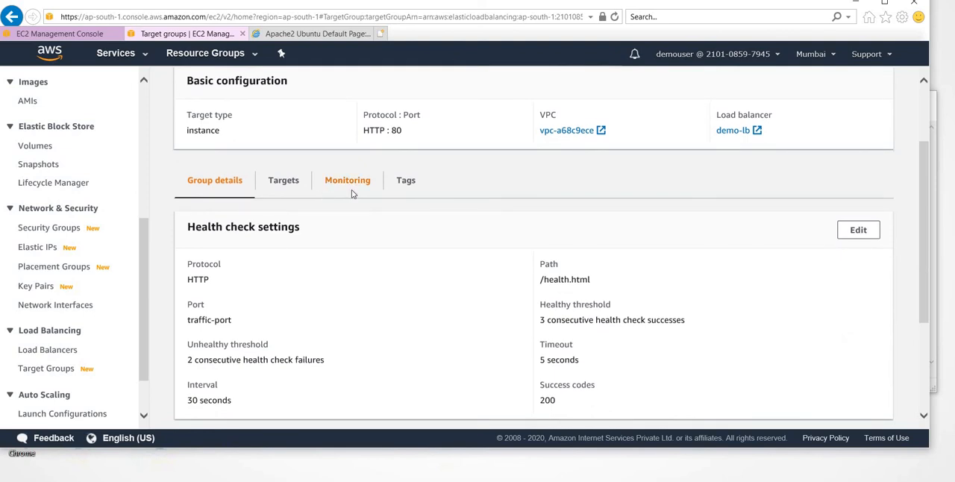
pyautogui.click(349, 191)
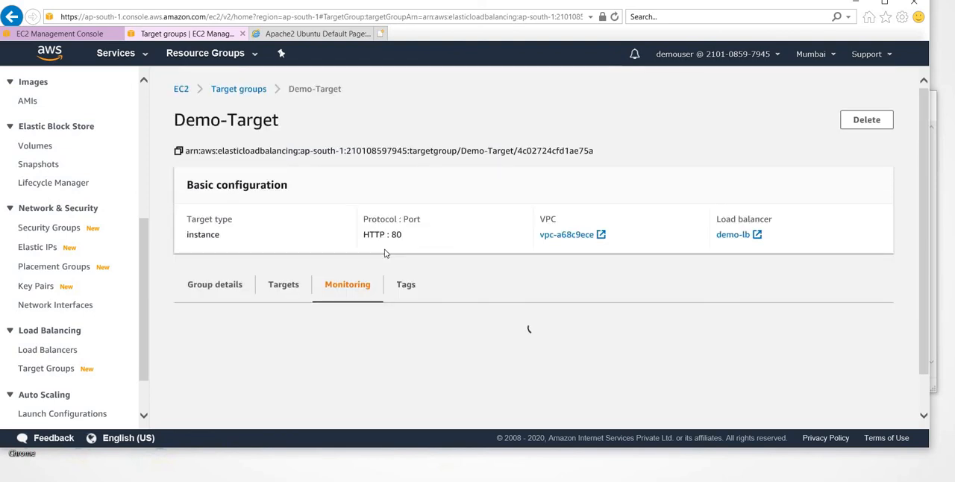
pyautogui.scroll(-1, 386, 253)
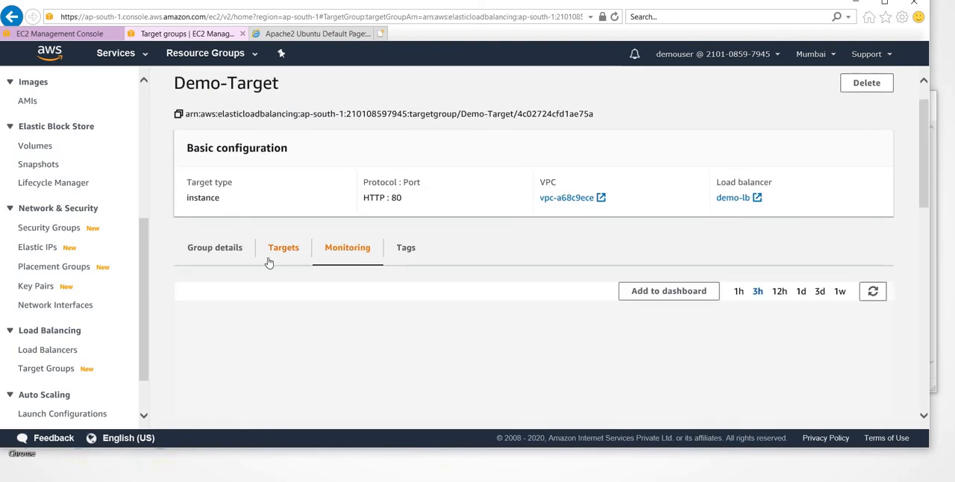
pyautogui.scroll(-1, 309, 284)
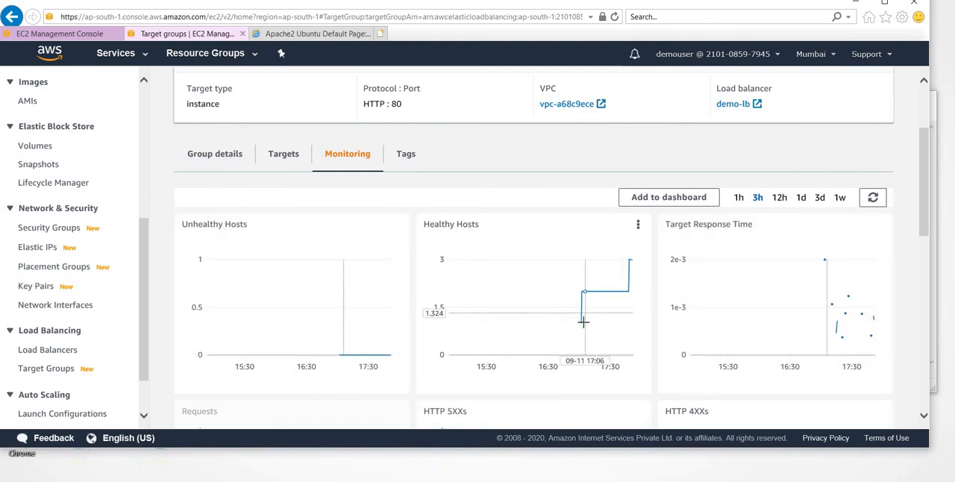
pyautogui.moveTo(582, 294)
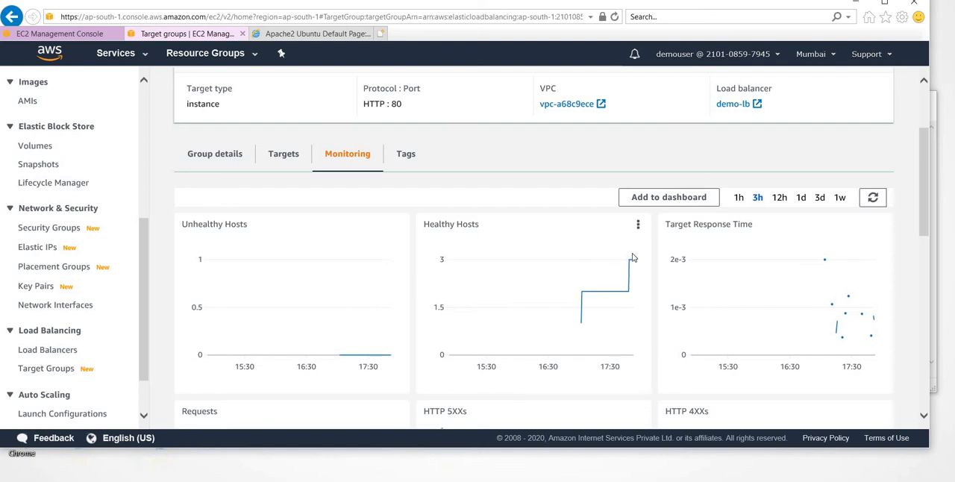
pyautogui.moveTo(631, 260)
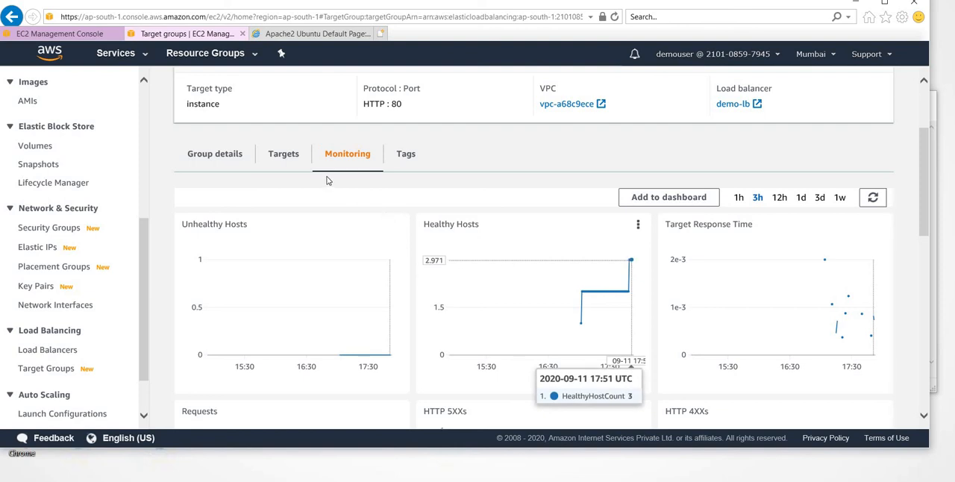
pyautogui.click(278, 152)
pyautogui.scroll(-1, 454, 268)
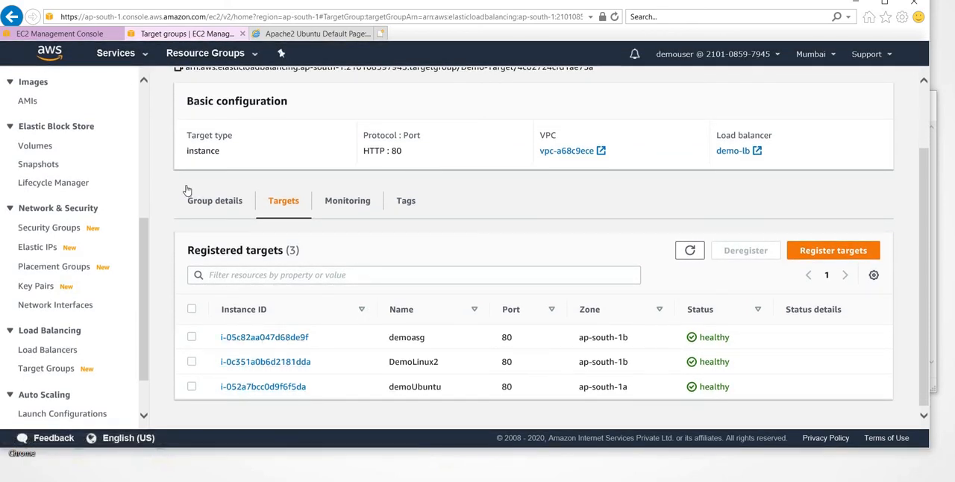
# - Open the EC2 service in a new tab and list its running instances
pyautogui.click(144, 54)
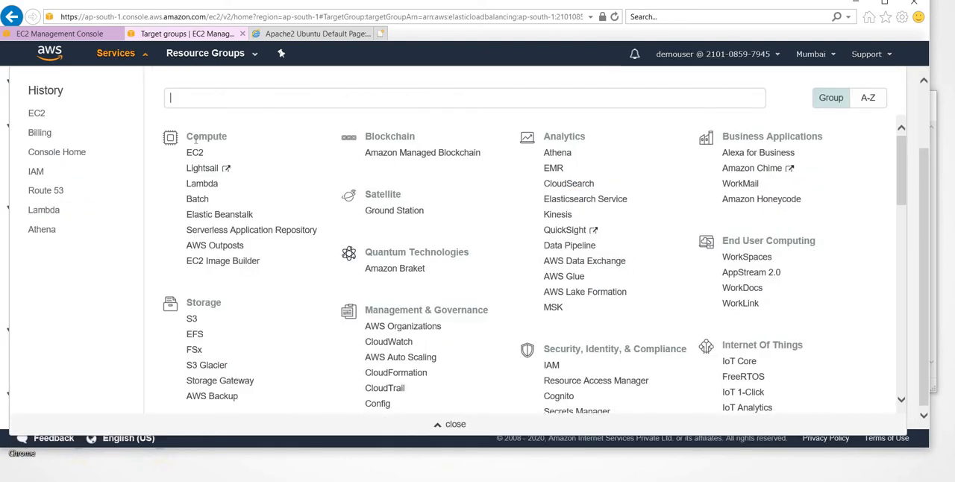
pyautogui.rightClick(200, 158)
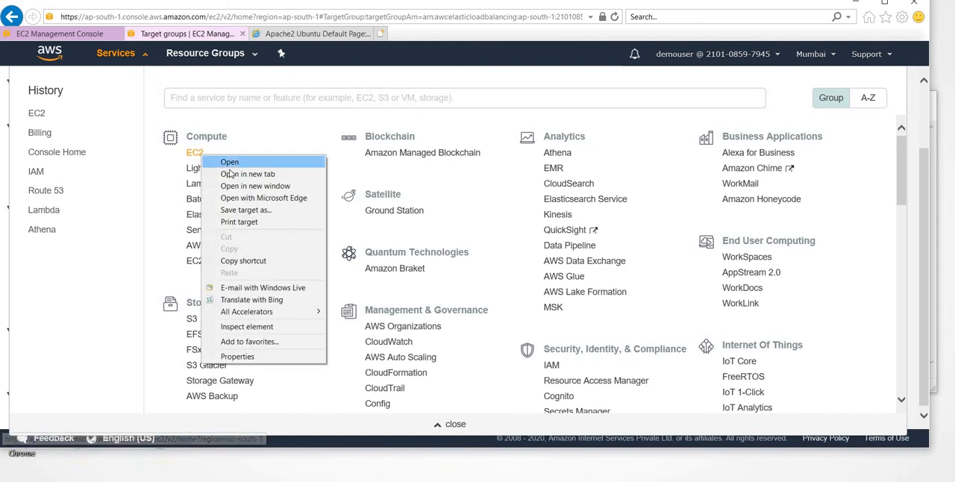
pyautogui.click(233, 174)
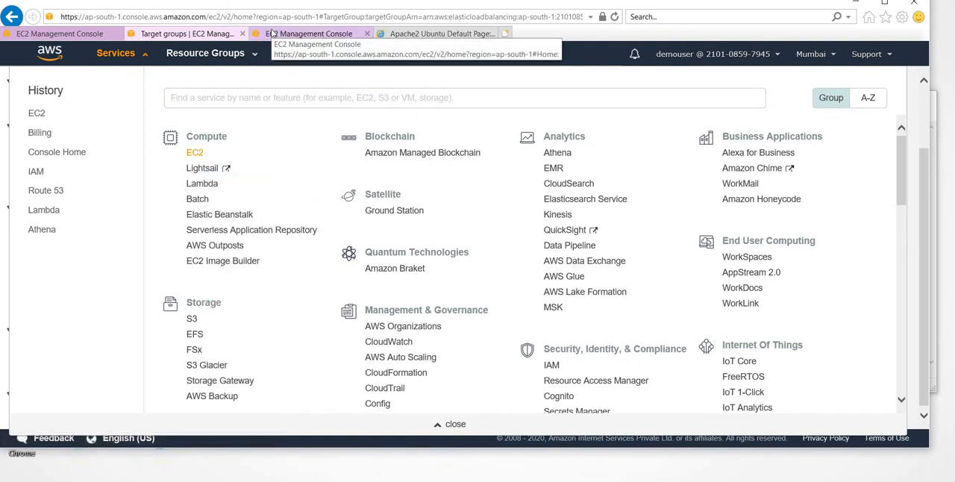
pyautogui.click(270, 33)
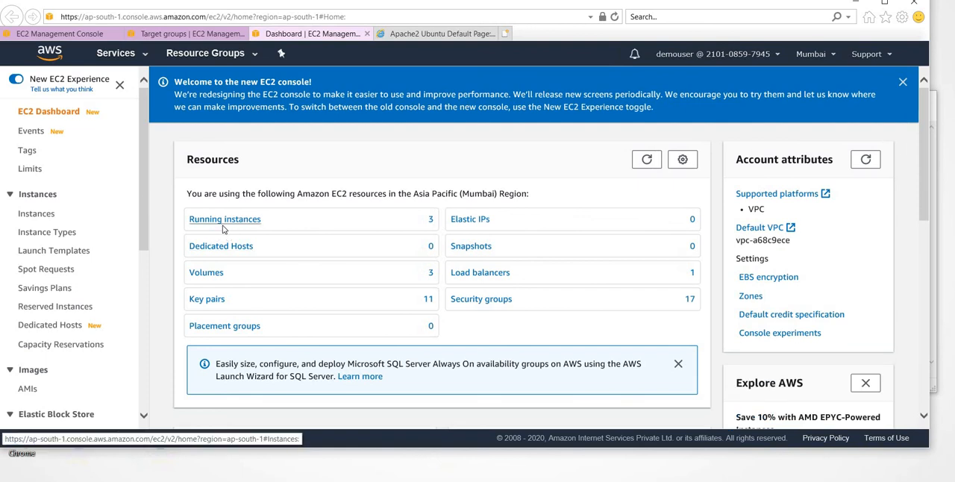
pyautogui.click(222, 221)
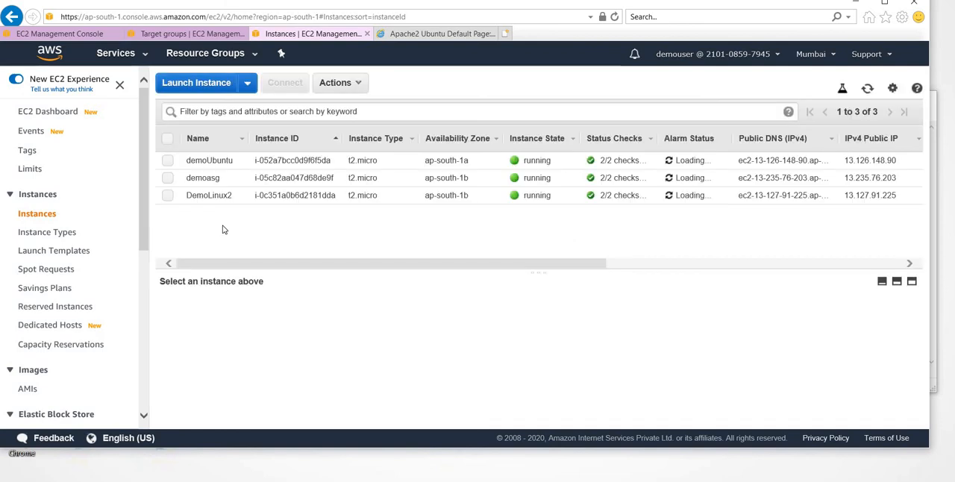
# - Terminate the demoasg instance from the instances list
pyautogui.click(167, 178)
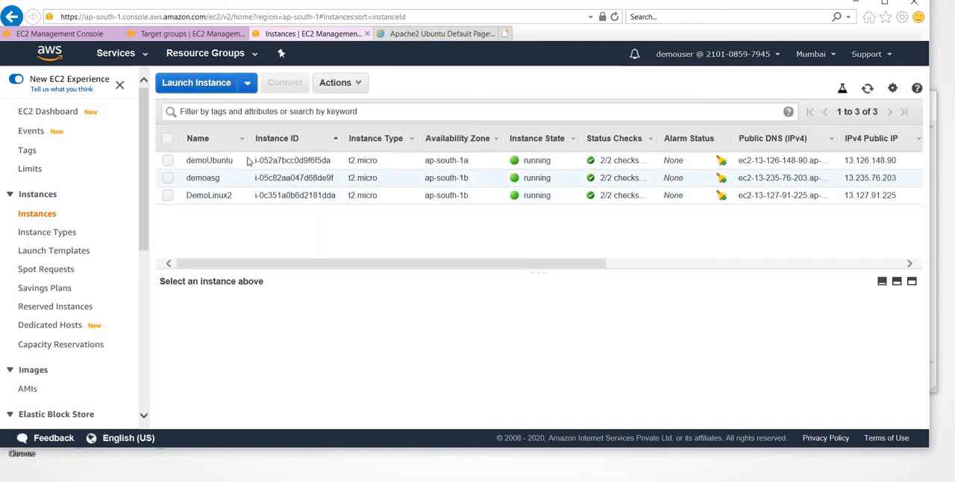
pyautogui.click(358, 83)
pyautogui.moveTo(382, 168)
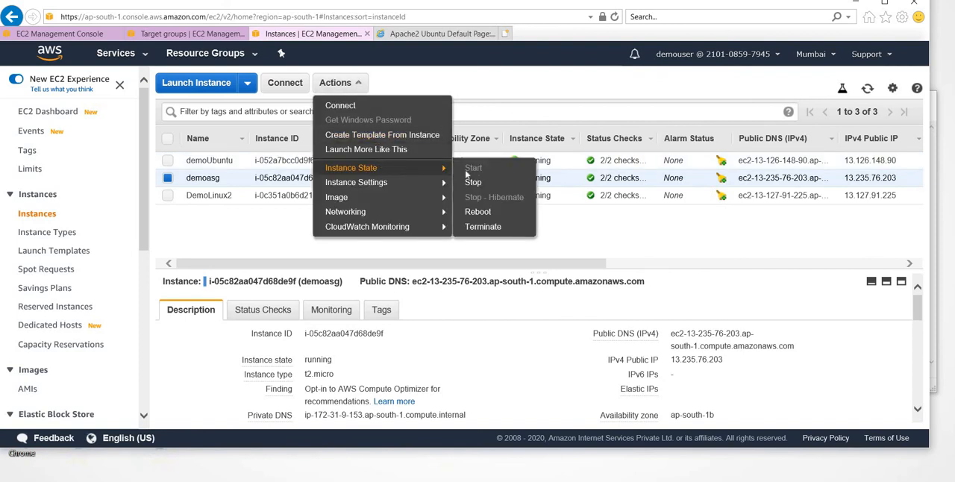
pyautogui.click(493, 227)
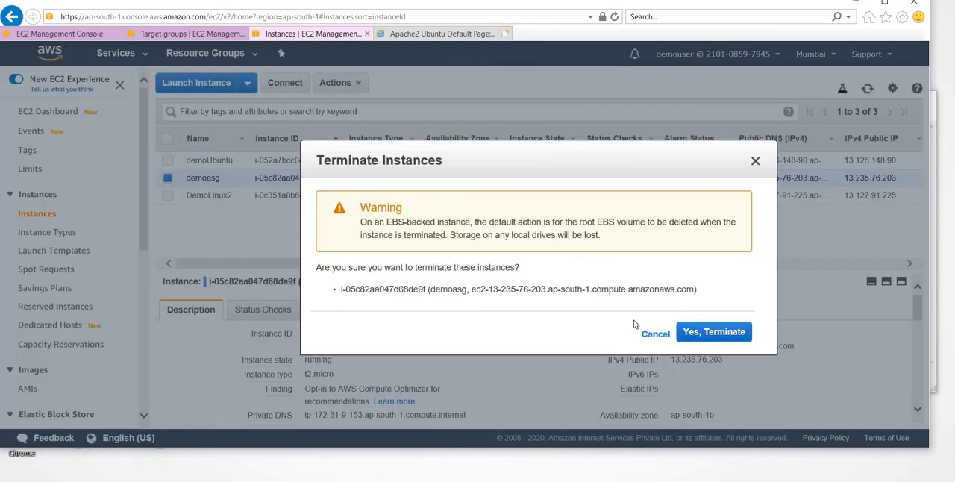
pyautogui.click(701, 337)
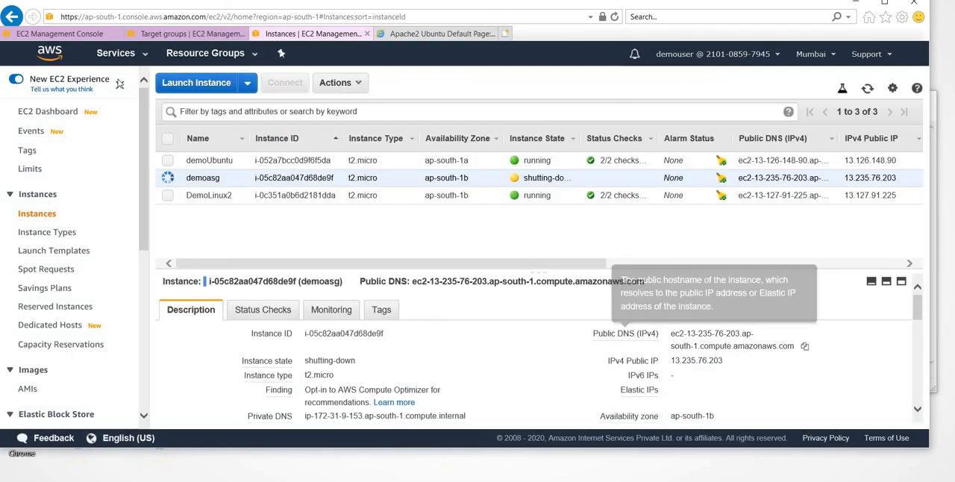
# - Open the demo-ASG Auto Scaling group's details and check its minimum capacity
pyautogui.click(60, 33)
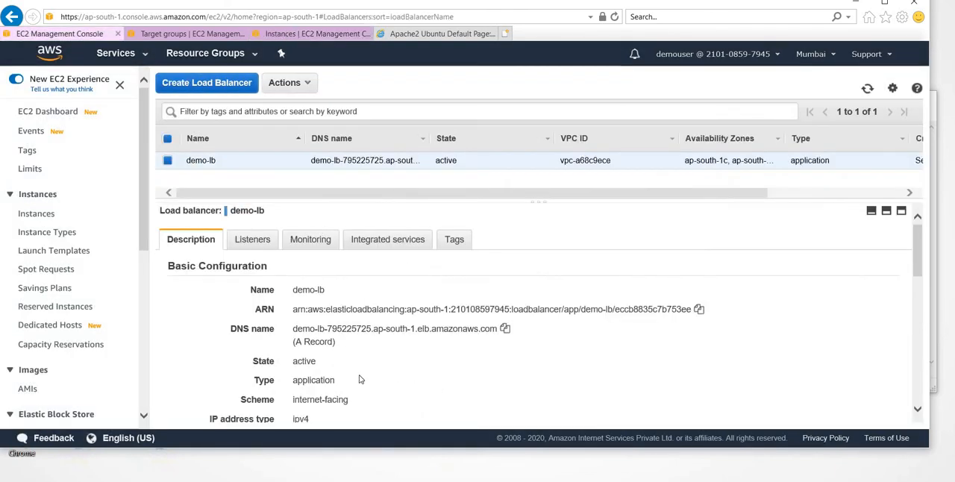
pyautogui.scroll(-1, 359, 380)
pyautogui.scroll(-3, 41, 328)
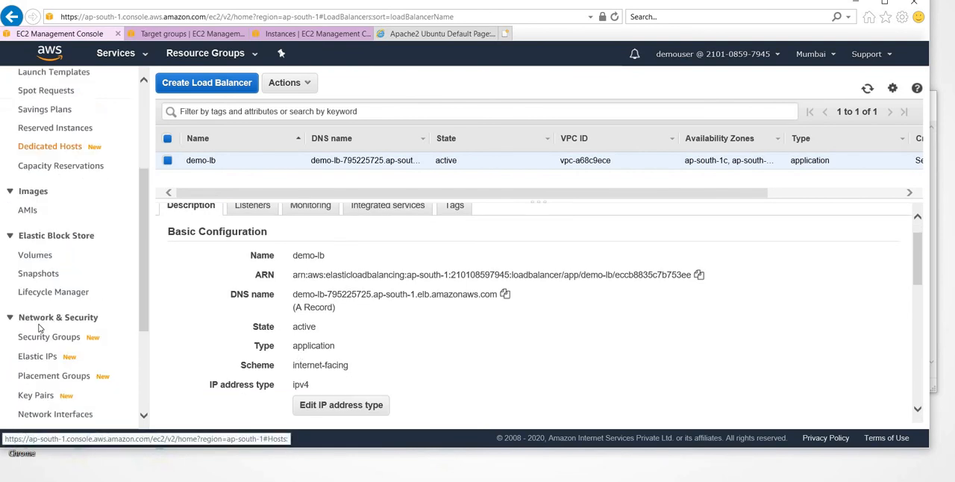
pyautogui.scroll(-3, 42, 328)
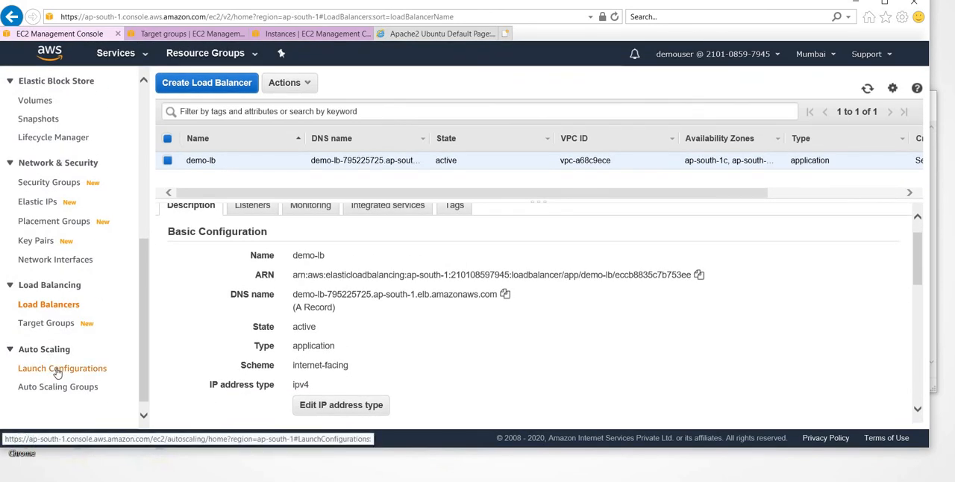
pyautogui.click(64, 388)
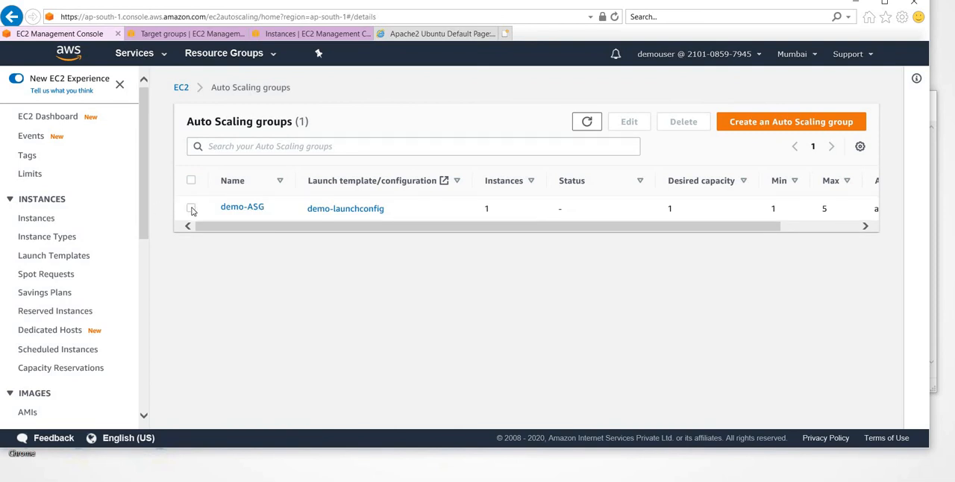
pyautogui.click(191, 209)
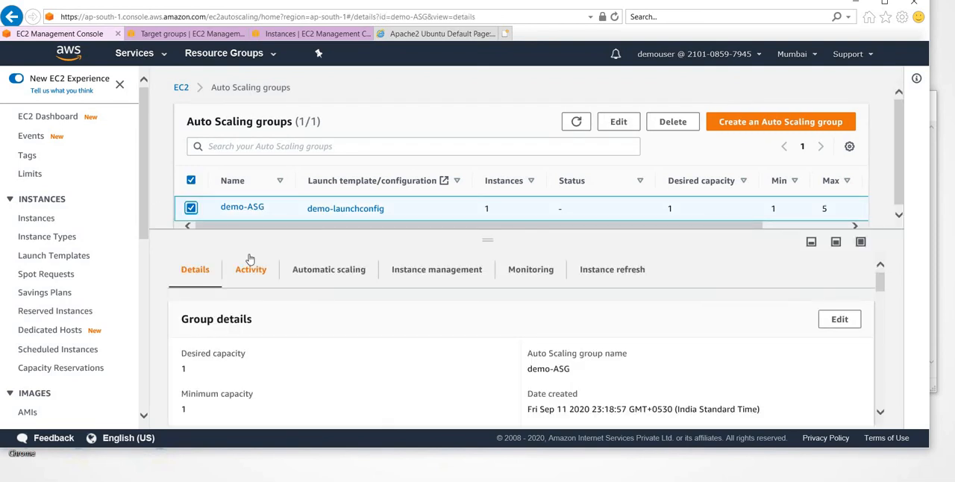
pyautogui.scroll(-2, 250, 258)
pyautogui.moveTo(183, 306); pyautogui.dragTo(209, 331)
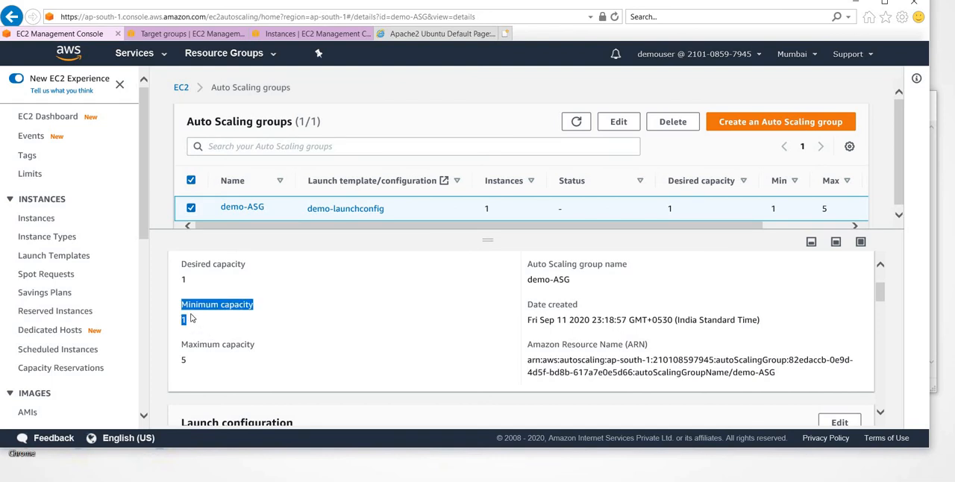
# - Return to the EC2 instances list and refresh it to check the state of the demoasg instance
pyautogui.click(183, 34)
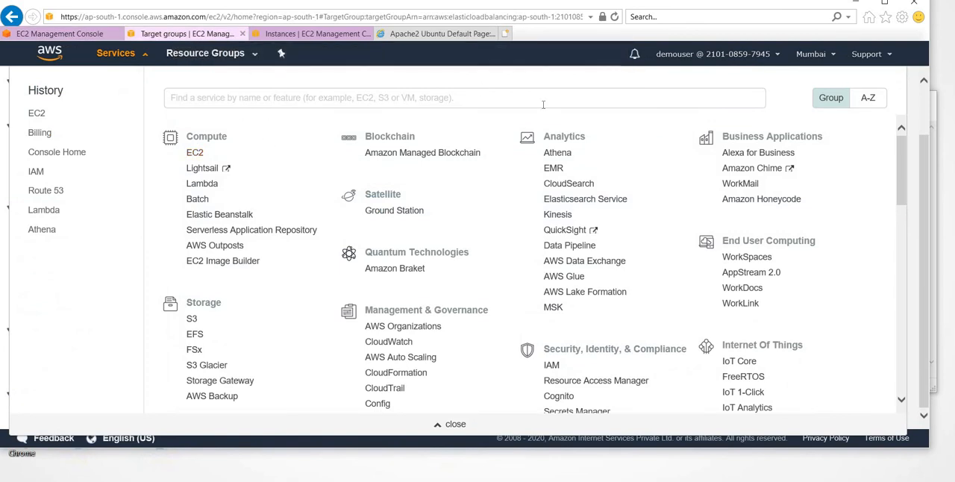
pyautogui.click(317, 34)
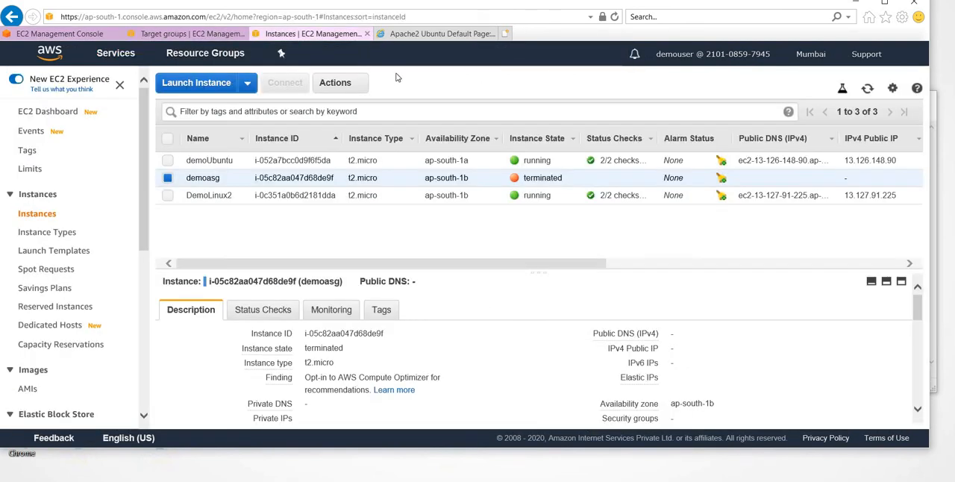
pyautogui.click(867, 90)
pyautogui.click(867, 90)
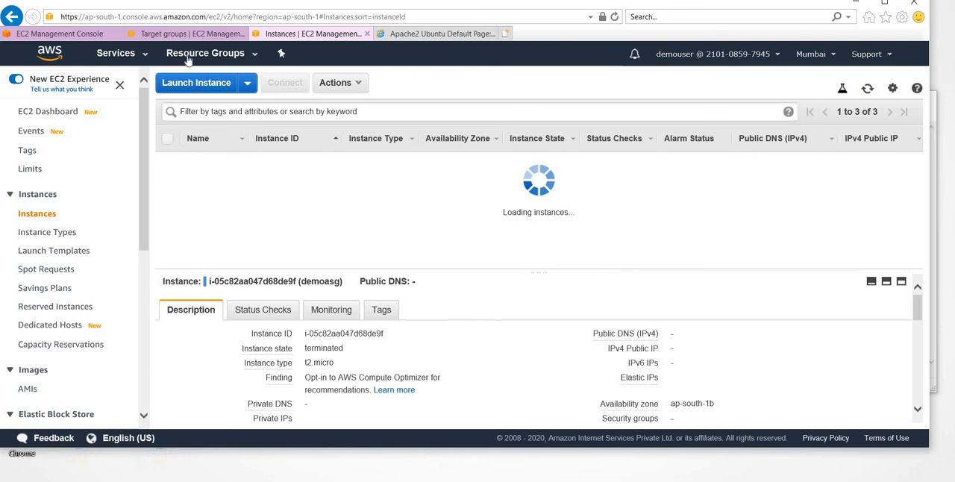
# - Return to the Demo-Target page, dismiss the services overview and review the registered targets
pyautogui.click(172, 35)
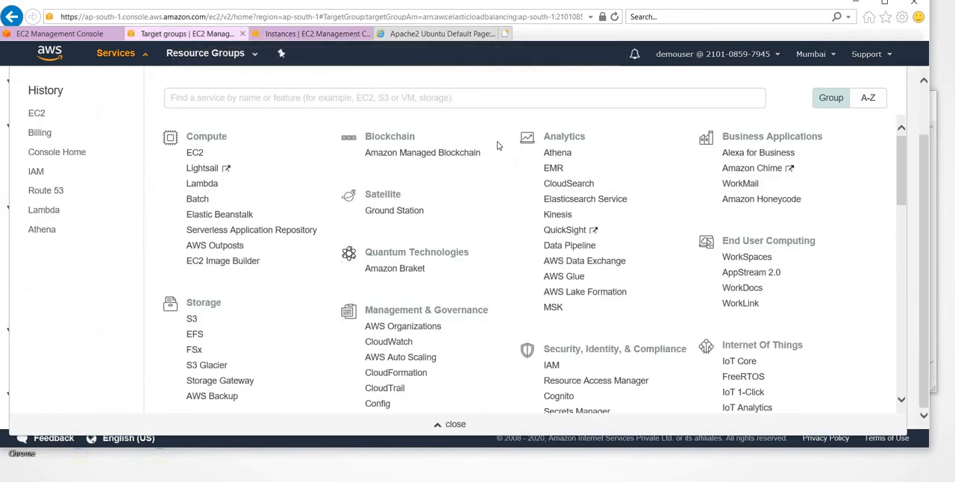
pyautogui.click(921, 282)
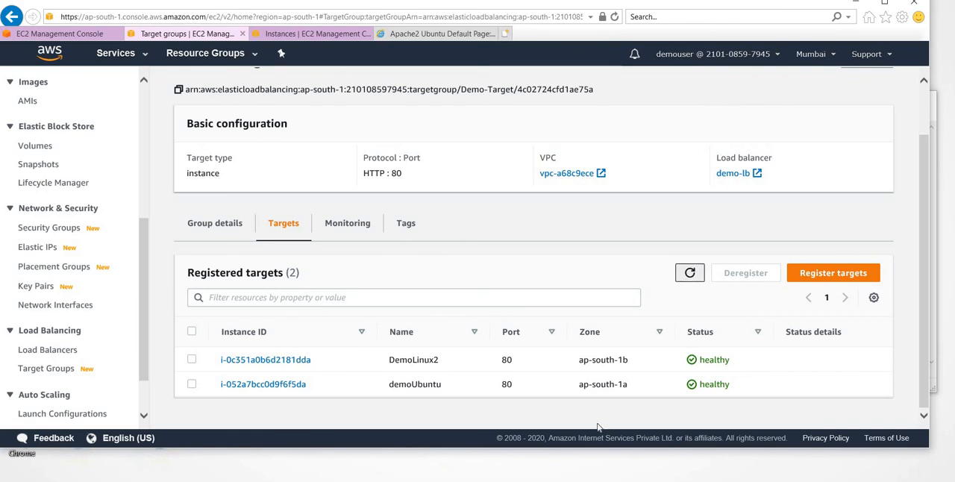
pyautogui.scroll(1, 597, 365)
pyautogui.scroll(-1, 648, 303)
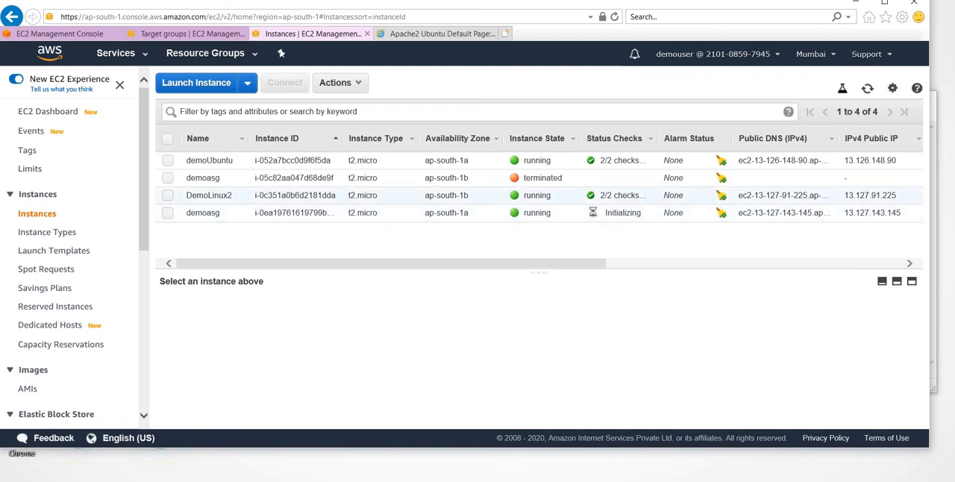
# - Examine the Healthy Hosts graph in Demo-Target's monitoring metrics
pyautogui.click(190, 37)
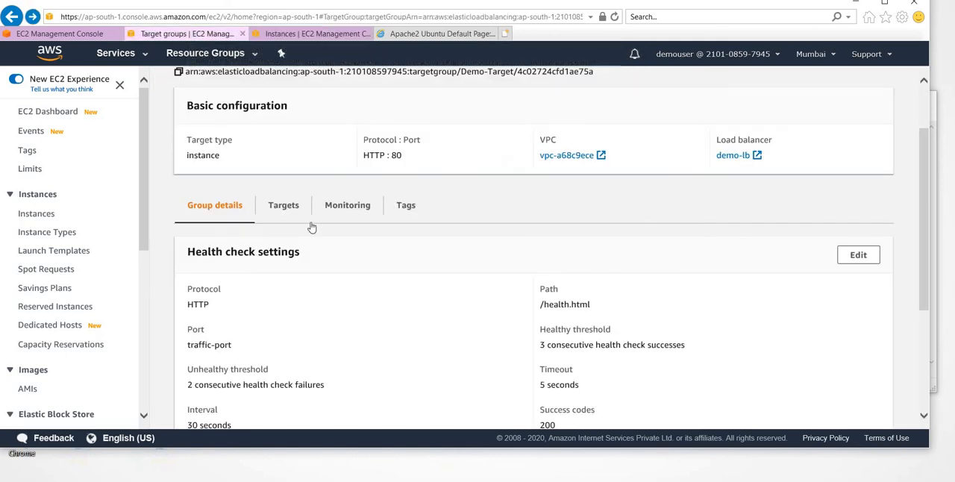
pyautogui.click(347, 216)
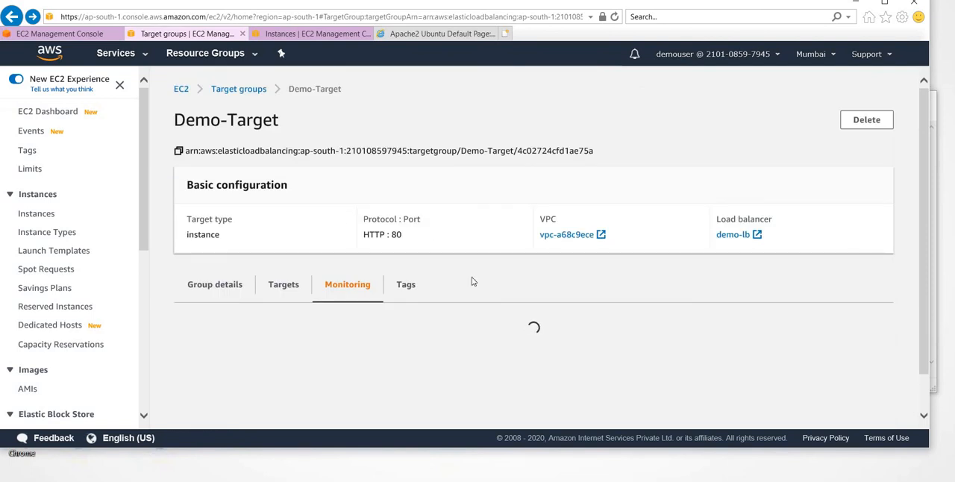
pyautogui.scroll(-3, 471, 281)
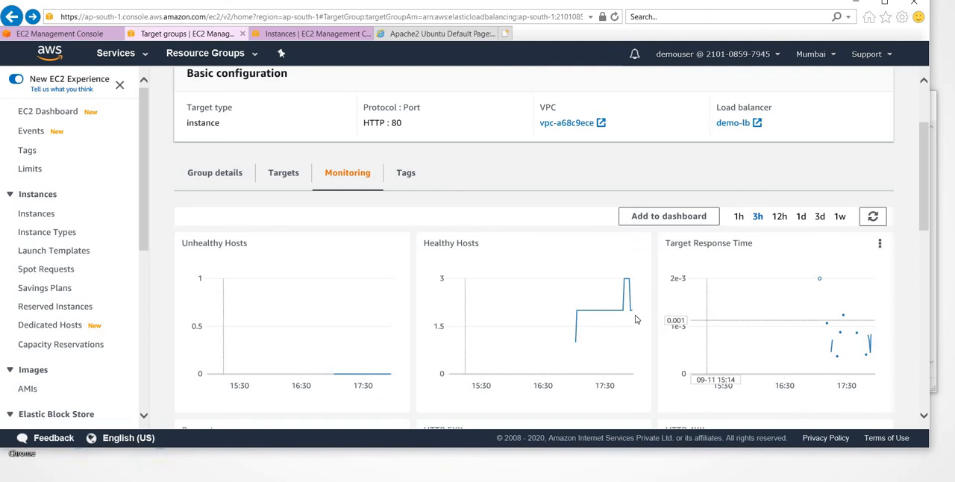
pyautogui.moveTo(632, 312)
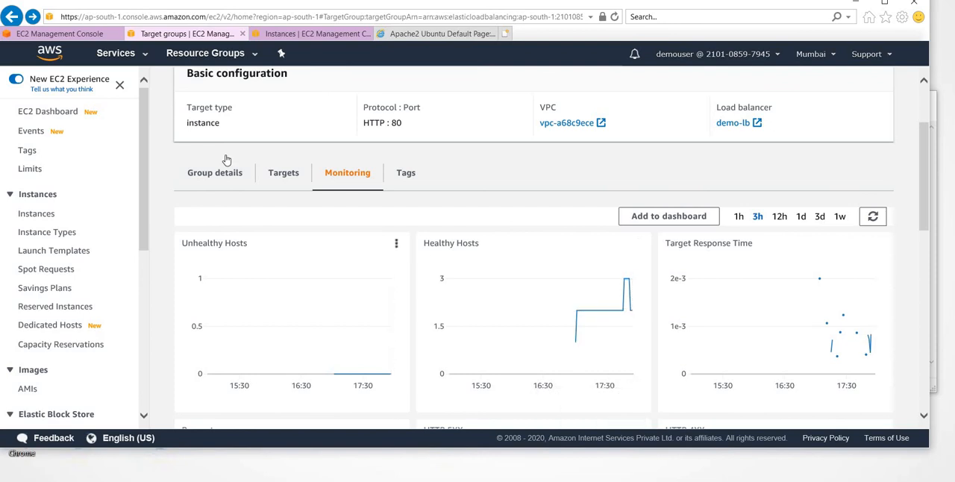
# - Refresh Demo-Target's registered targets to check their health, and show the details of the running demoasg instance in the instances list
pyautogui.click(280, 182)
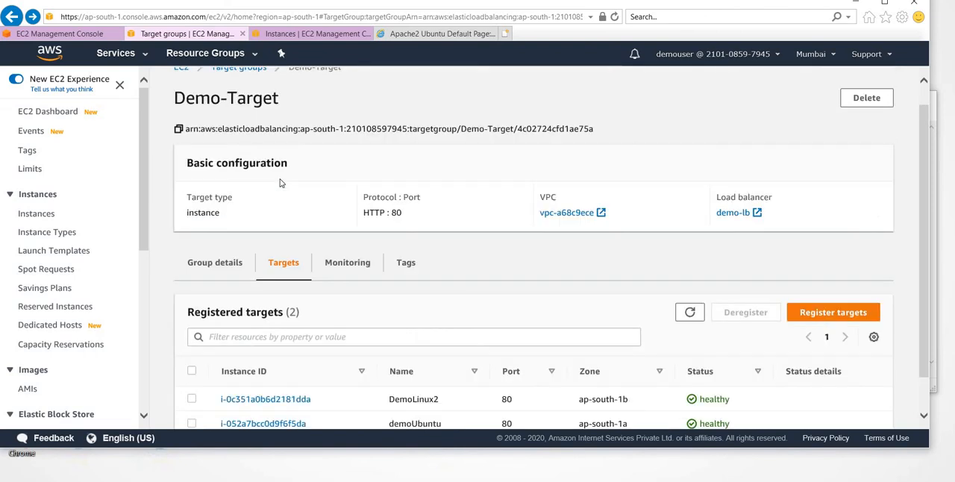
pyautogui.scroll(-1, 477, 252)
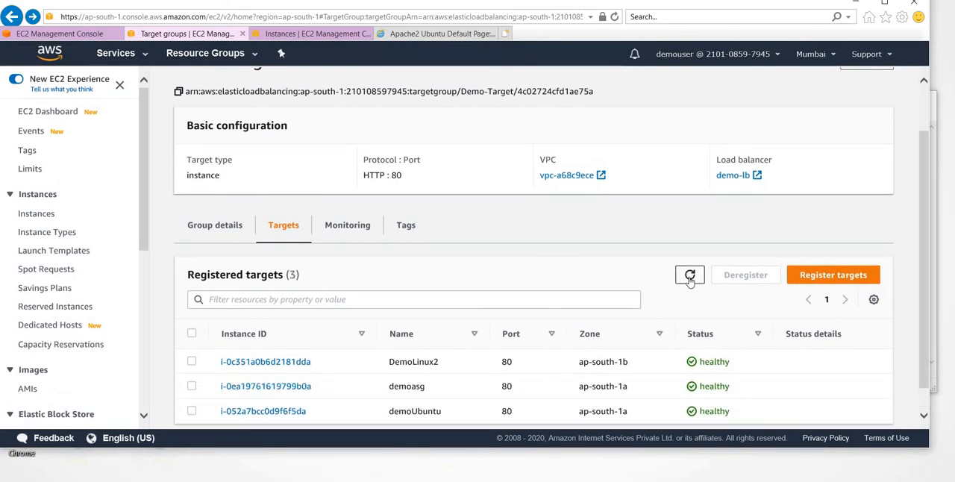
pyautogui.click(690, 275)
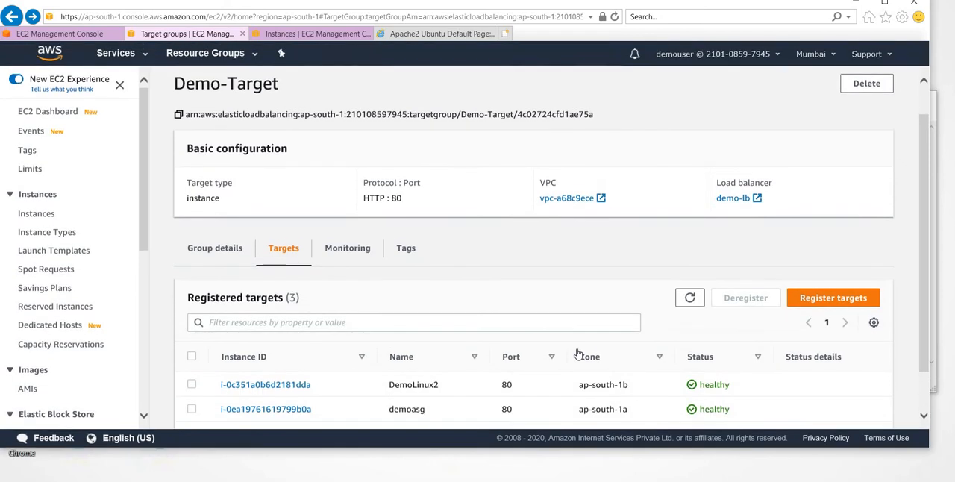
pyautogui.scroll(-1, 577, 352)
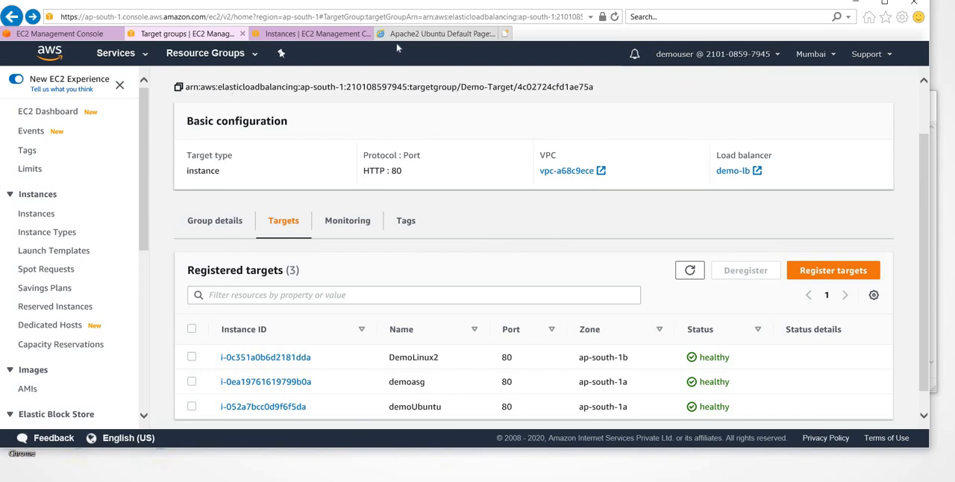
pyautogui.click(338, 35)
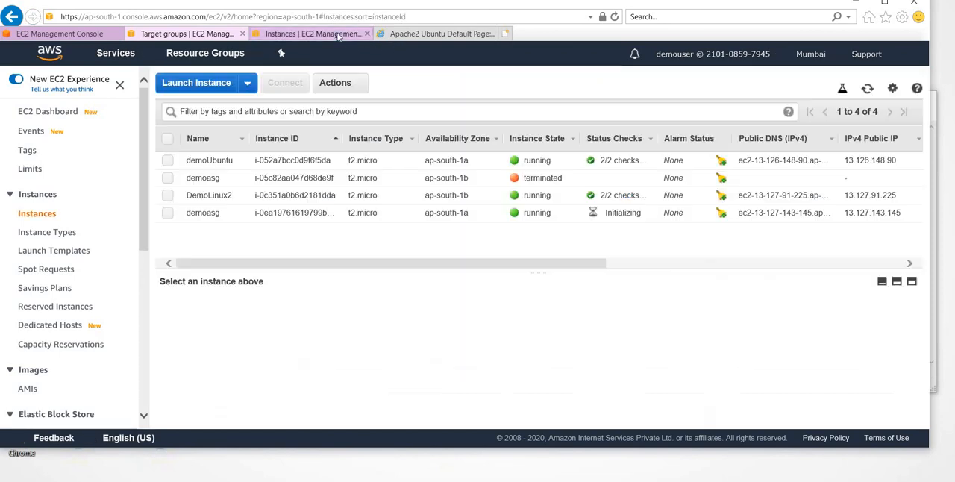
pyautogui.click(167, 215)
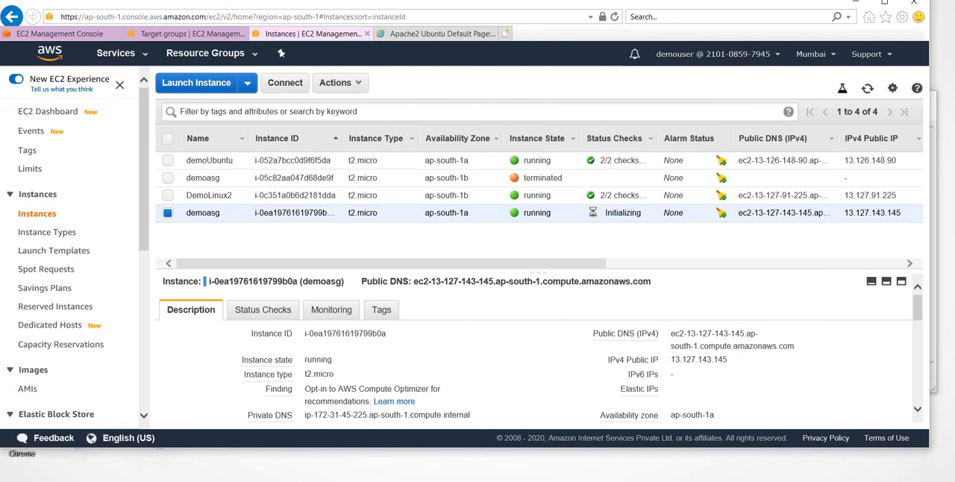
# - Switch to Google Chrome and load the load balancer address demo-lb-795225725.ap-south-1.elb.amazonaws.com
pyautogui.press('super')
pyautogui.write('cho')
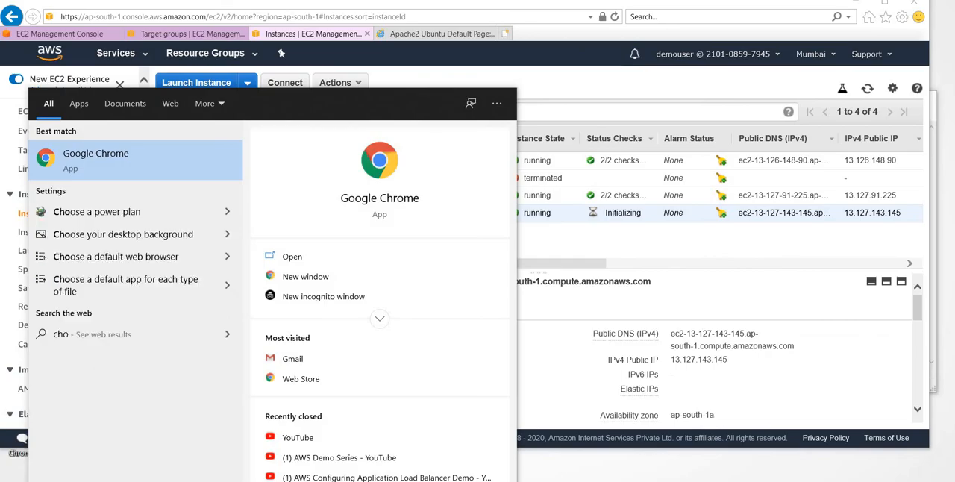
pyautogui.press('Return')
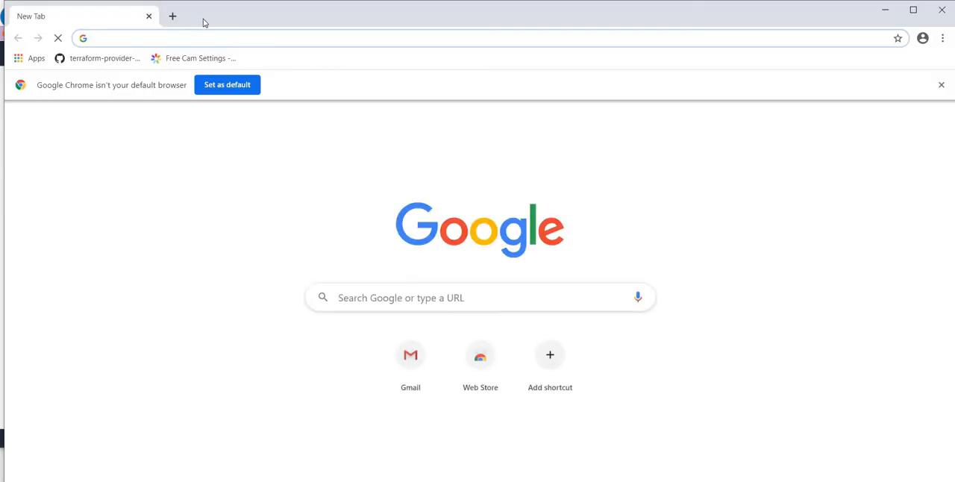
pyautogui.write('demo-lb-795225725.ap-south-1.elb.amazonaws.com')
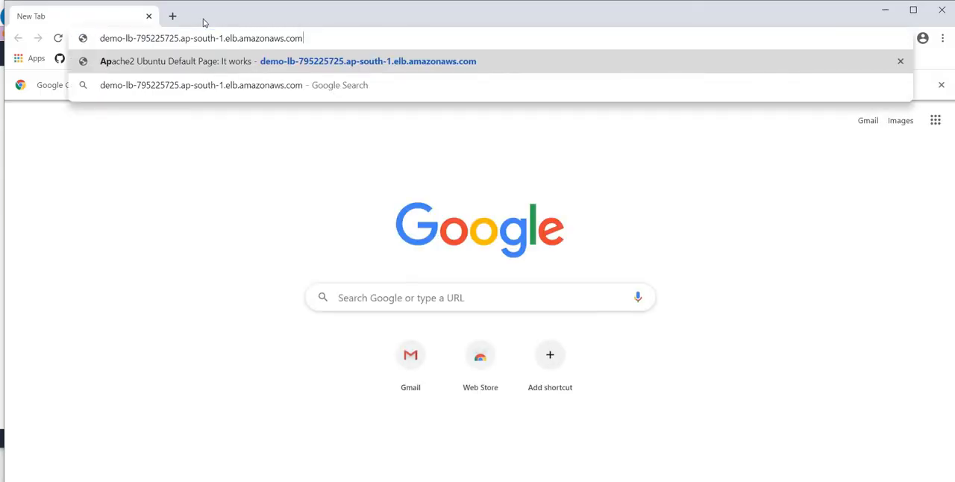
pyautogui.press('Return')
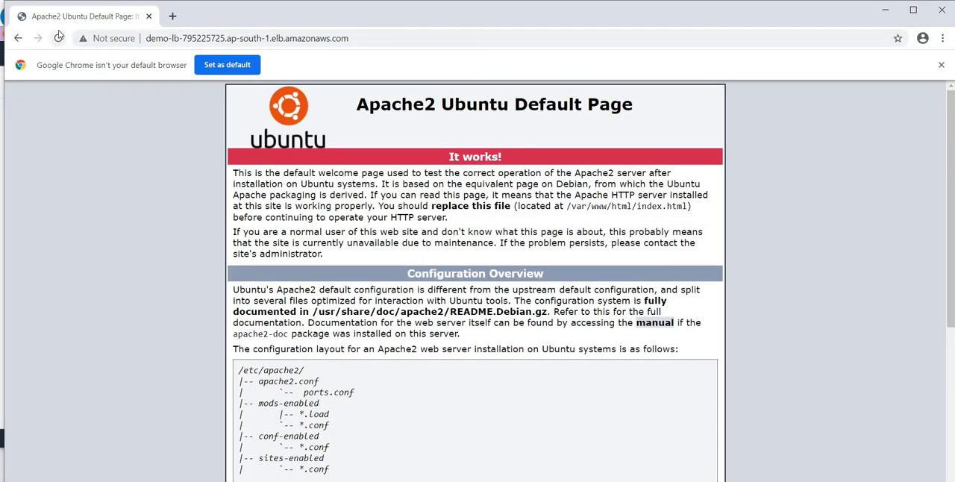
# - Reload the load balancer page repeatedly to check that requests rotate among the registered instances, including the Auto Scaling group instance
pyautogui.click(58, 37)
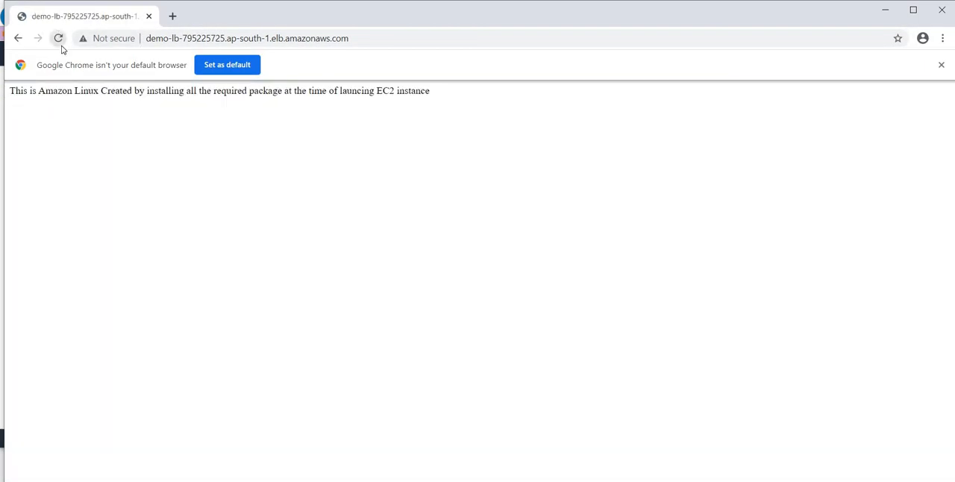
pyautogui.click(61, 46)
pyautogui.click(62, 46)
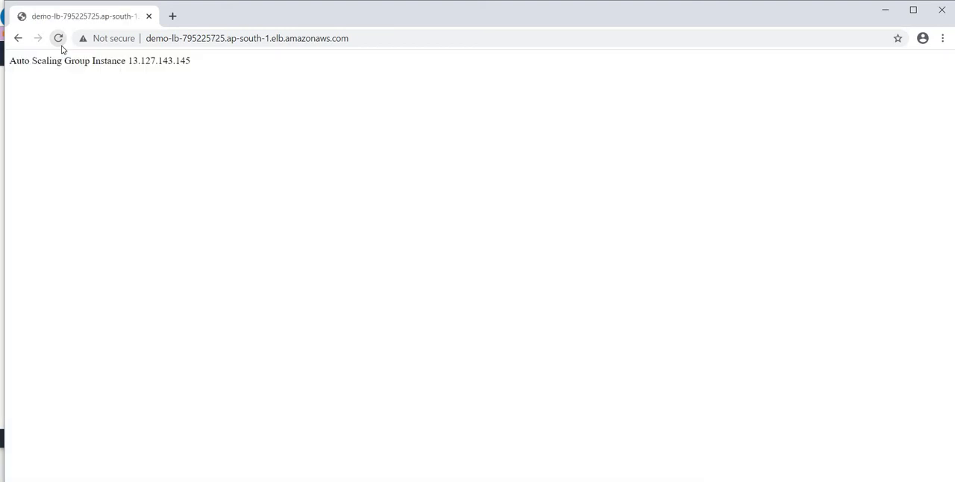
pyautogui.click(60, 42)
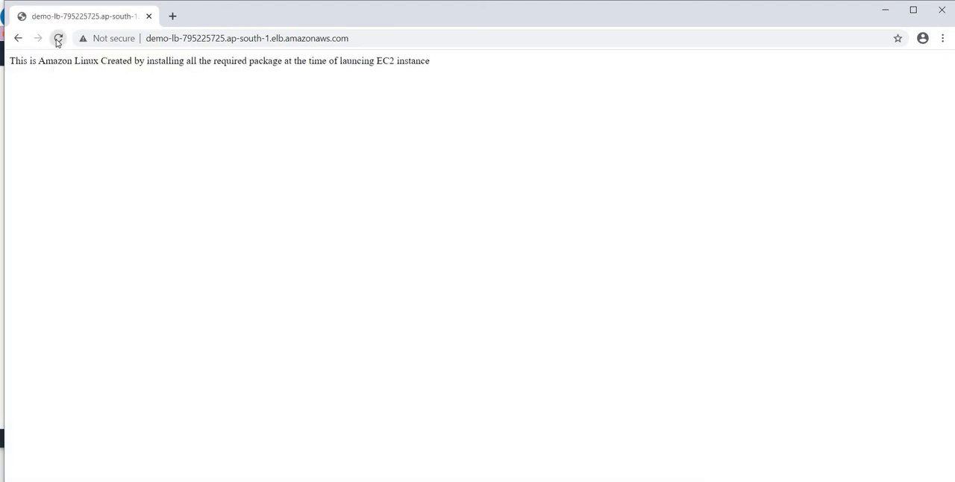
pyautogui.click(58, 39)
pyautogui.click(58, 39)
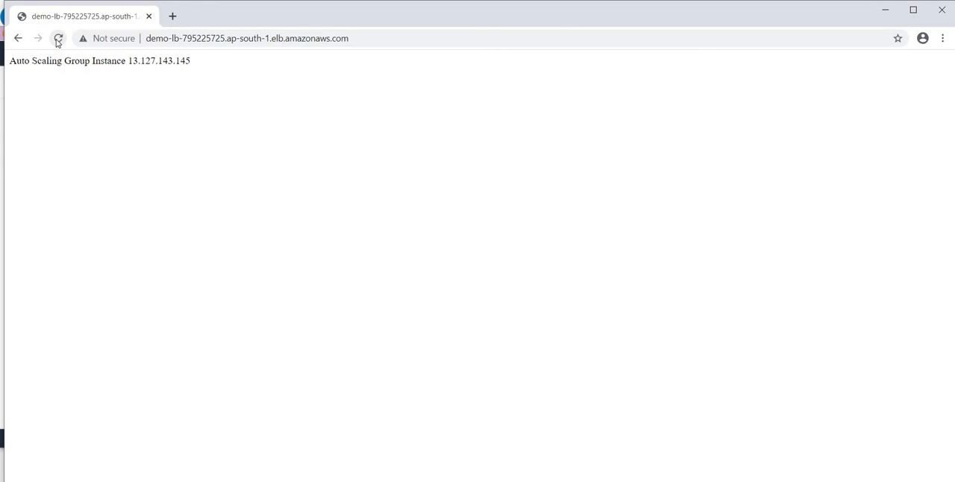
# - Minimize the load balancer page's browser window and the other open windows, including the EC2 console, to reveal the desktop
pyautogui.click(885, 10)
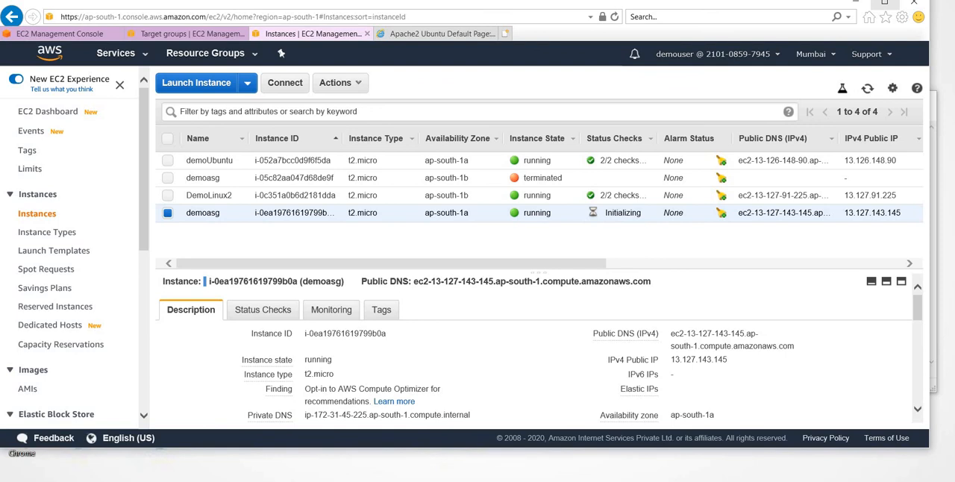
pyautogui.click(857, 6)
pyautogui.click(862, 100)
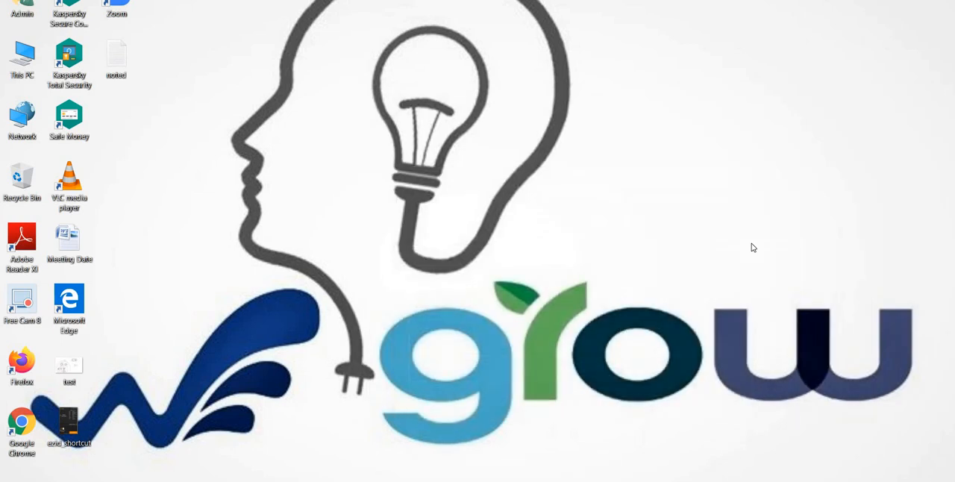